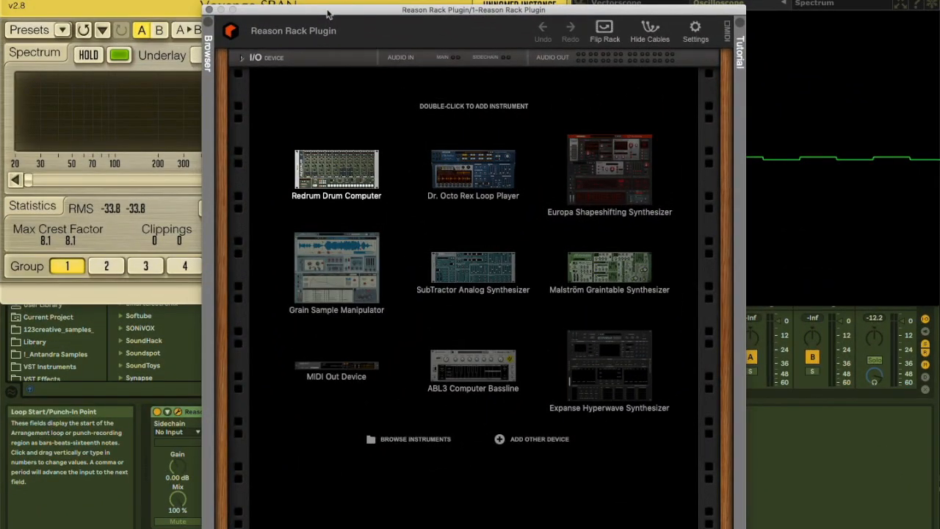
left_click_drag(327, 13, 396, 4)
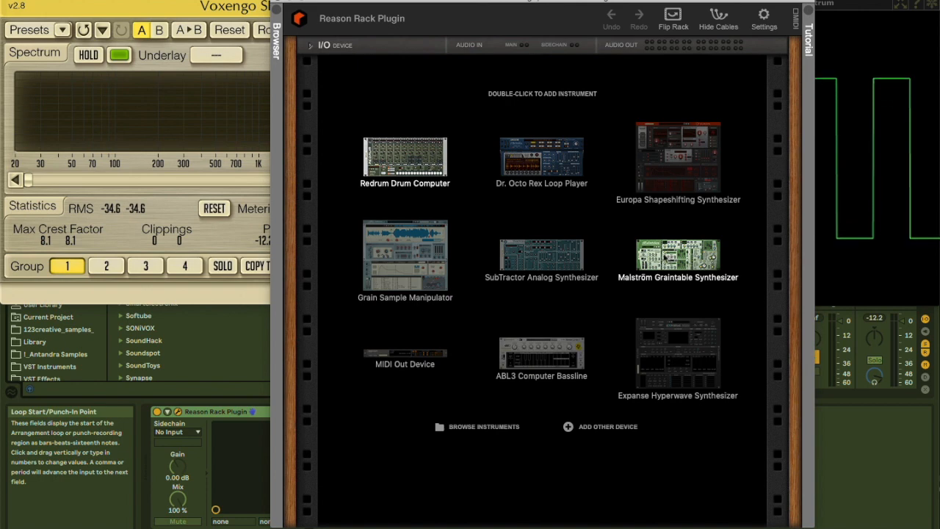
Add a Malström Graintable Synthesizer to the empty rack and show its rear patch panel
double_click(665, 257)
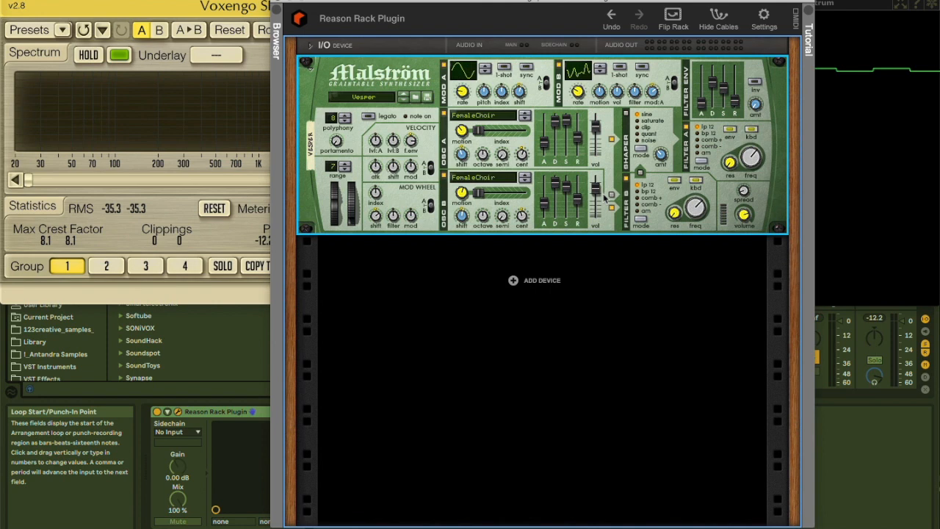
key("Tab")
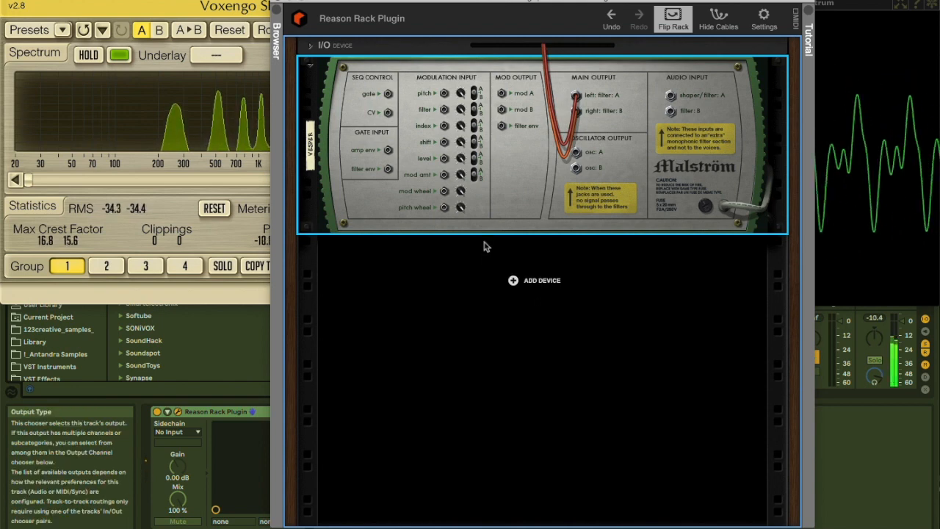
Try to patch Malström's pitch modulation input to its amp envelope gate input and its sequencer gate input to the modulation inputs
left_click_drag(444, 94, 405, 126)
left_click_drag(444, 93, 389, 149)
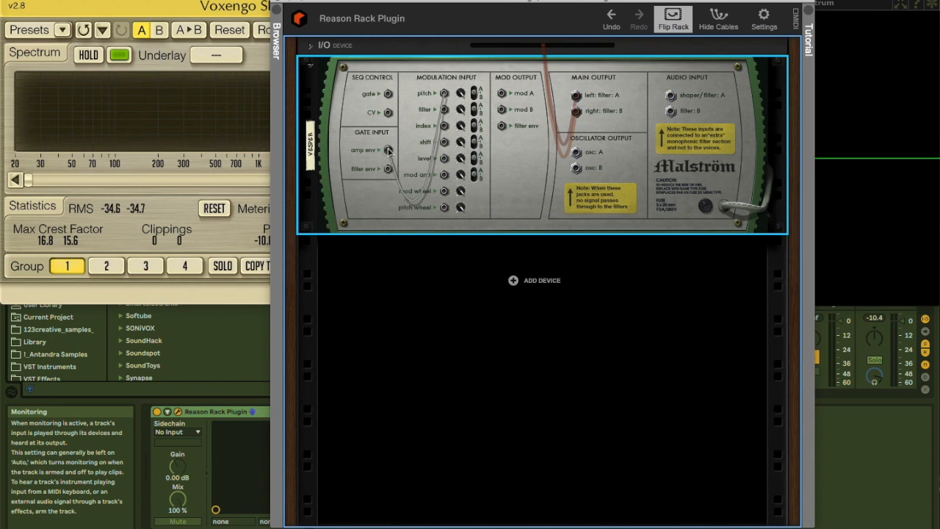
left_click_drag(388, 150, 391, 129)
left_click_drag(387, 94, 438, 100)
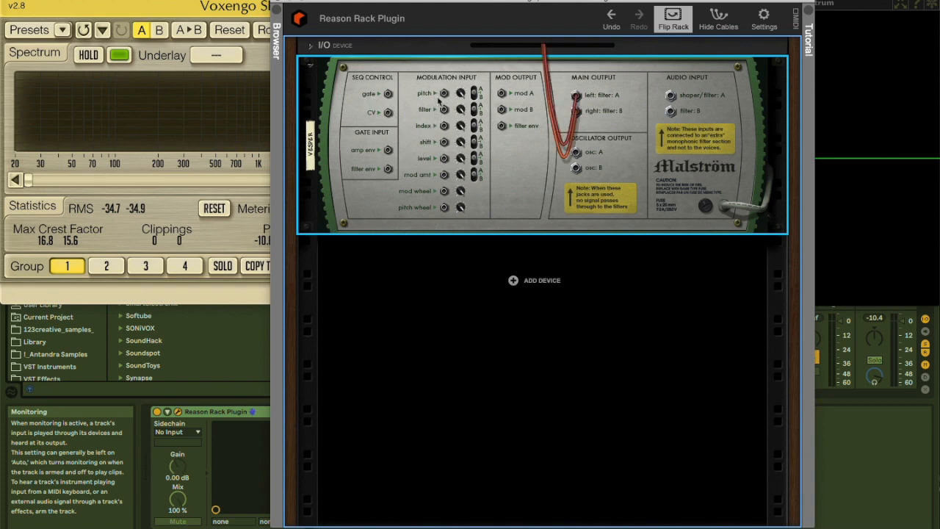
Patch Malström's Mod A output into its pitch modulation input and the Mod B output into the index modulation input
left_click_drag(501, 95, 443, 96)
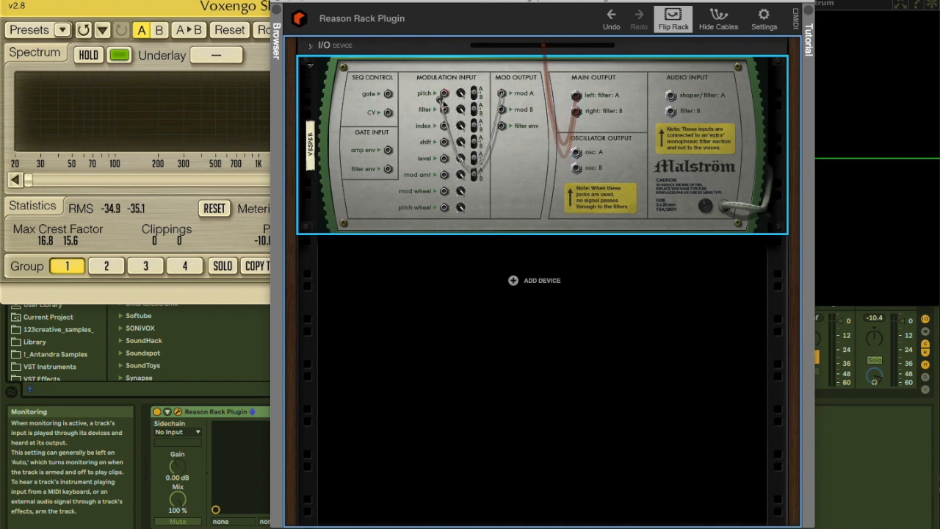
mouse_move(444, 96)
left_mouse_down()
mouse_move(485, 113)
mouse_move(491, 111)
mouse_move(433, 110)
mouse_move(523, 71)
mouse_move(507, 102)
mouse_move(524, 100)
mouse_move(443, 95)
left_mouse_up()
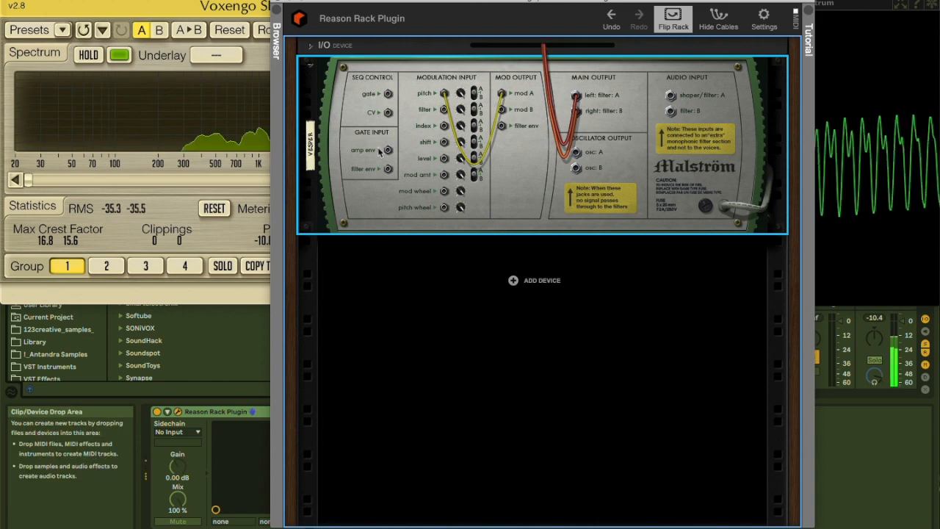
key("Tab")
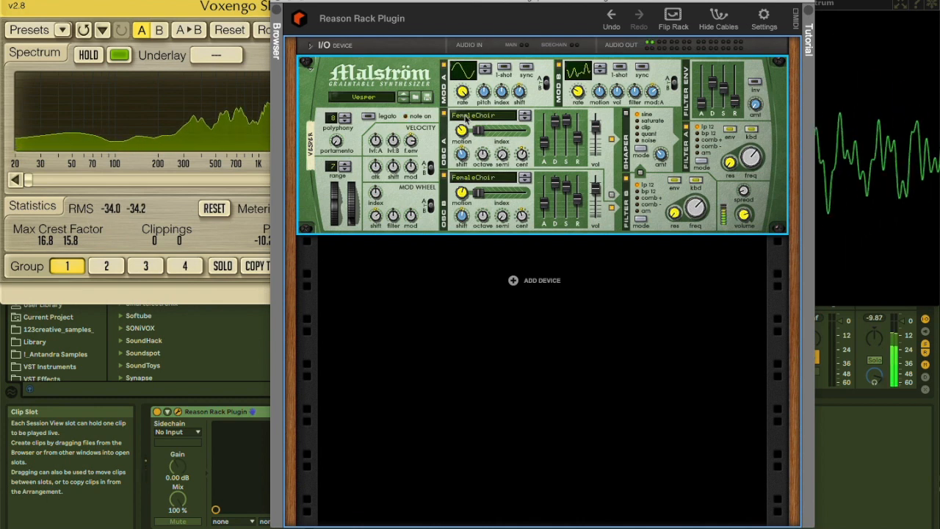
key("Tab")
left_click_drag(502, 110, 445, 127)
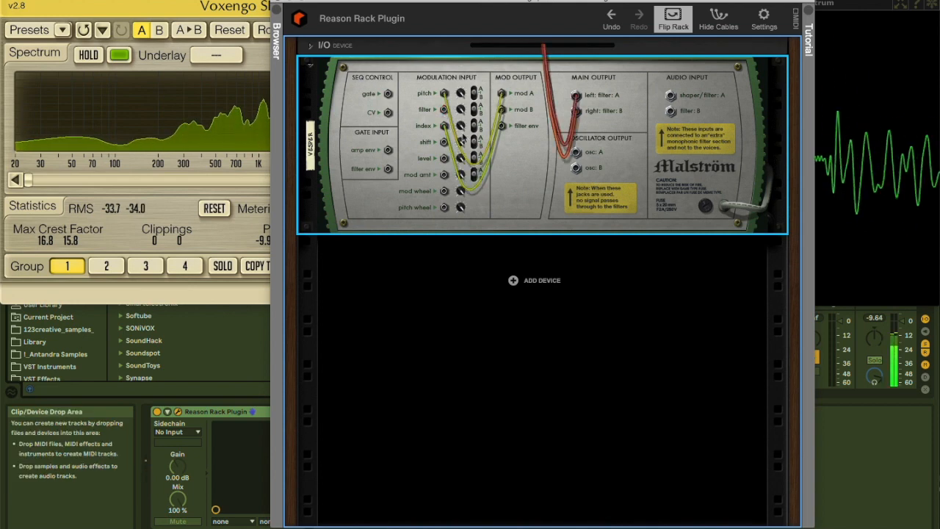
Move the oscillator index sliders to about mid-range and load Sweeper in oscillator A and FM2 in oscillator B
key("Tab")
mouse_move(492, 132)
left_mouse_down()
mouse_move(518, 138)
mouse_move(499, 131)
mouse_move(505, 139)
left_mouse_up()
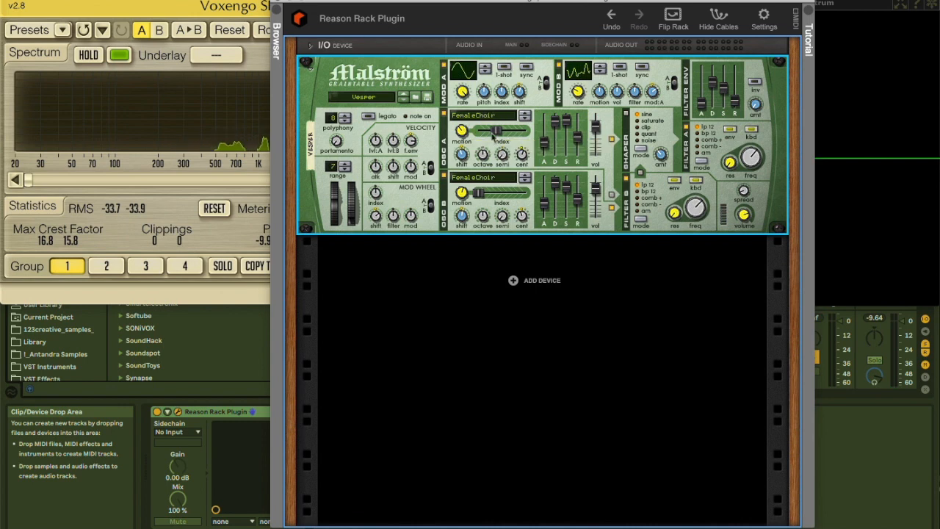
left_click(483, 115)
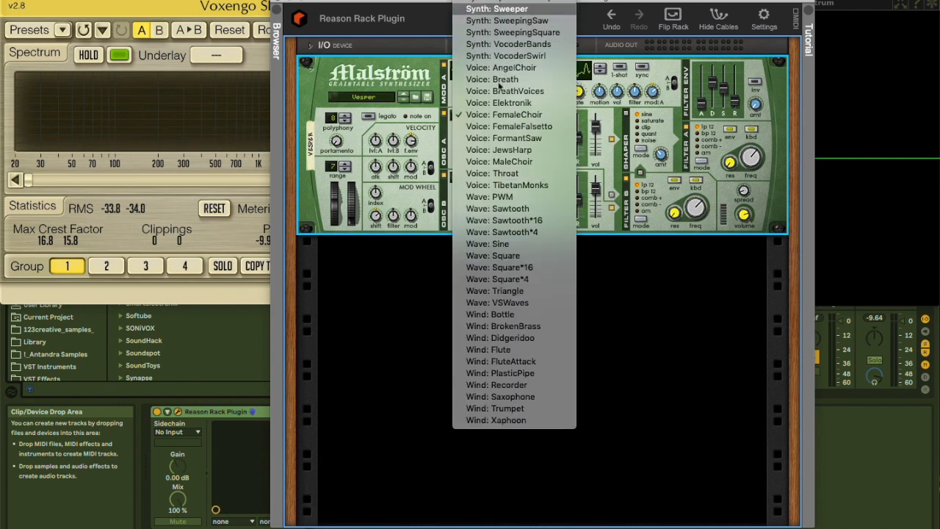
left_click(498, 9)
left_click(475, 179)
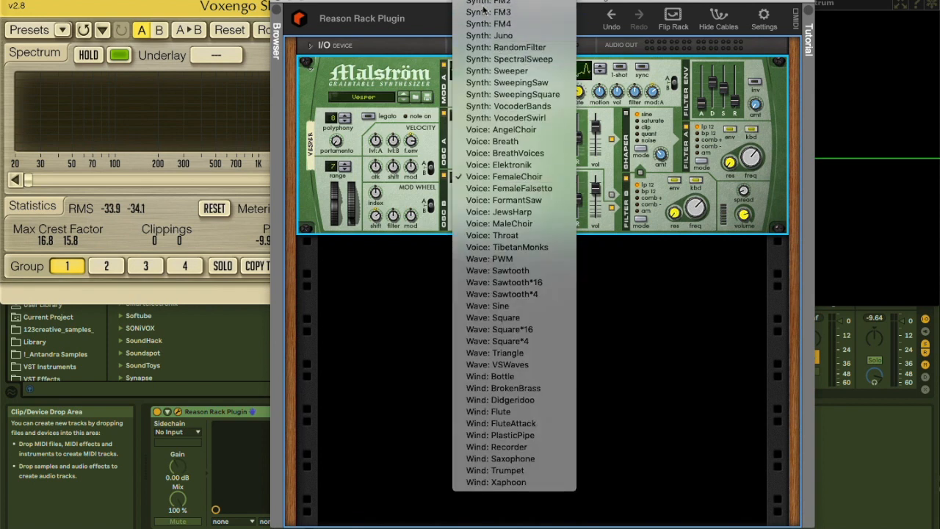
left_click(483, 10)
Lower the pitch modulation input amount and set the index modulation input amount to 80 on Malström's rear panel
key("Tab")
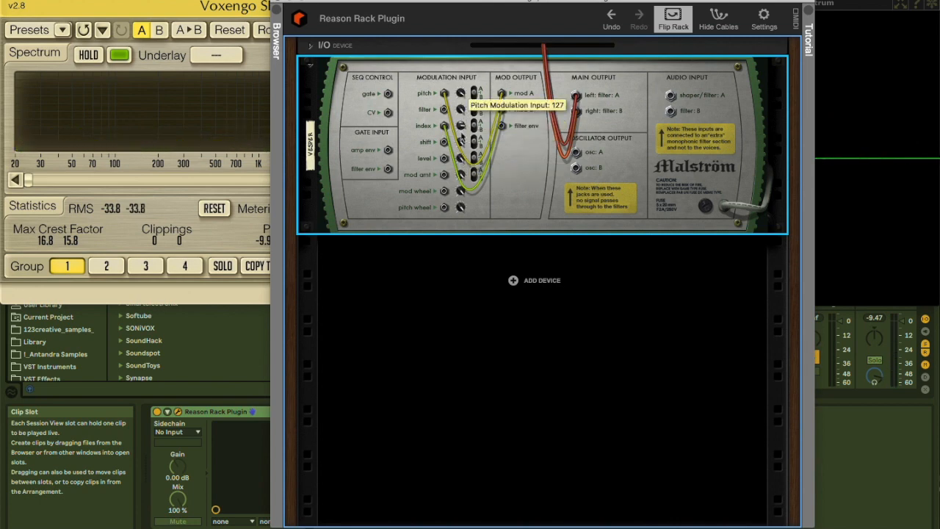
left_click_drag(461, 126, 460, 159)
left_click_drag(460, 93, 461, 148)
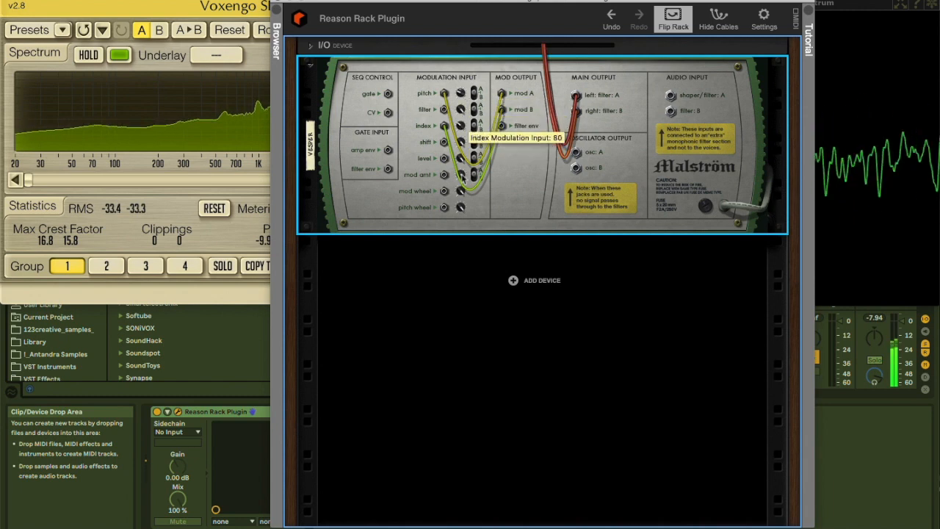
key("Tab")
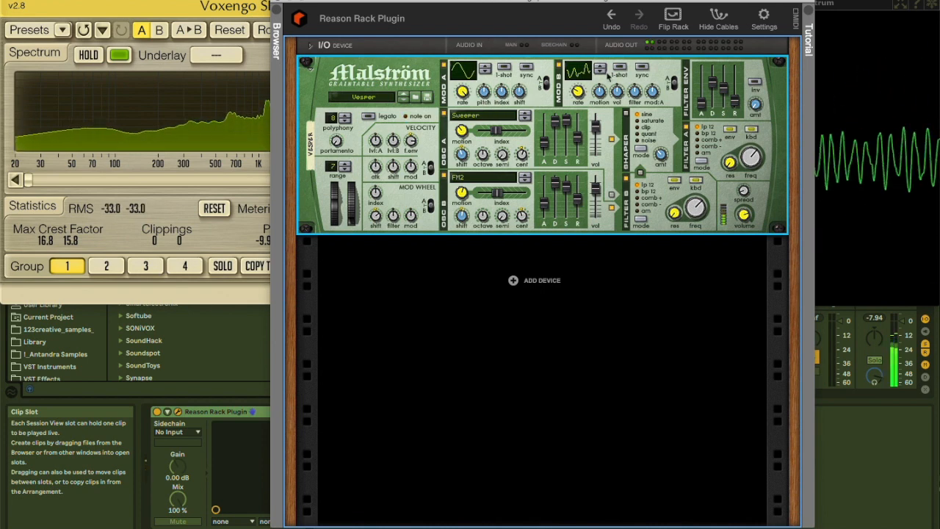
Try target B for Malström's pitch modulation input and switch the pitch target once more
key("Tab")
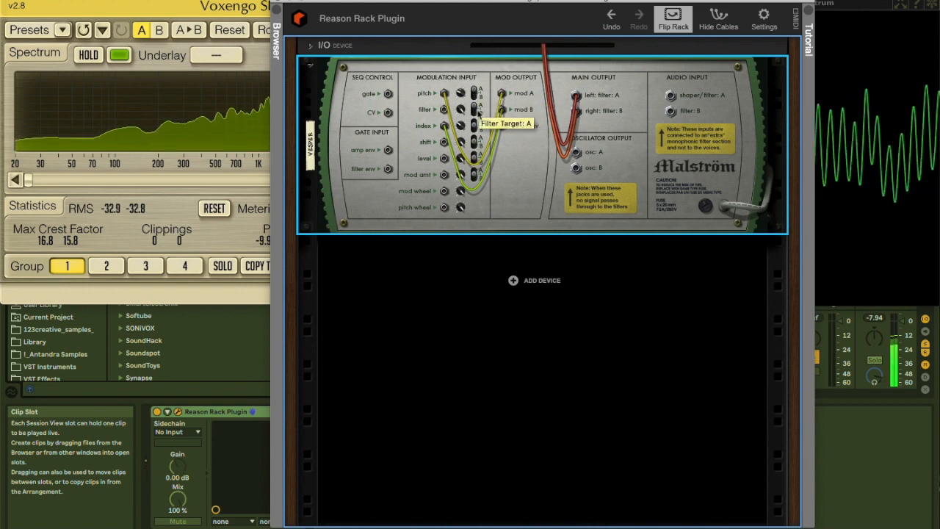
left_click(475, 98)
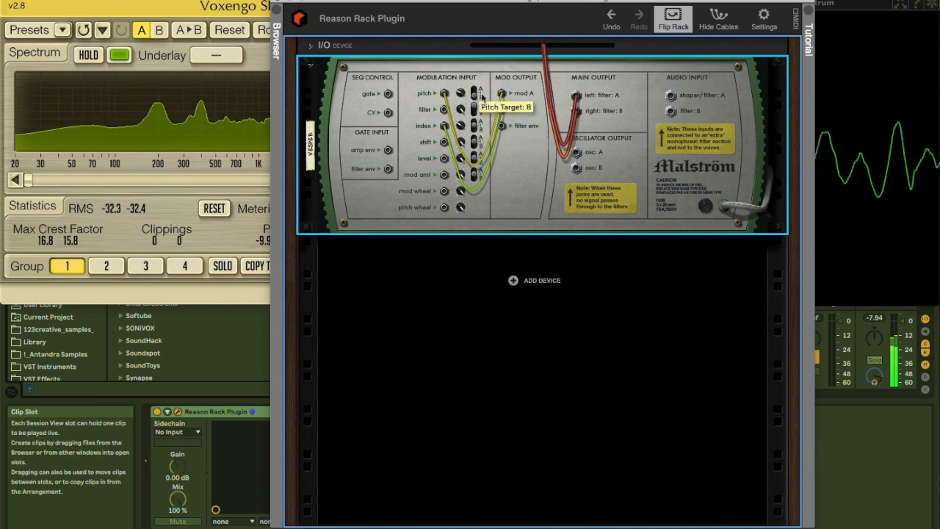
left_click(477, 97)
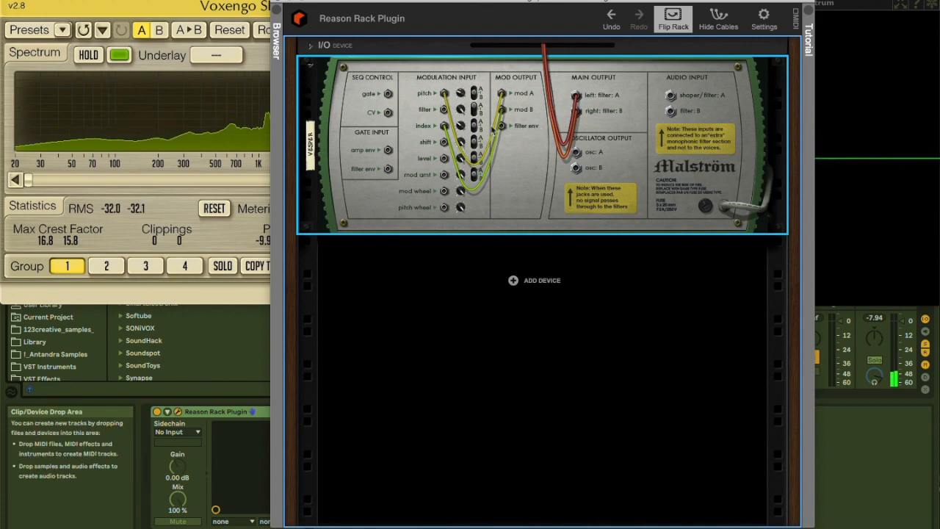
key("Tab")
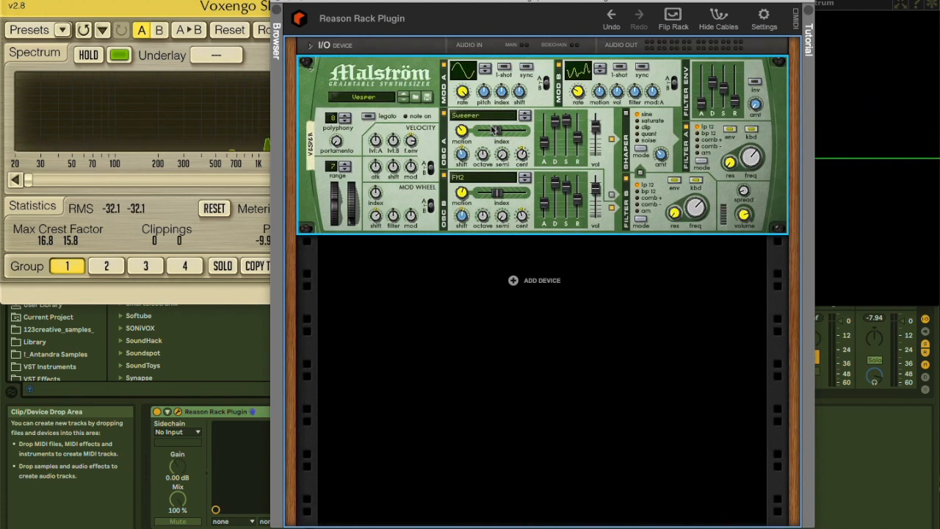
Add a Pulsar Dual LFO from the built-in utility devices below Malström and show the front of the rack
key("Tab")
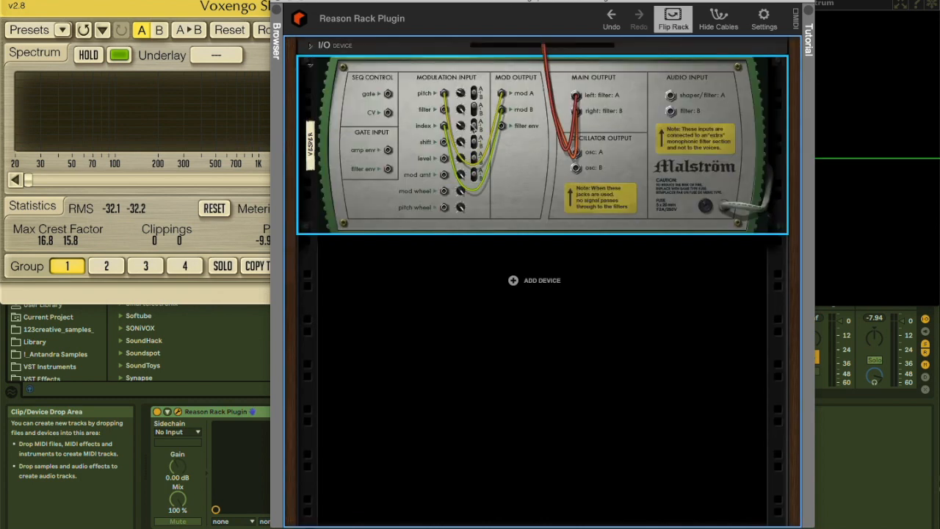
right_click(512, 281)
mouse_move(542, 400)
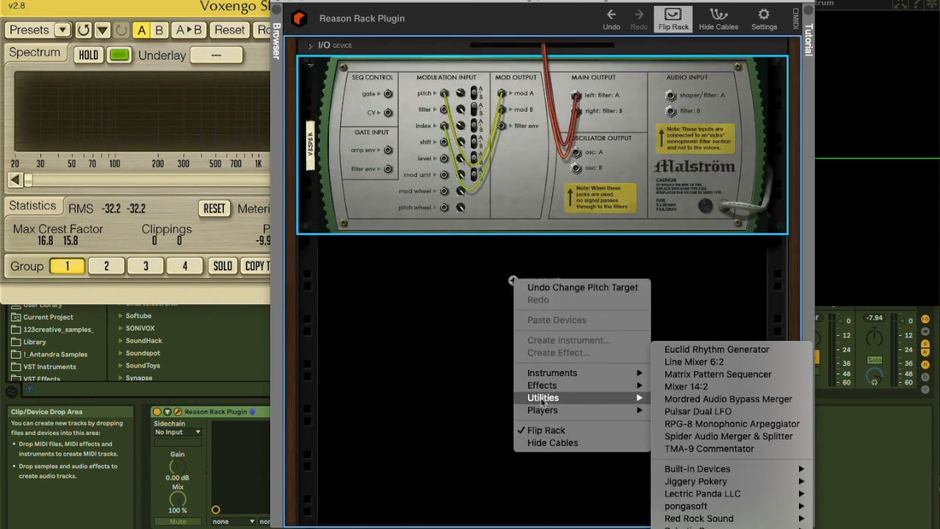
mouse_move(708, 471)
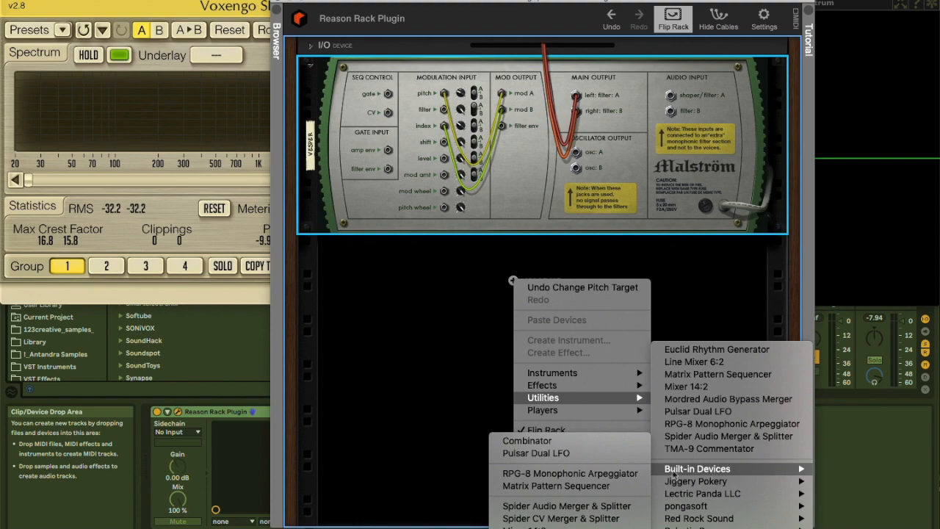
left_click(562, 453)
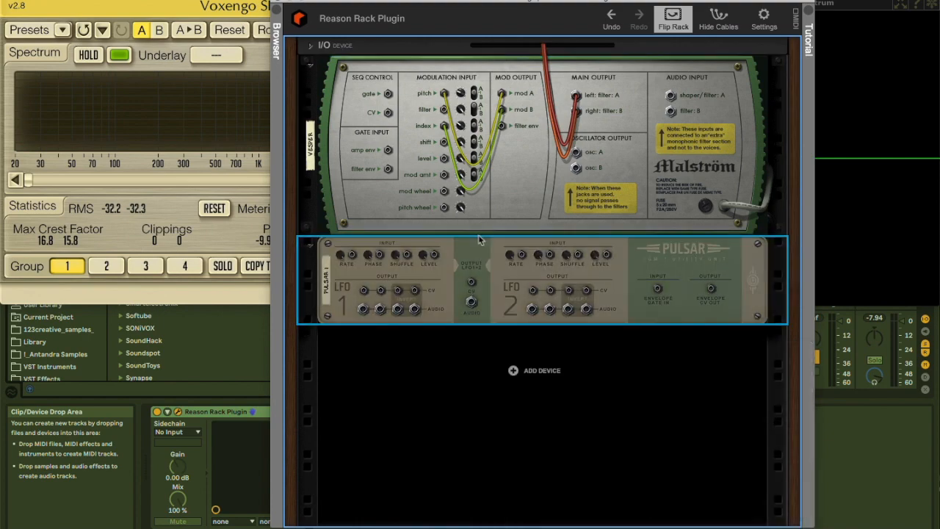
key("Tab")
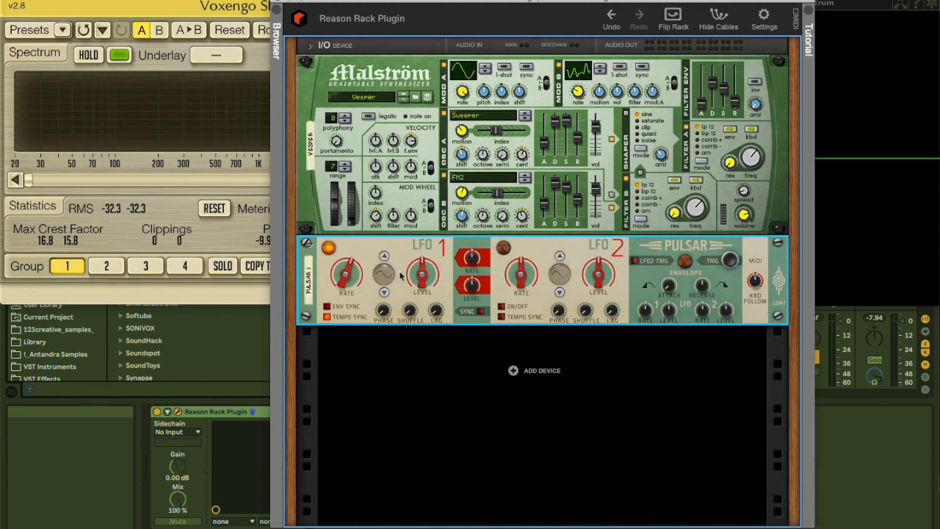
Patch the first CV output of Pulsar's LFO 1 into Malström's shift modulation input
key("Tab")
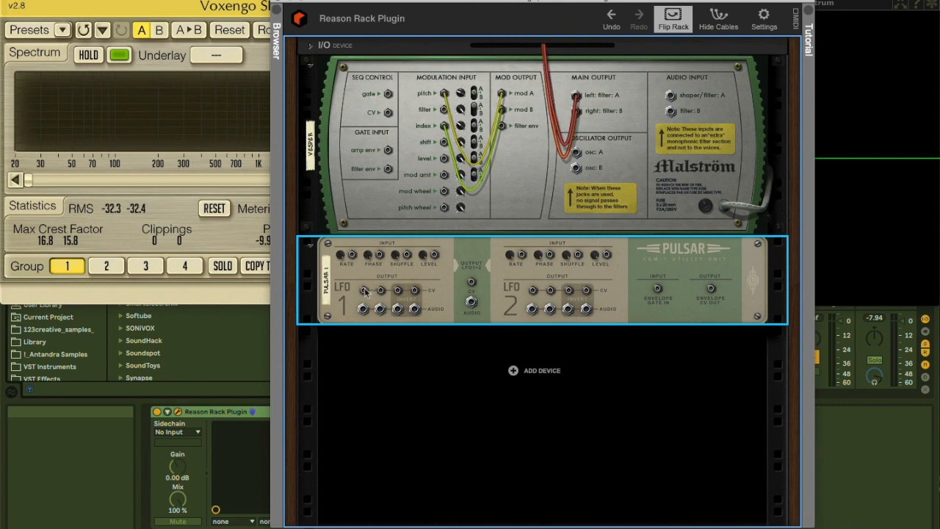
left_click_drag(364, 291, 447, 146)
left_click_drag(382, 295, 469, 188)
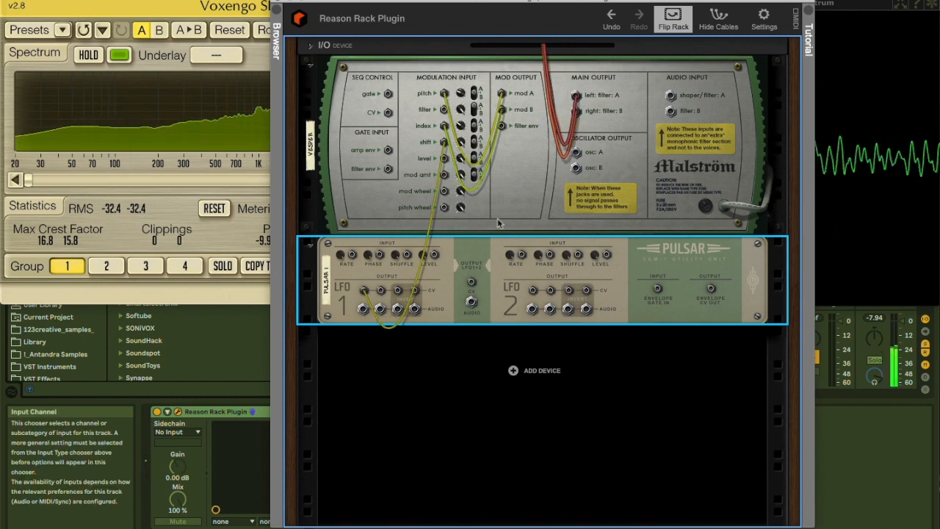
left_click_drag(380, 291, 407, 163)
Change the waveform of Pulsar's LFO 1 to the stepped random shape and raise its rate
key("Tab")
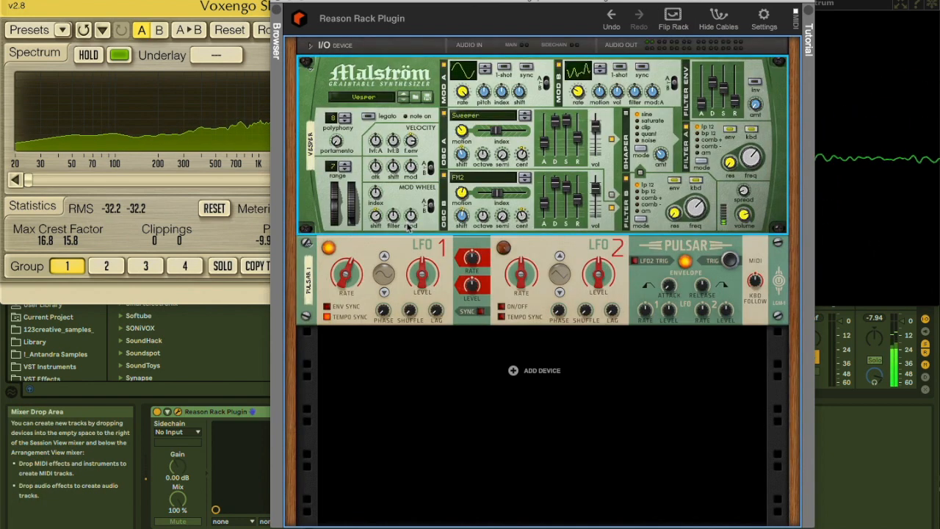
left_click_drag(384, 275, 382, 220)
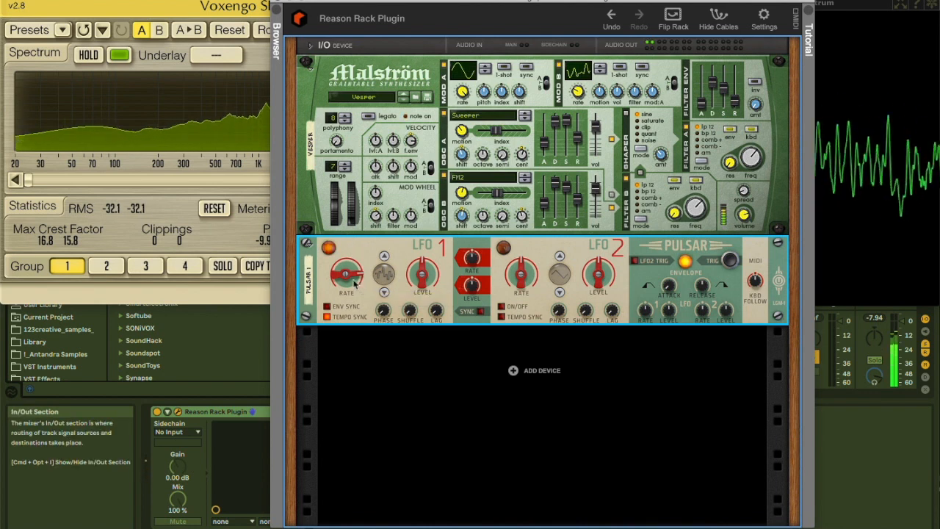
left_click_drag(347, 276, 345, 237)
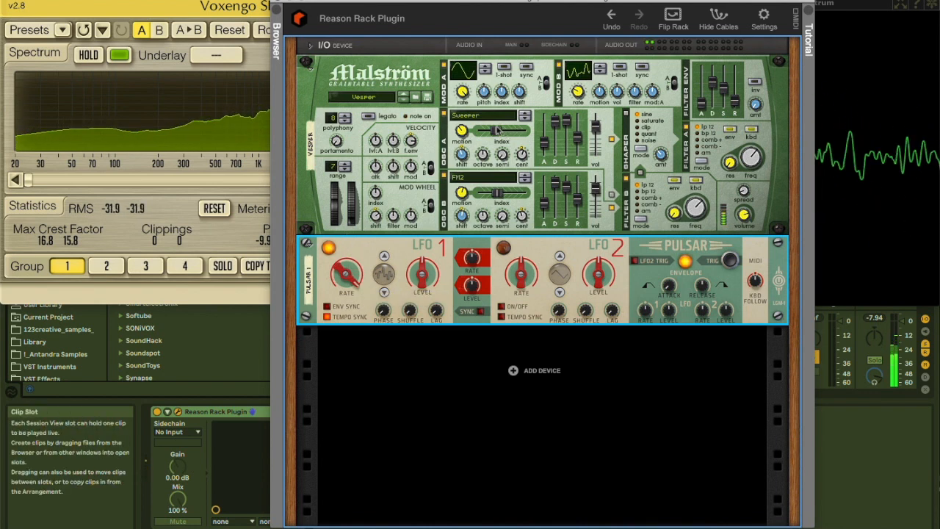
Patch the second CV output of LFO 1 into Malström's mod amount input and set filters A and B to comb+
key("Tab")
left_click_drag(381, 291, 446, 180)
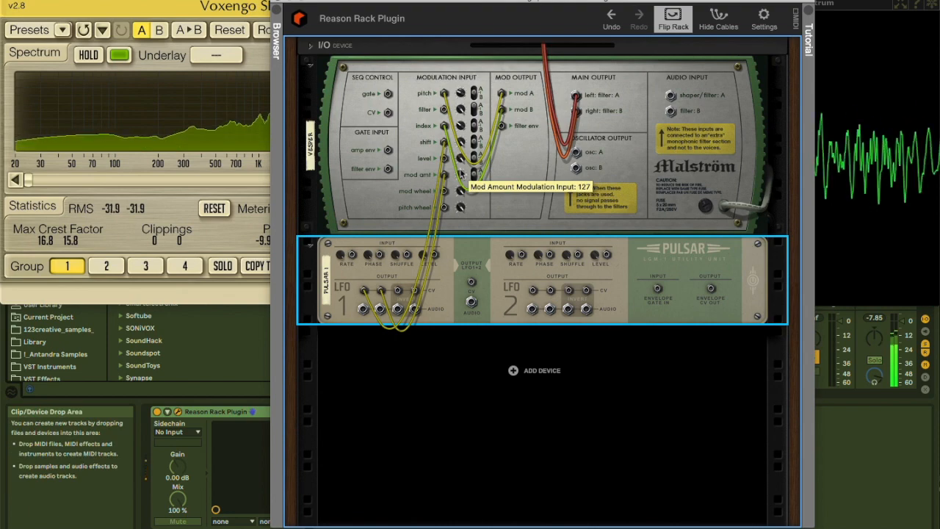
key("Tab")
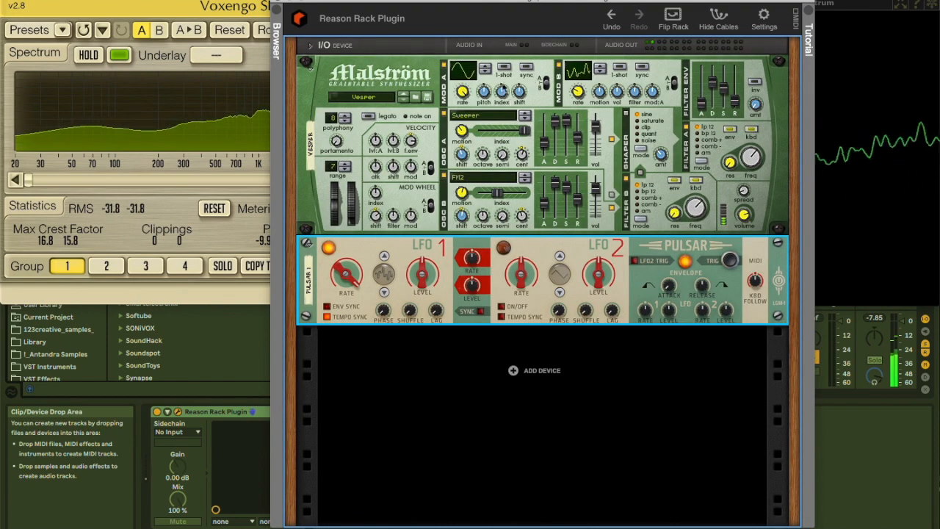
left_click(505, 57)
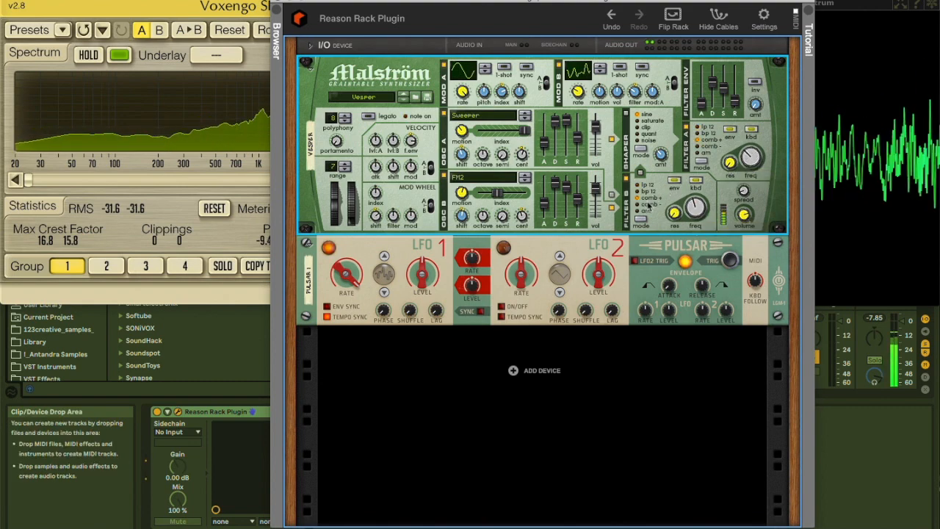
Reroute Malström's rear modulation cables, patching the fourth CV output of Pulsar's LFO 1 into the filter modulation input
left_click(673, 20)
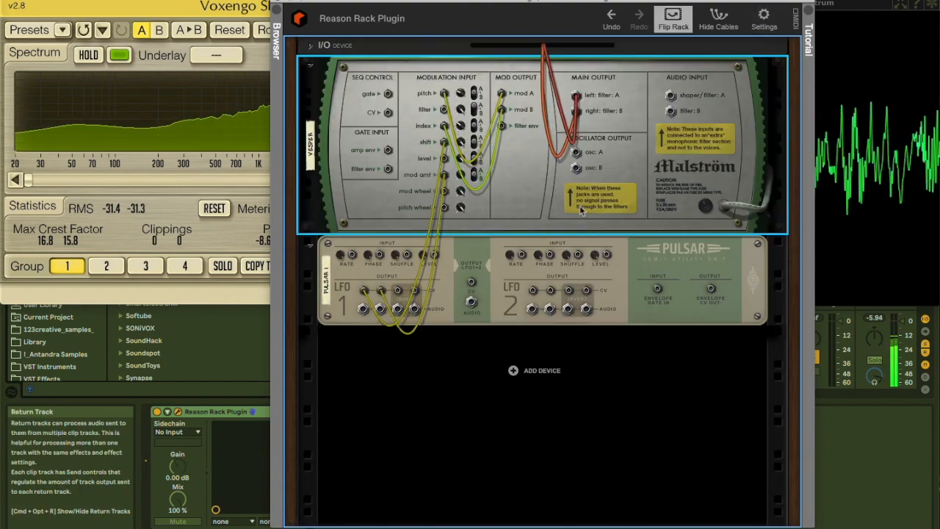
left_click_drag(503, 126, 444, 159)
left_click_drag(504, 141, 446, 111)
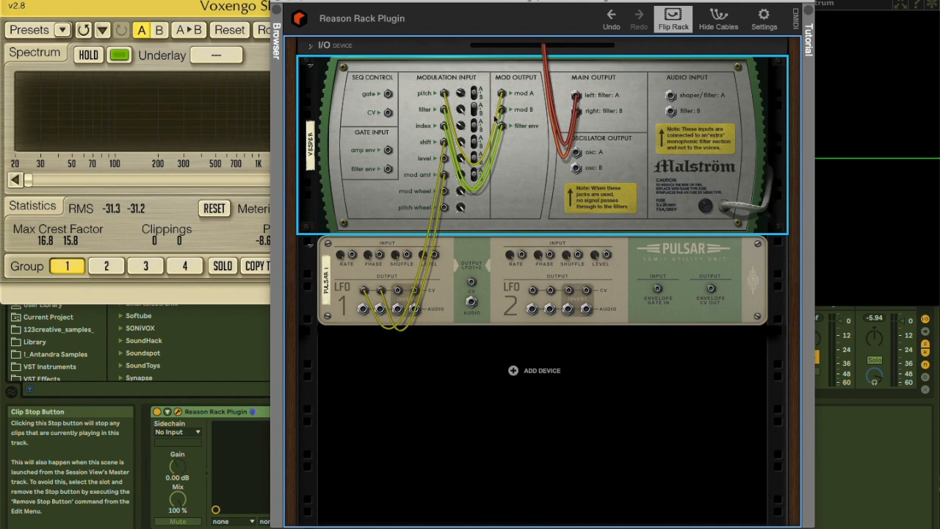
left_click_drag(444, 110, 446, 181)
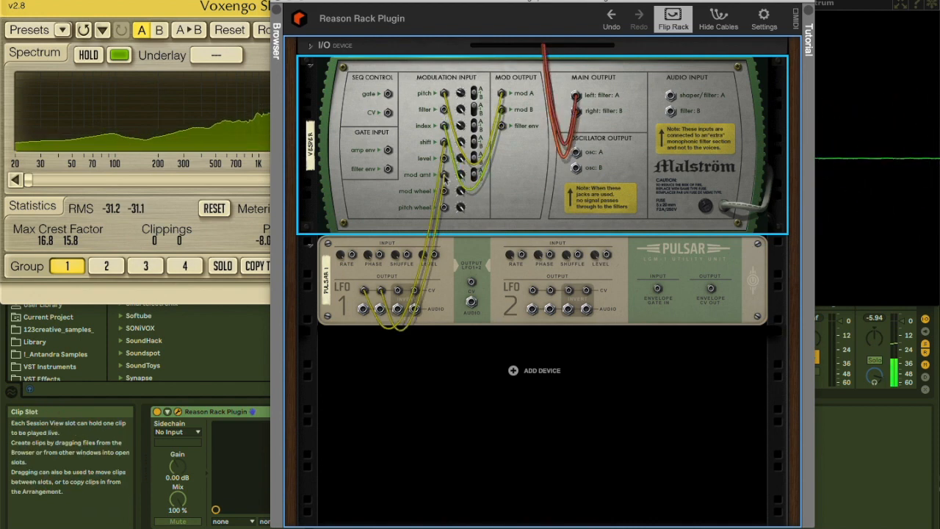
left_click_drag(413, 292, 446, 110)
key("Tab")
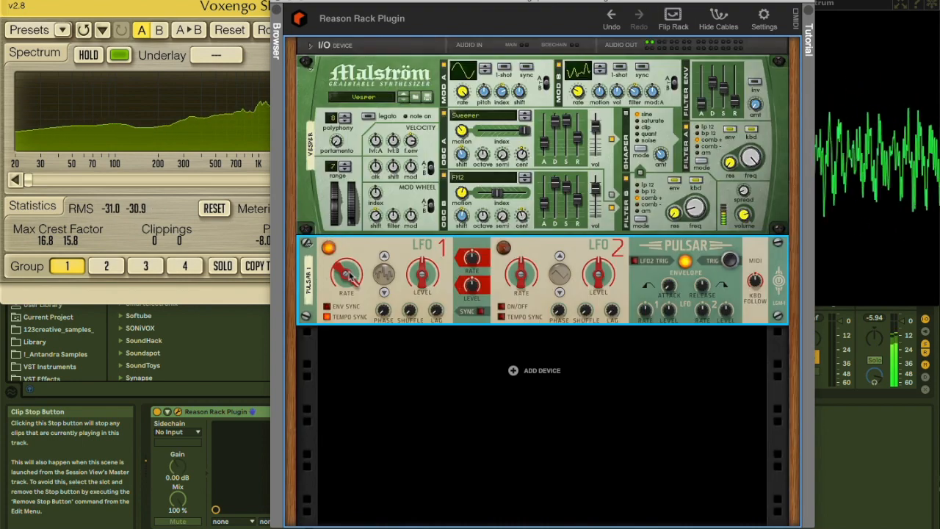
Adjust the frequencies of Malström's filters A and B and lower the index sliders of both oscillators
left_click(736, 160)
left_click_drag(749, 150, 750, 209)
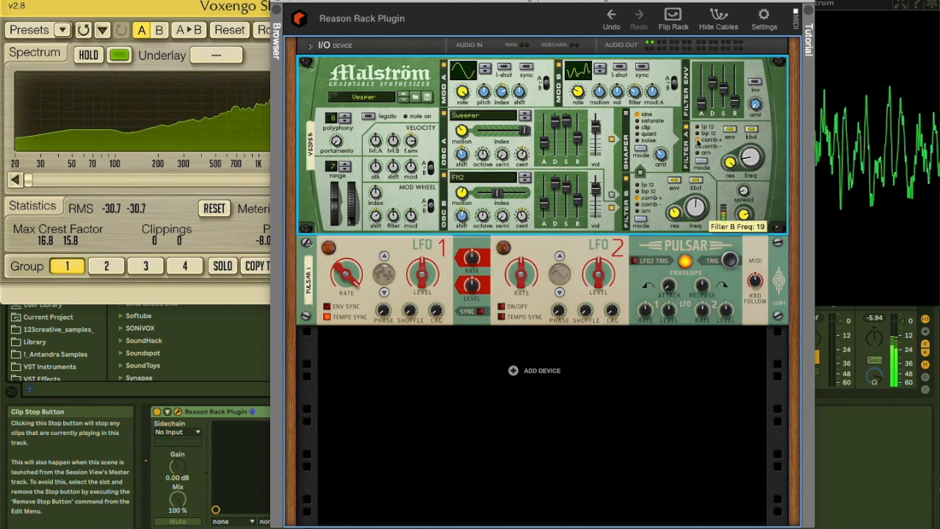
left_click_drag(523, 131, 504, 133)
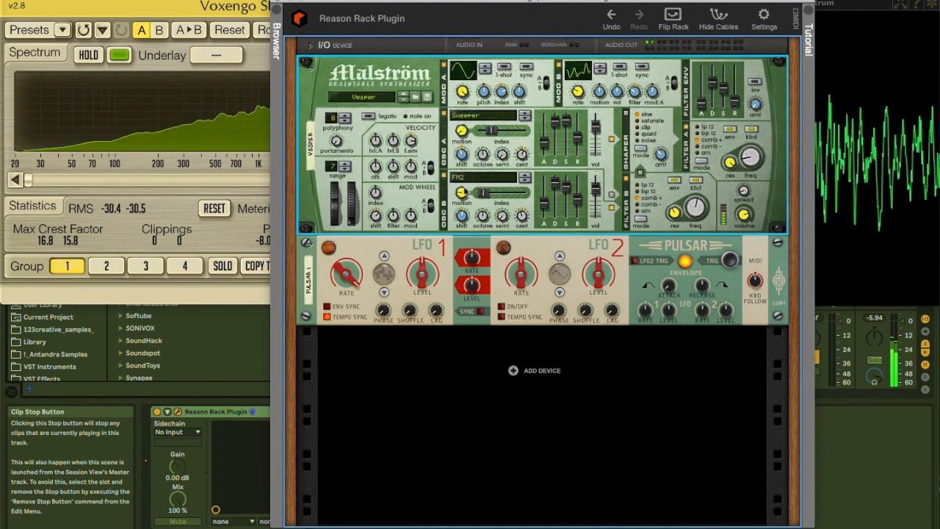
Adjust the level of Pulsar's LFO 1, set filter A's frequency to 67 and readjust filter B's frequency
left_click_drag(428, 273, 429, 248)
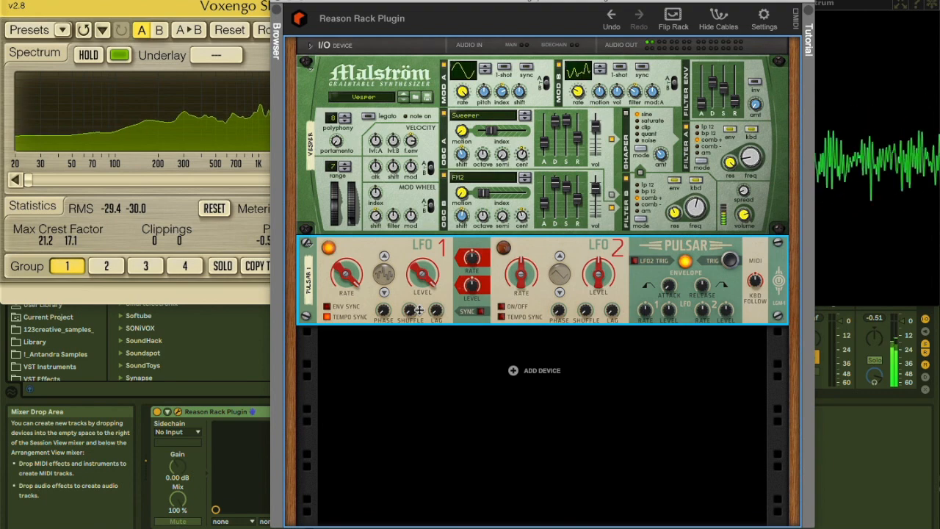
left_click_drag(749, 157, 752, 110)
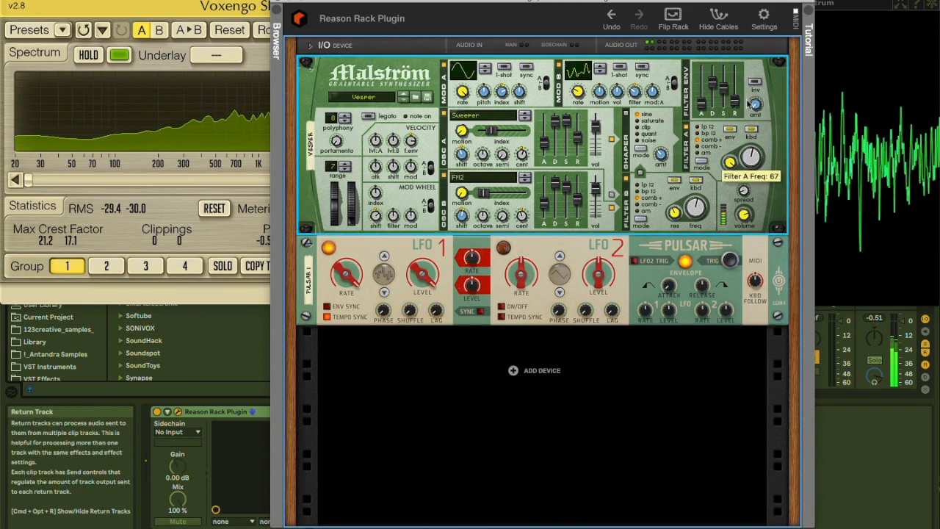
left_click_drag(696, 208, 701, 244)
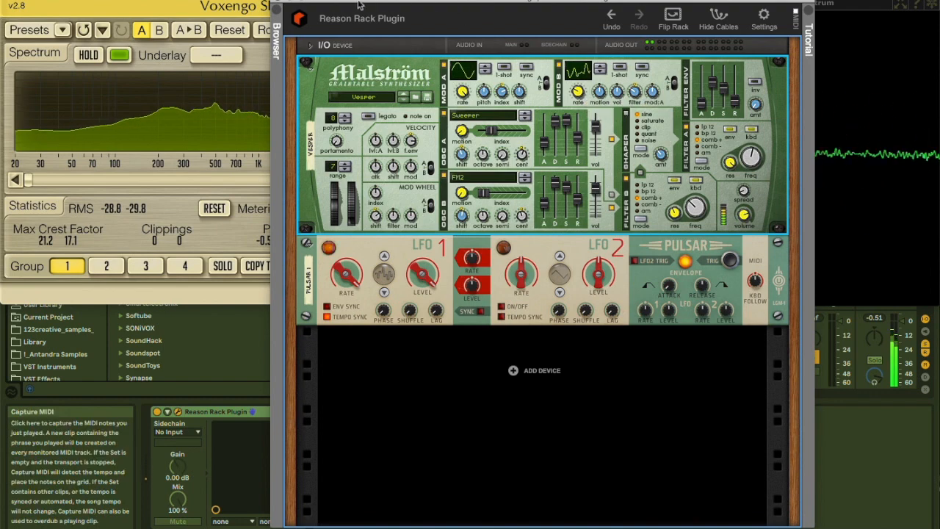
Close the rack window and feed audio track 6 from 1-Reason Rack Plugin with its monitoring set to In
left_click(283, 6)
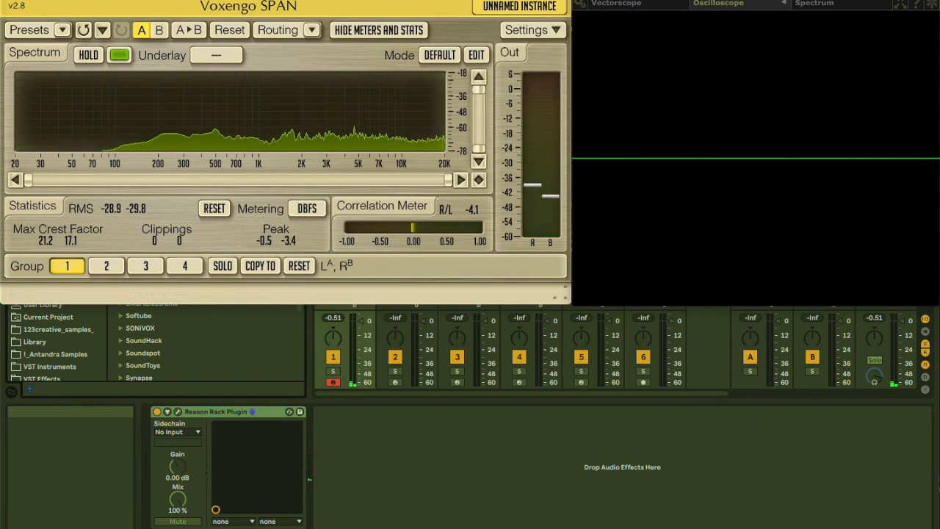
left_click(652, 33)
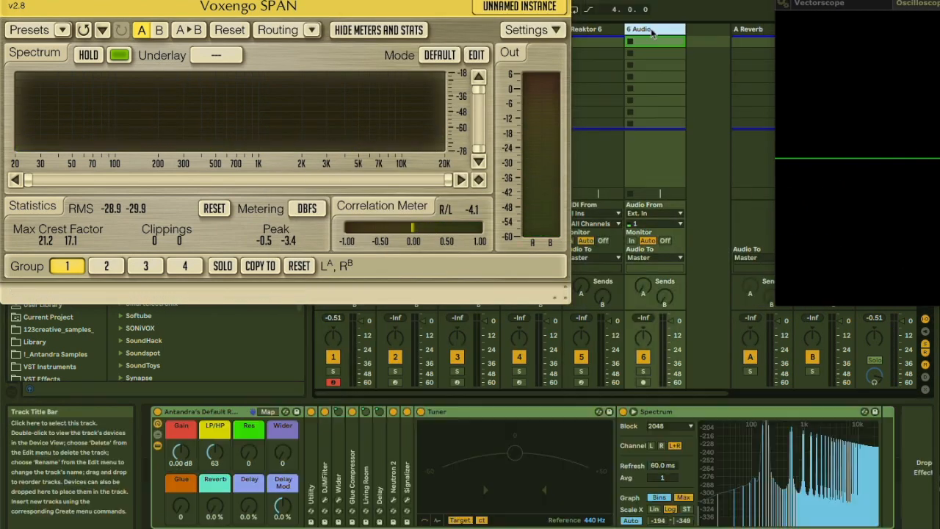
left_click(650, 213)
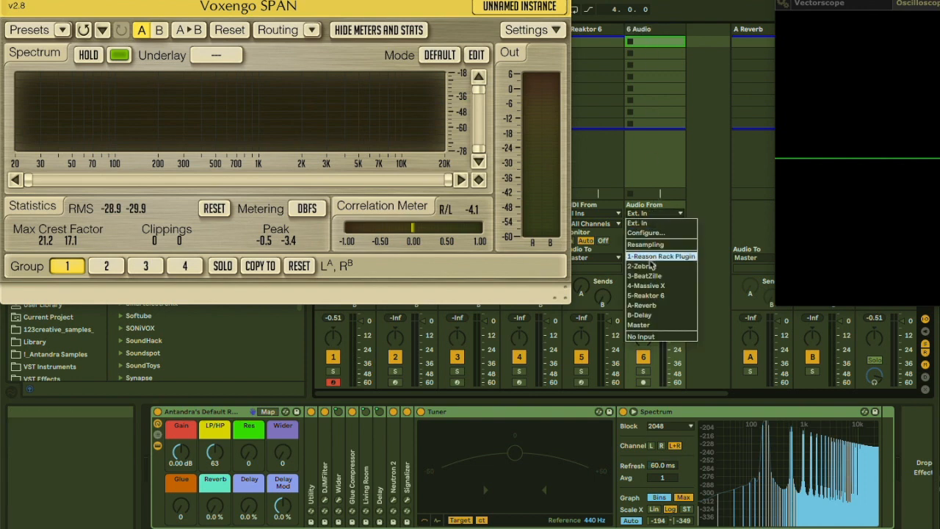
key("Return")
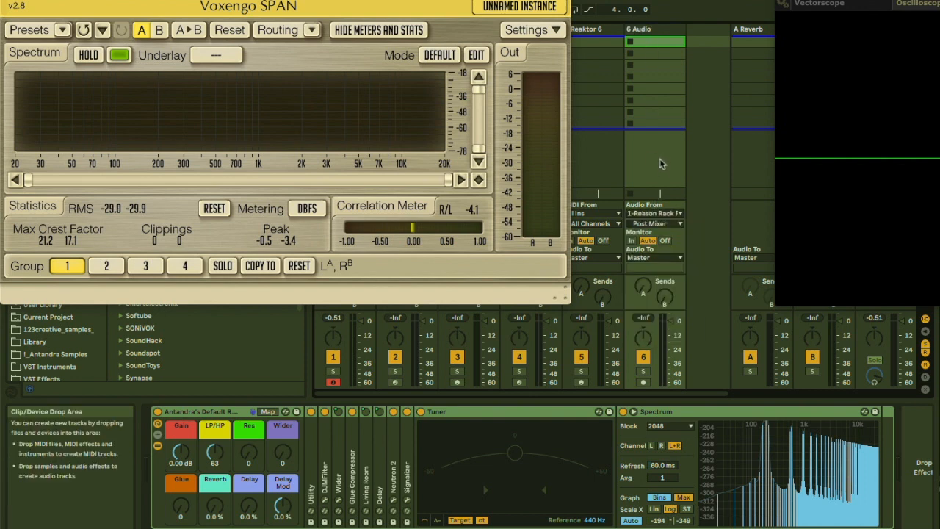
left_click(630, 240)
Rename audio track 6 as "reason rack plu" and arm it for recording
left_click(647, 30)
key("ctrl+r")
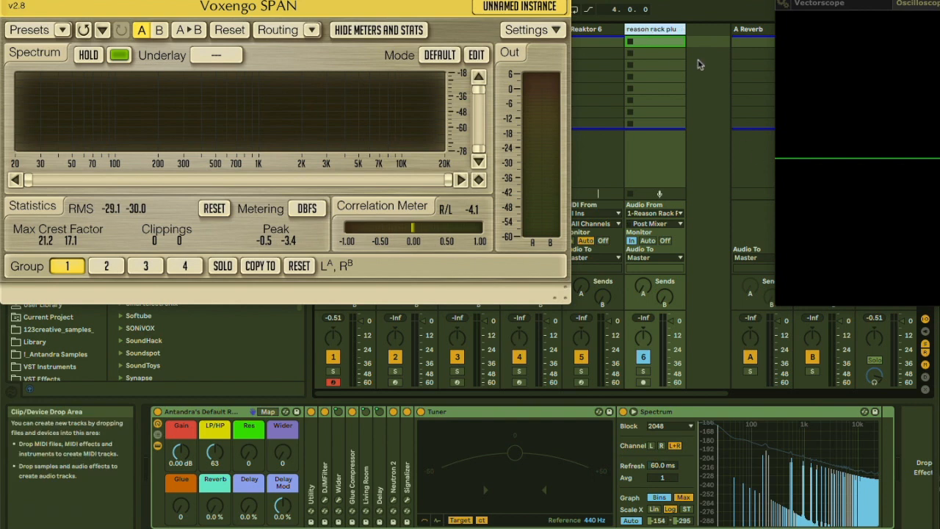
left_click(644, 383)
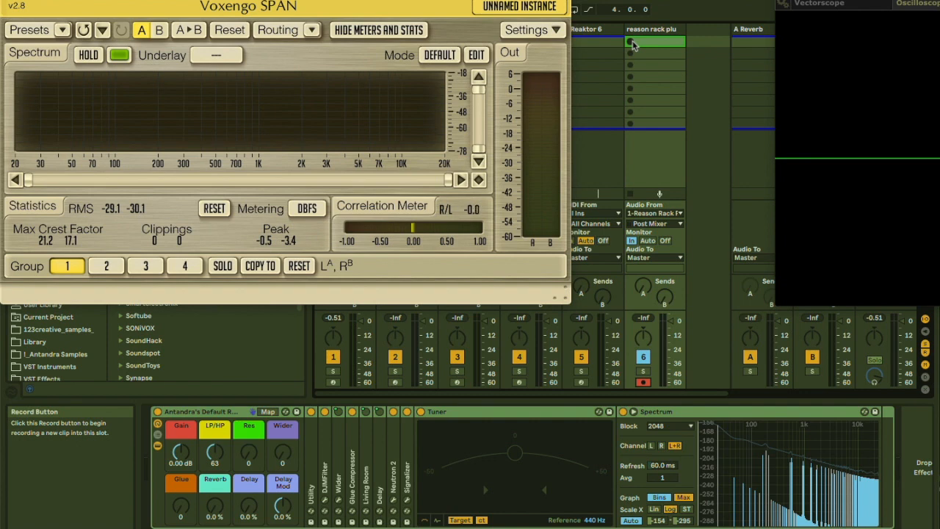
Place the oscilloscope window beside the spectrum analyzer and start recording an audio clip on the armed track
left_click_drag(815, 3, 621, 3)
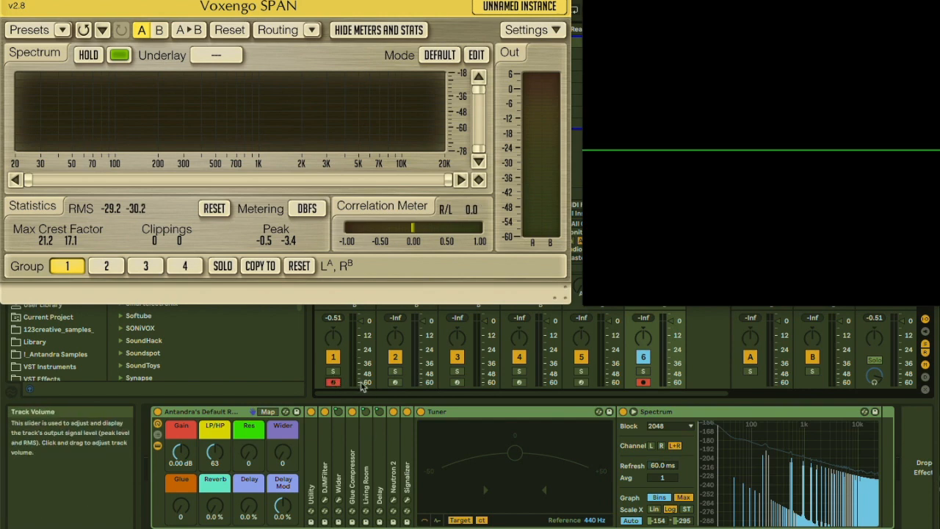
mouse_move(734, 2)
left_mouse_down()
mouse_move(697, 2)
mouse_move(724, 1)
left_mouse_up()
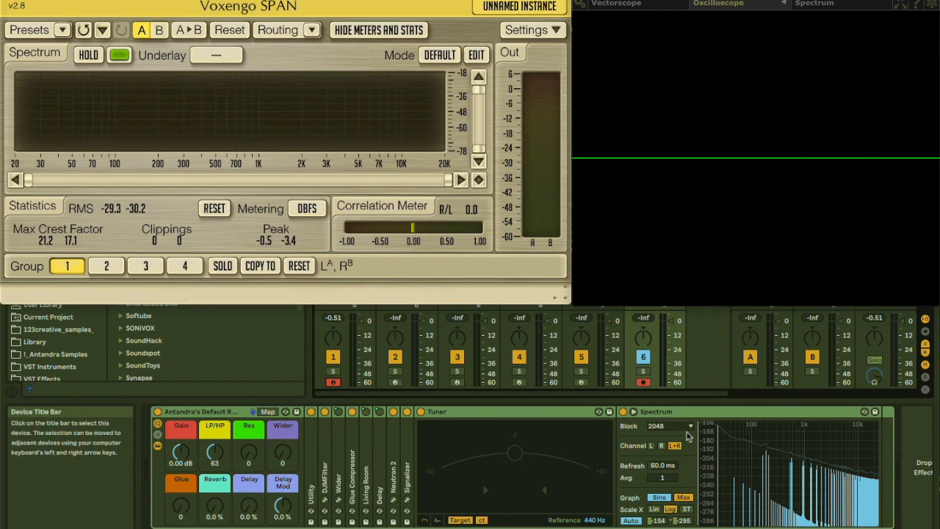
key("space")
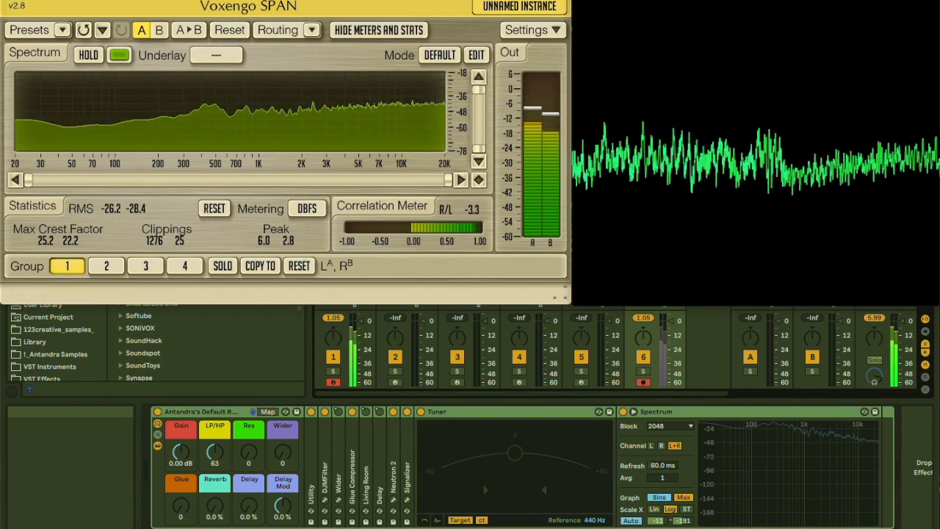
Hide the plugin windows, select the Reason Rack track and reopen its plugin window
key("super+alt+p")
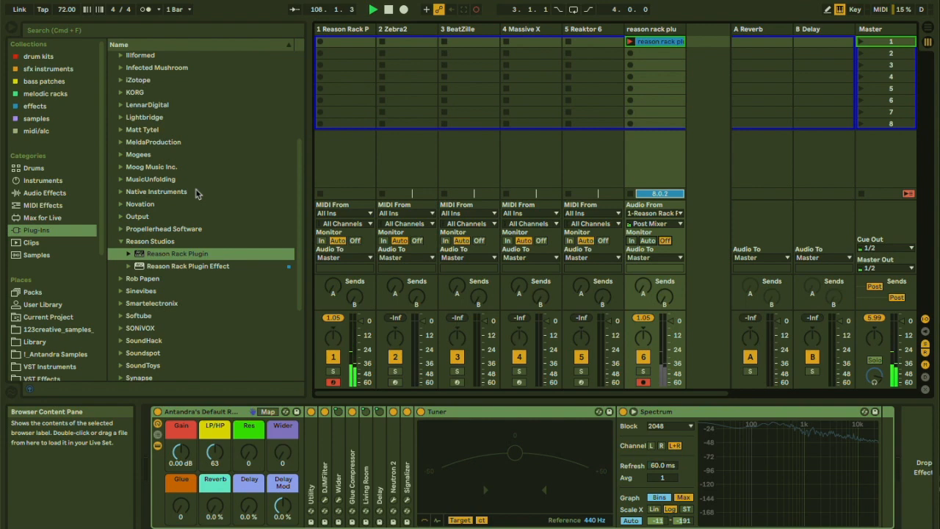
left_click(346, 31)
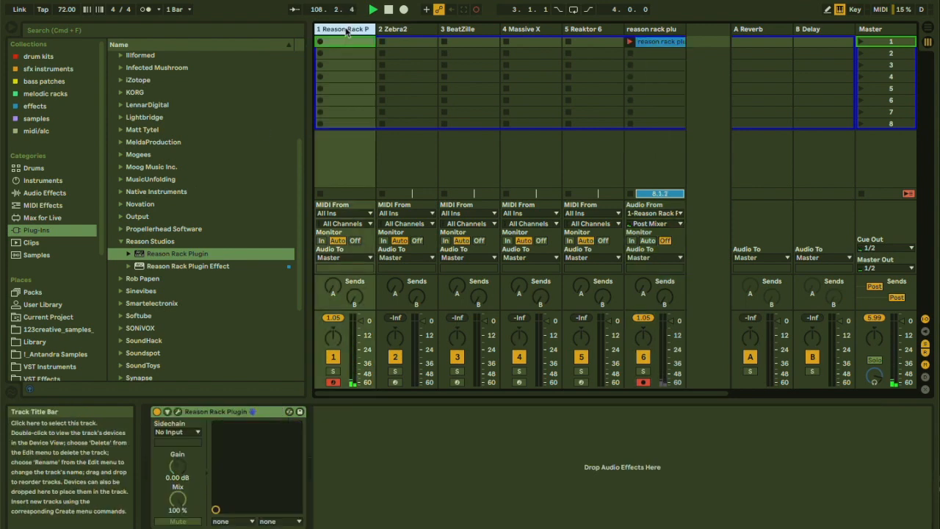
left_click(177, 411)
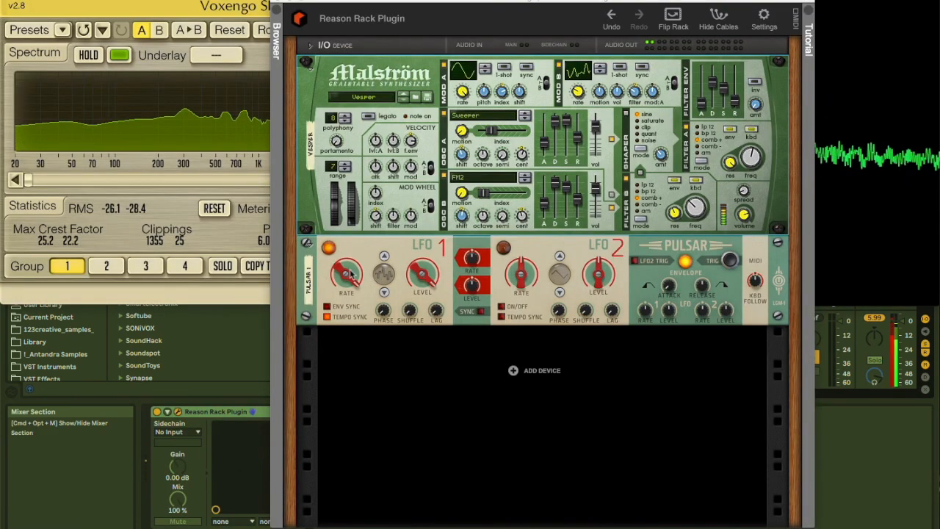
Sweep the synced rate of Pulsar's LFO 1 through 1/32 up to 1/64
left_click(337, 312)
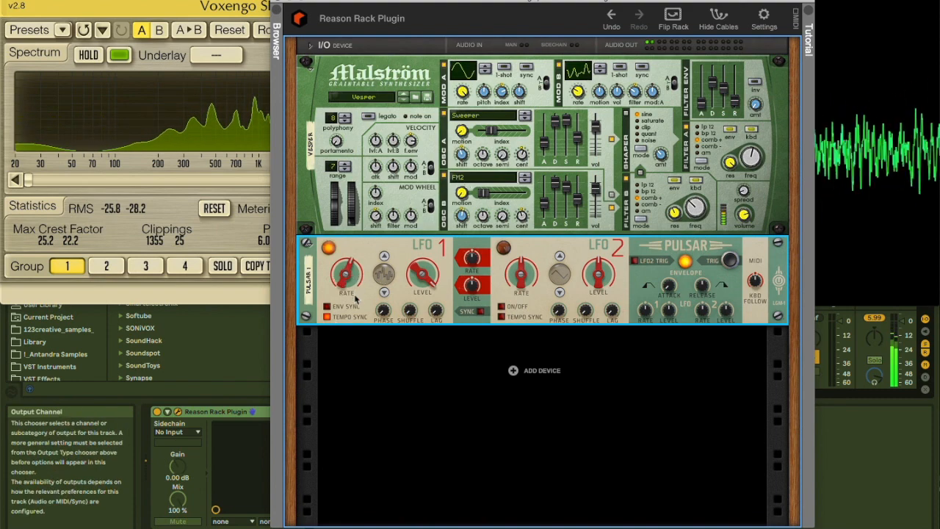
left_click_drag(356, 306, 351, 222)
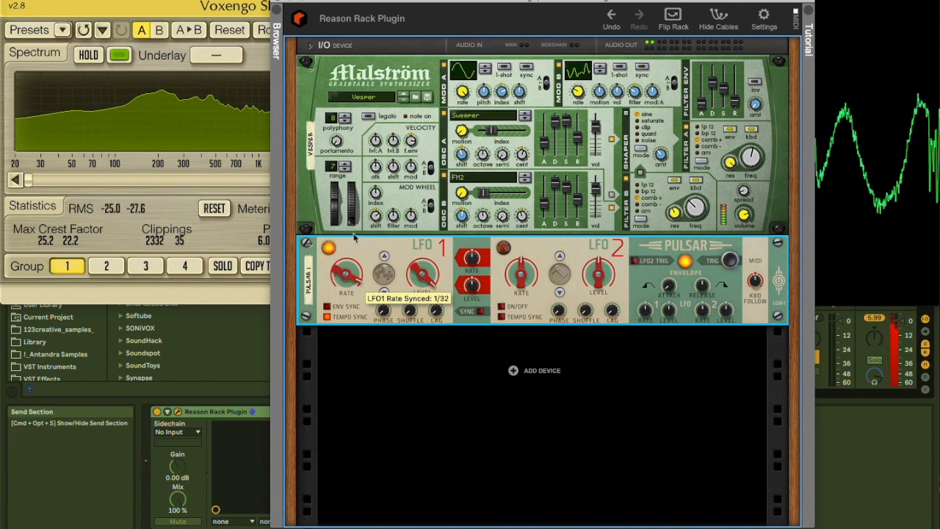
left_click_drag(354, 276, 351, 232)
mouse_move(340, 334)
left_mouse_down()
mouse_move(339, 224)
mouse_move(344, 368)
mouse_move(335, 367)
mouse_move(342, 276)
mouse_move(334, 335)
left_mouse_up()
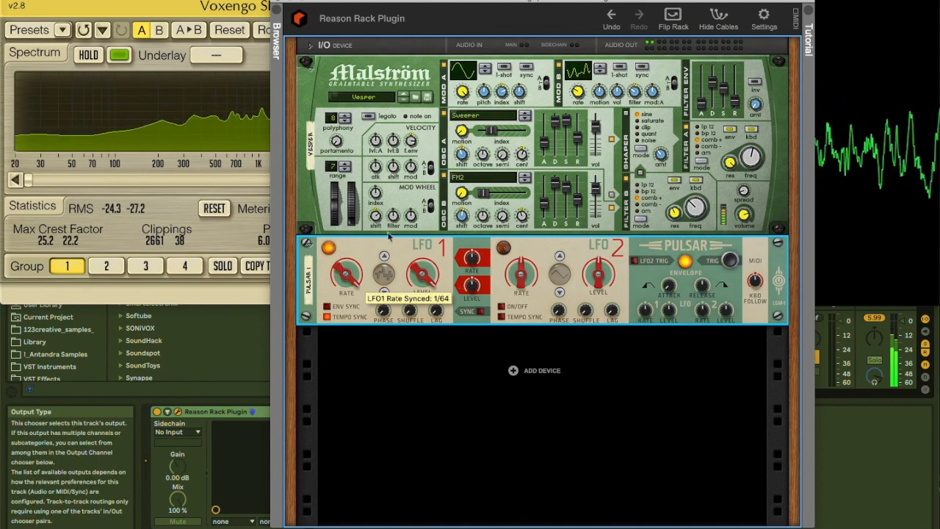
Set Malström's oscillator A to FX: OuterSpace and oscillator B to Perc: AnvilHammer
left_click(491, 117)
left_click(490, 118)
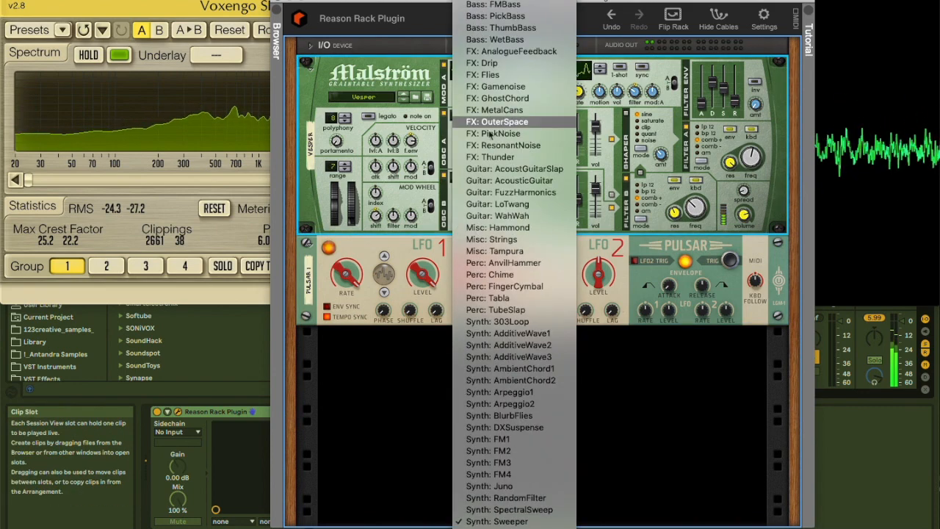
left_click(494, 122)
left_click(483, 178)
left_click(487, 261)
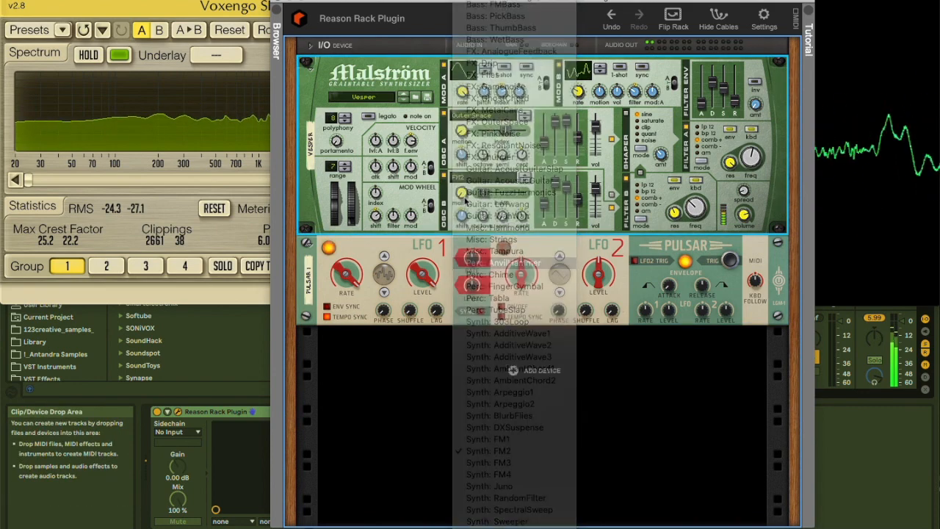
Sweep the synced rate of LFO 1 through slow values such as 6/4 and 32/4
left_click_drag(346, 276, 344, 347)
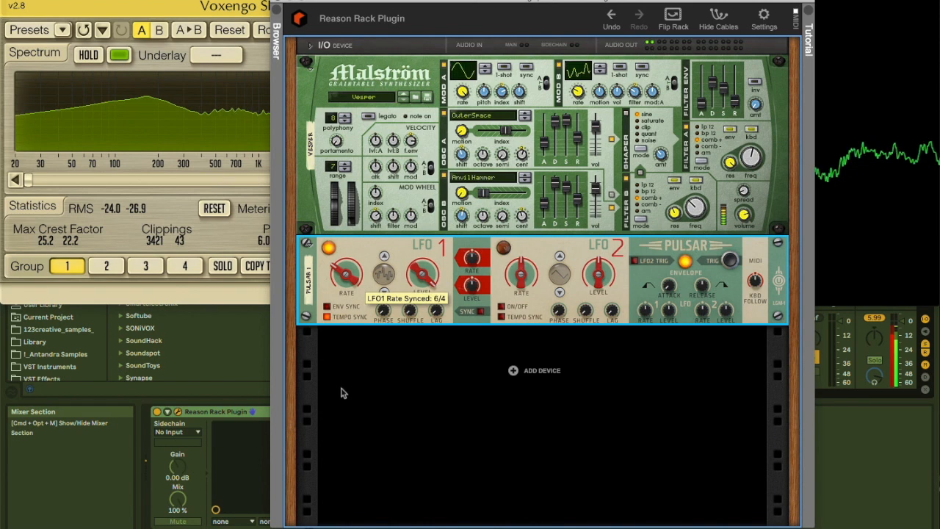
left_click_drag(345, 276, 335, 244)
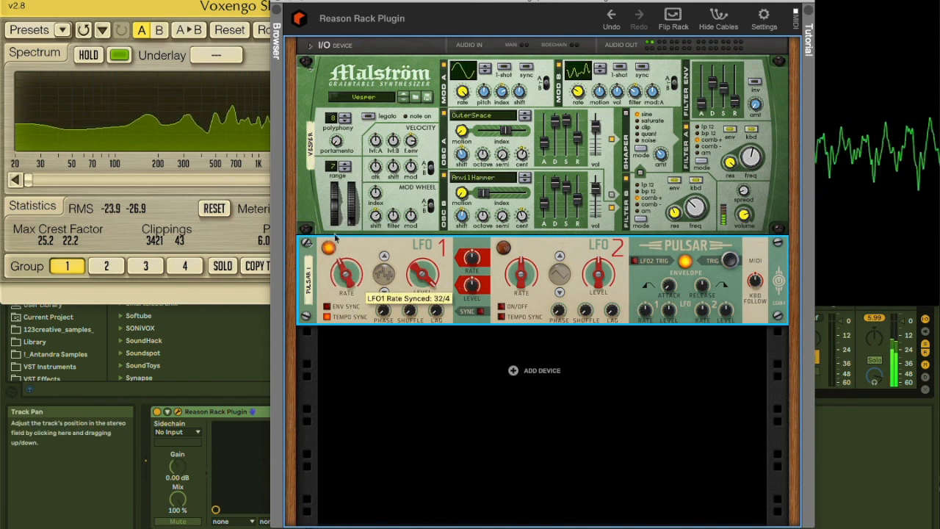
left_click_drag(329, 181, 332, 312)
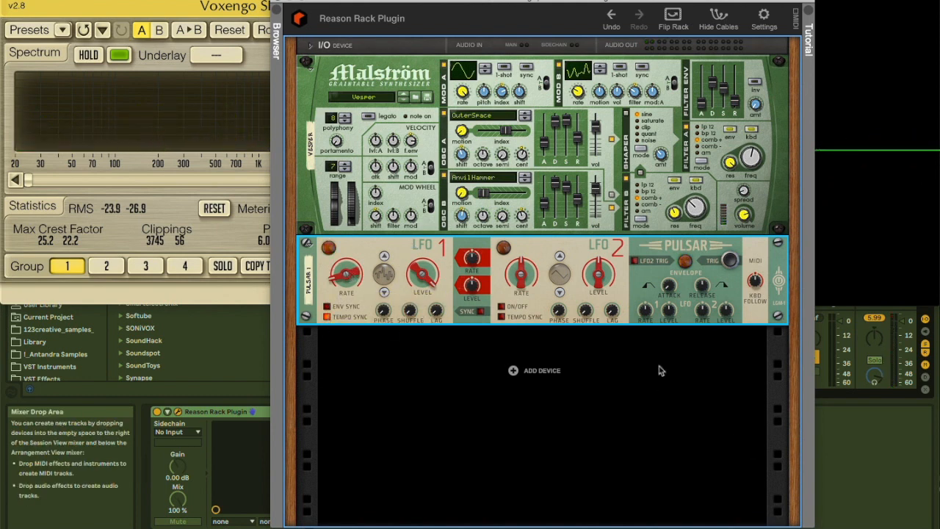
Vary the modes and frequencies of Malström's filters A and B, leaving filter A on comb+ and the shaper on clip
left_click(701, 152)
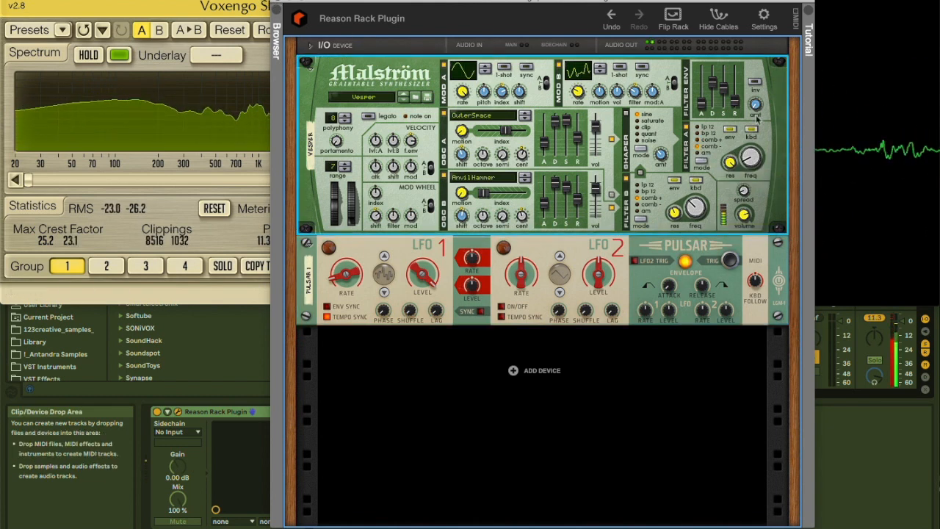
left_click(644, 193)
left_click_drag(696, 208, 697, 187)
left_click_drag(750, 156, 748, 187)
left_click(707, 139)
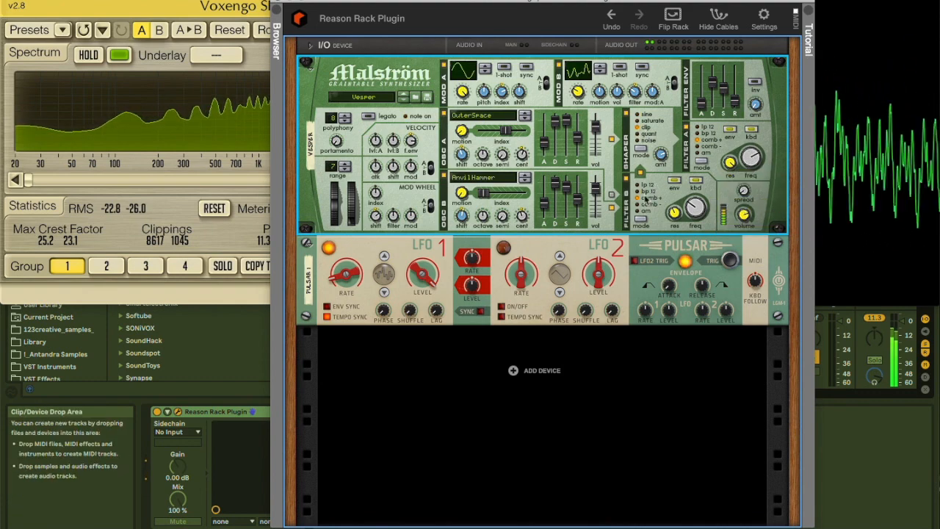
Set Malström's oscillator B to Synth: 303Loop and oscillator A to Guitar: FuzzHarmonics
left_click(481, 177)
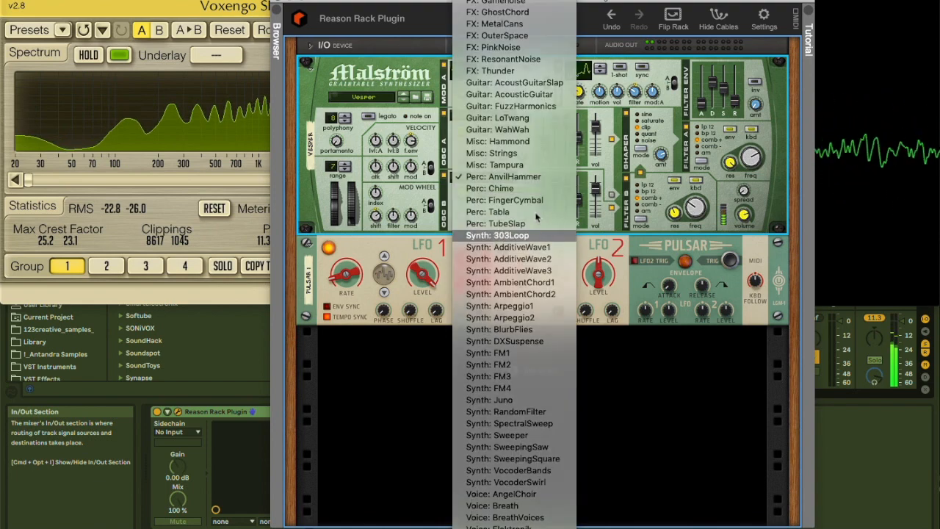
left_click(511, 165)
left_click(483, 116)
left_click(558, 182)
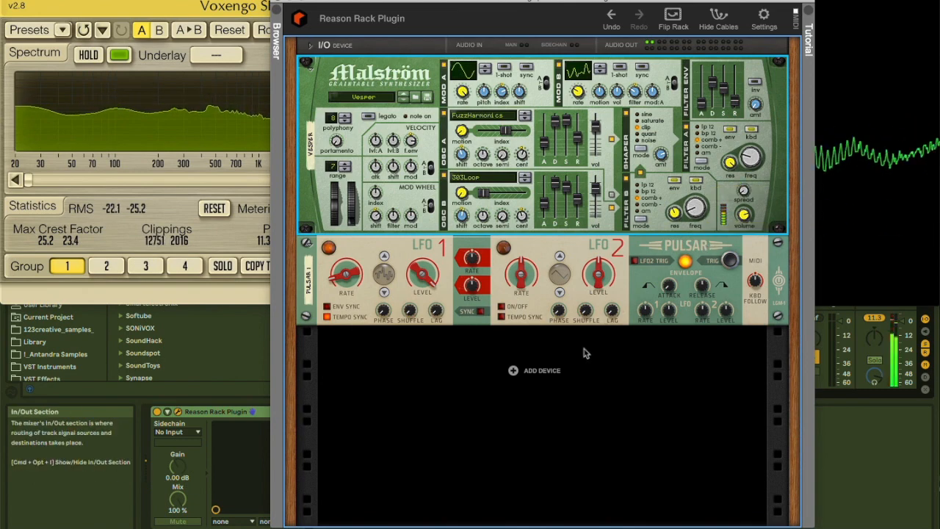
Add a Dual Arpeggio player below the Pulsar and load its Percy -SP patch
right_click(531, 370)
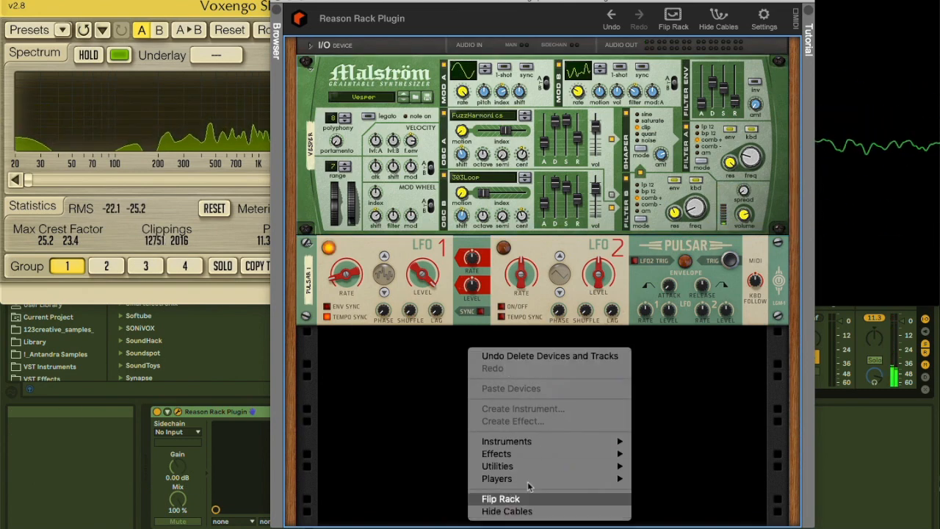
mouse_move(558, 477)
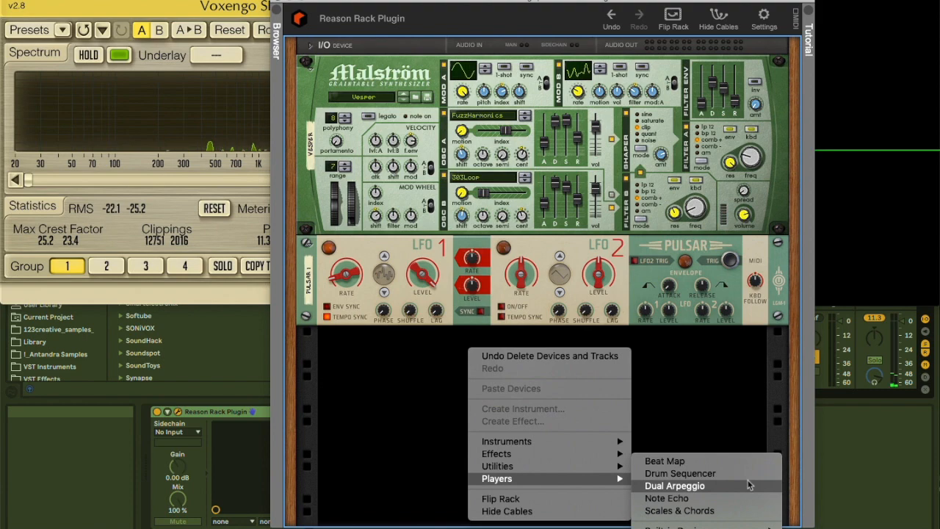
left_click(674, 486)
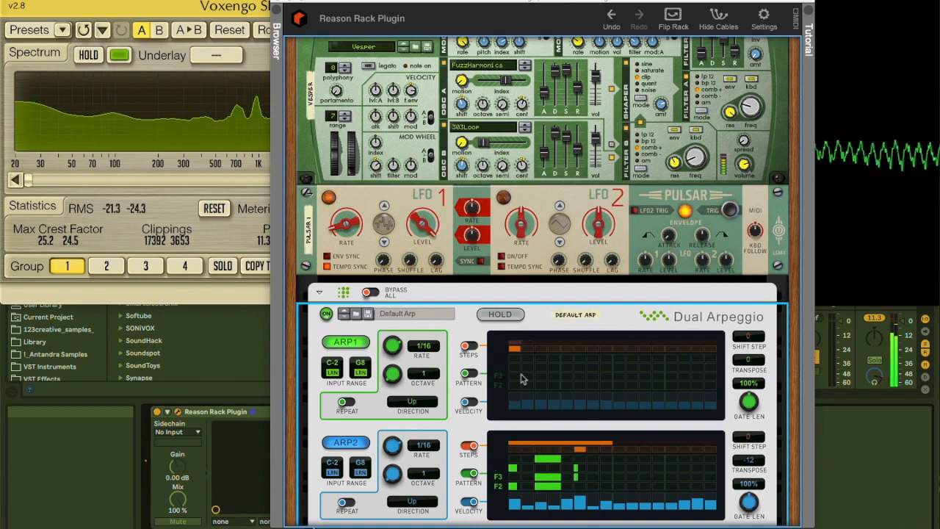
left_click(398, 313)
left_click(433, 406)
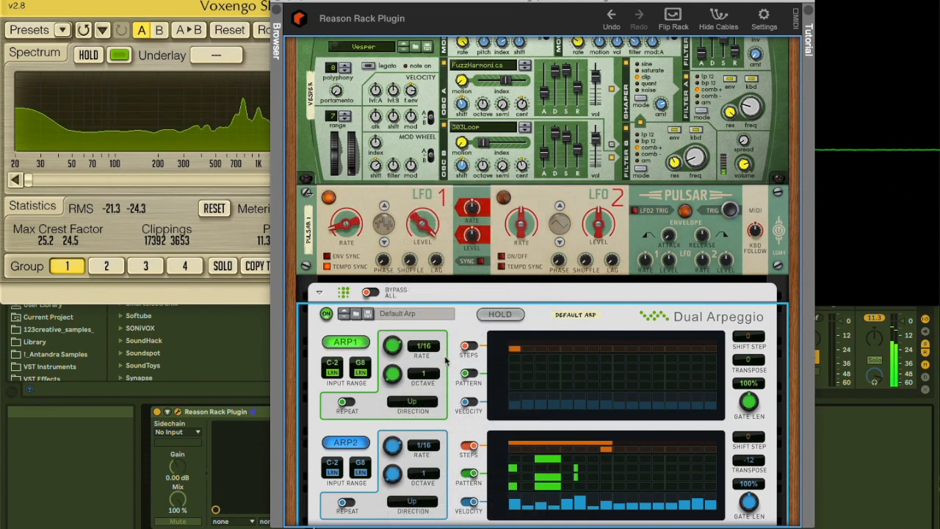
Examine the back of the rack for CV connections on the Dual Arpeggio and check its running patterns on the front
key("Tab")
scroll(485, 415, "down", 2)
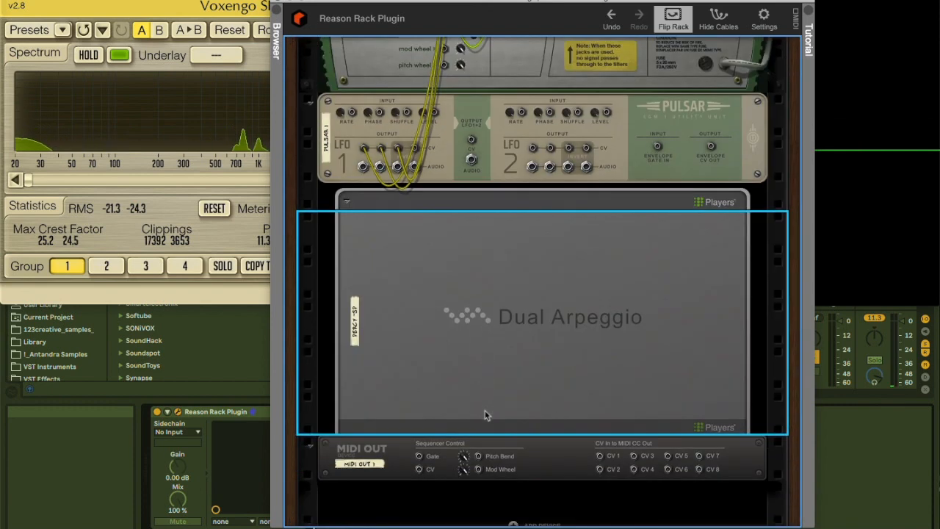
left_click(346, 204)
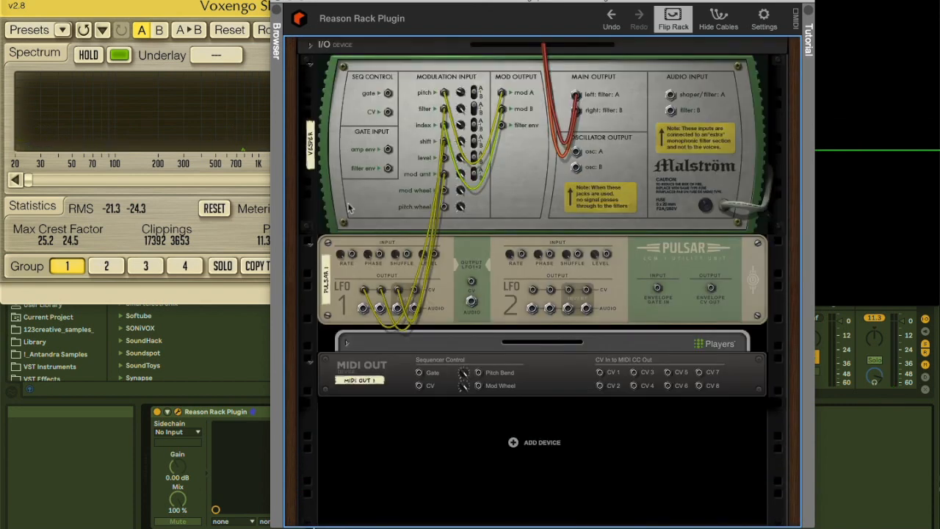
left_click(350, 345)
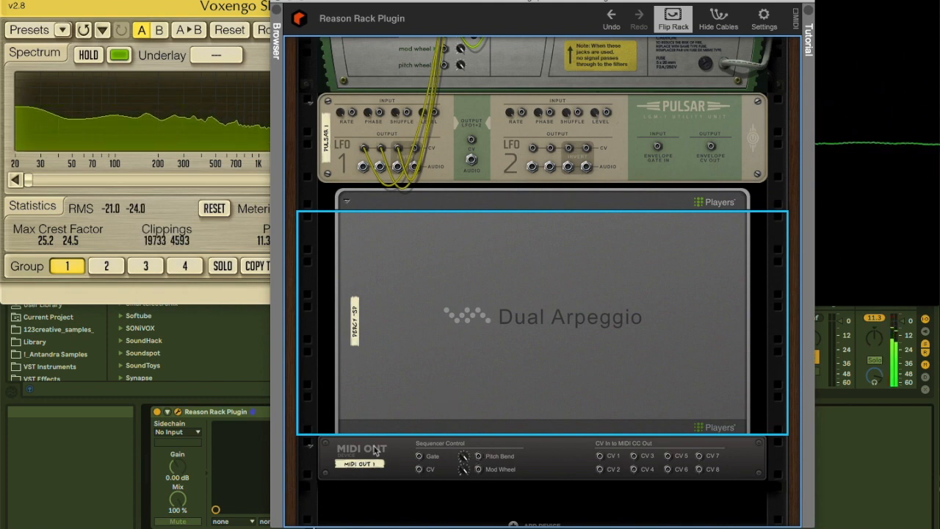
scroll(446, 249, "up", 3)
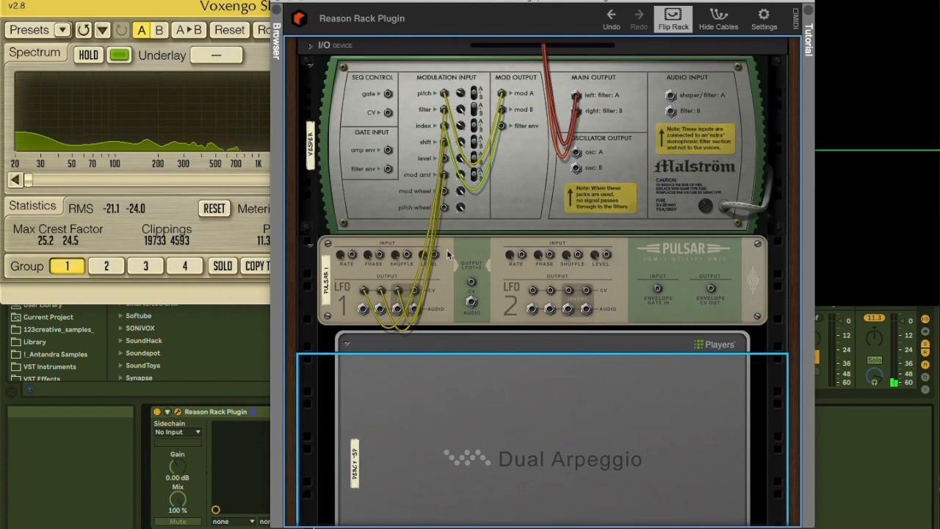
key("Tab")
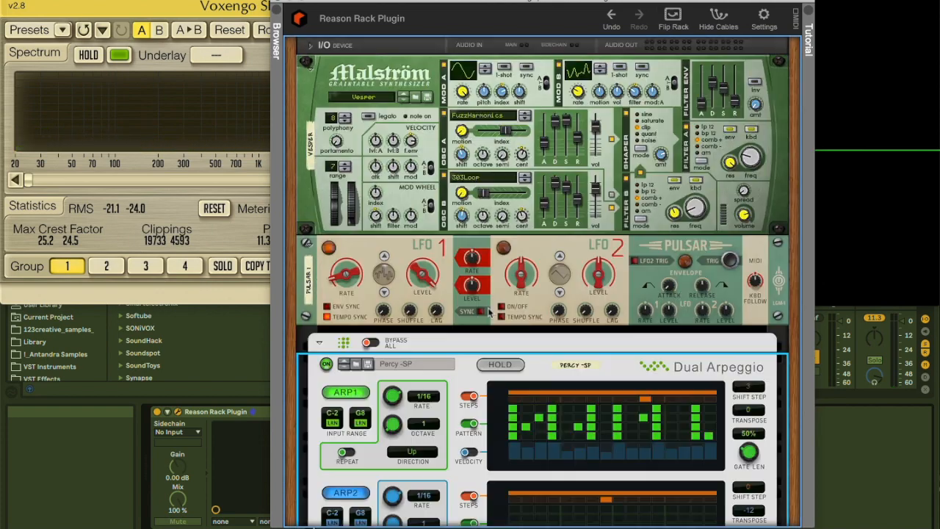
scroll(488, 312, "down", 1)
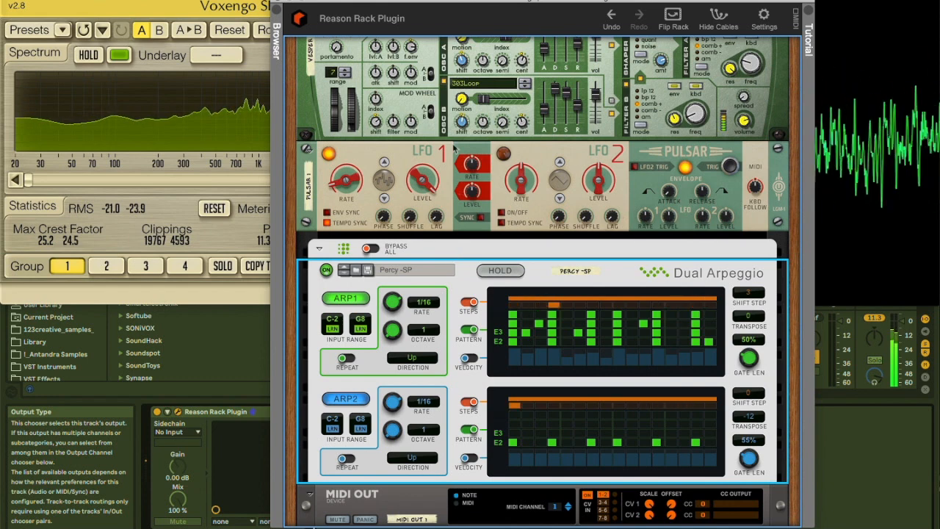
scroll(484, 261, "up", 1)
scroll(502, 263, "down", 1)
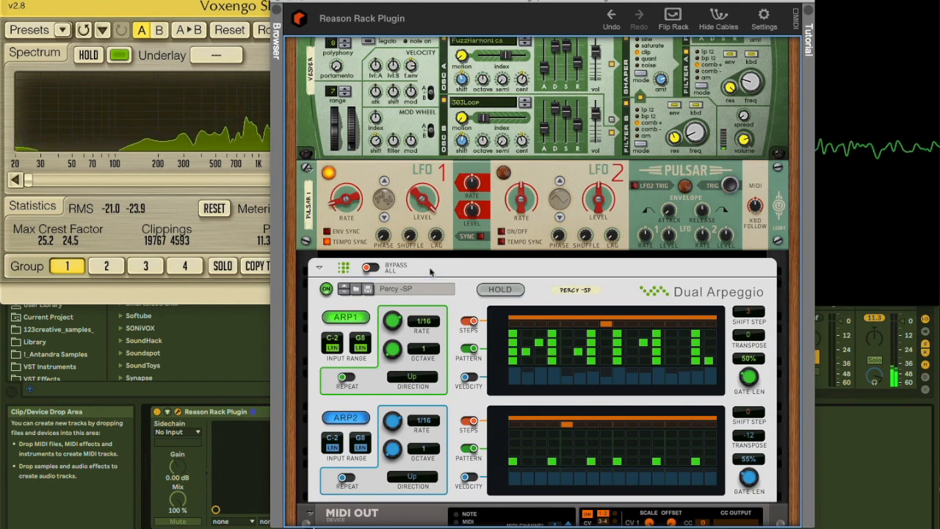
Add the AudioRealism ABL3 Computer Bassline instrument below the Dual Arpeggio
key("Tab")
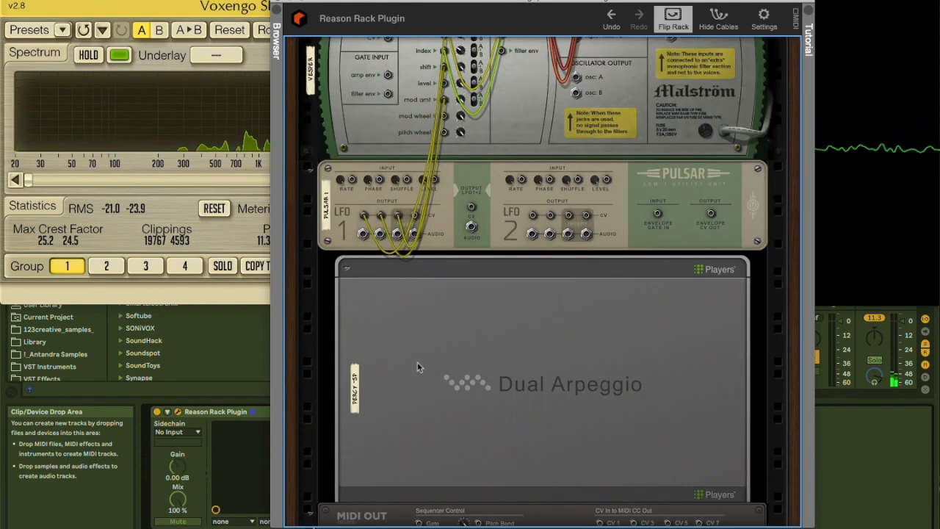
scroll(484, 365, "down", 1)
right_click(453, 338)
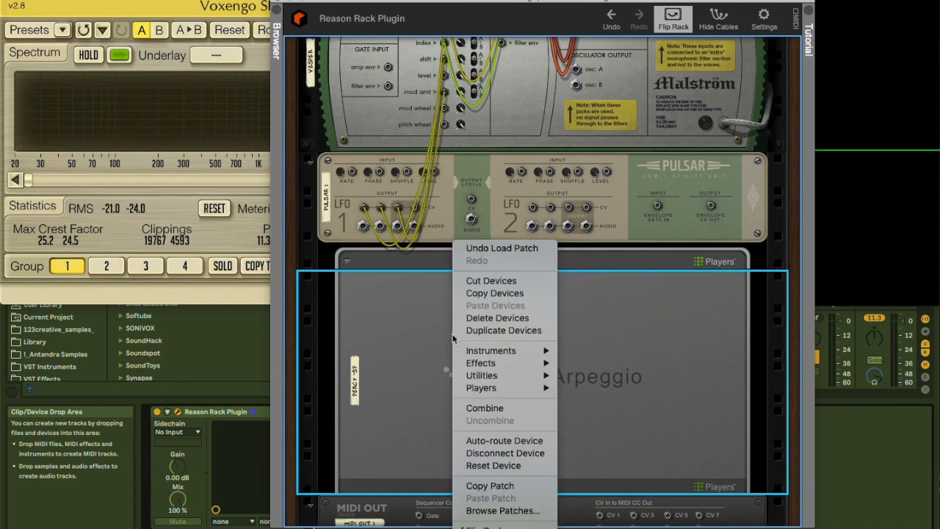
mouse_move(484, 363)
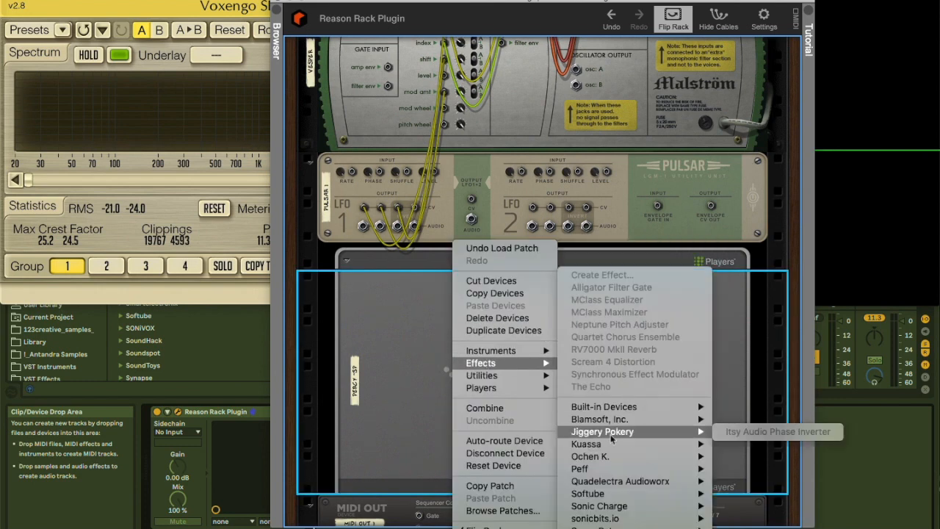
mouse_move(605, 406)
mouse_move(499, 345)
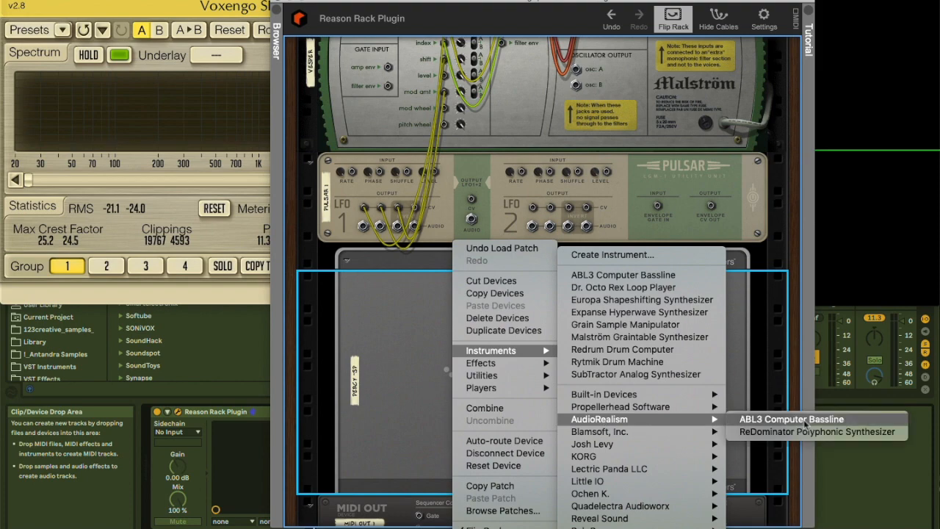
left_click(780, 423)
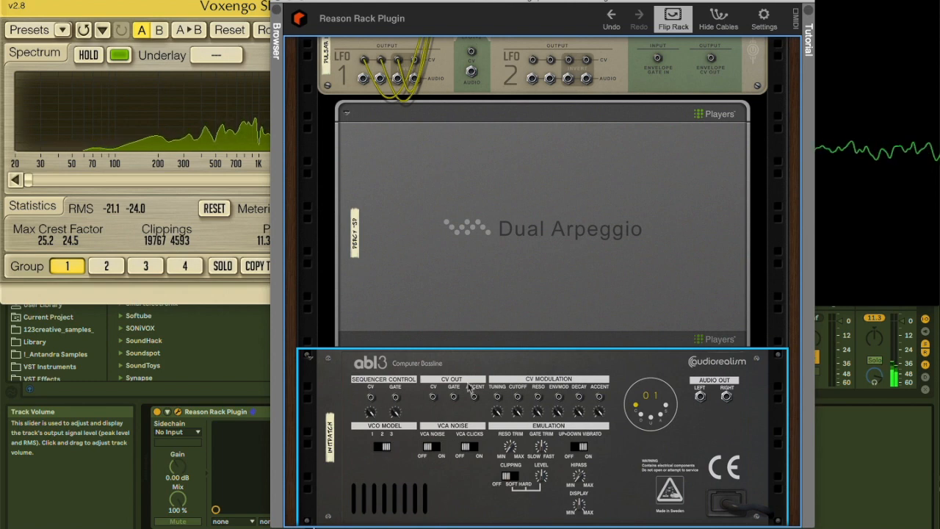
Patch the ABL3's CV and gate outputs to the Malström's sequencer control inputs and return to the front of the rack
left_click_drag(455, 396, 434, 432)
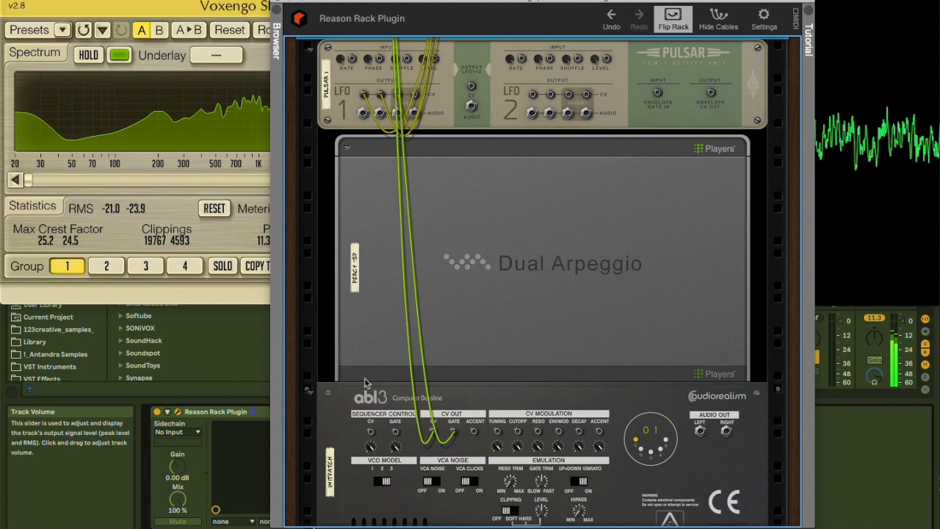
key("Tab")
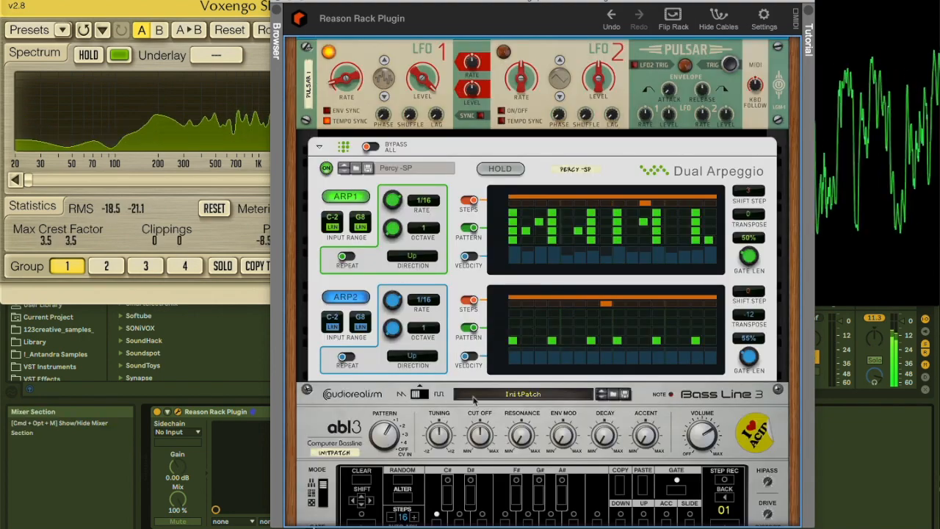
scroll(474, 400, "down", 5)
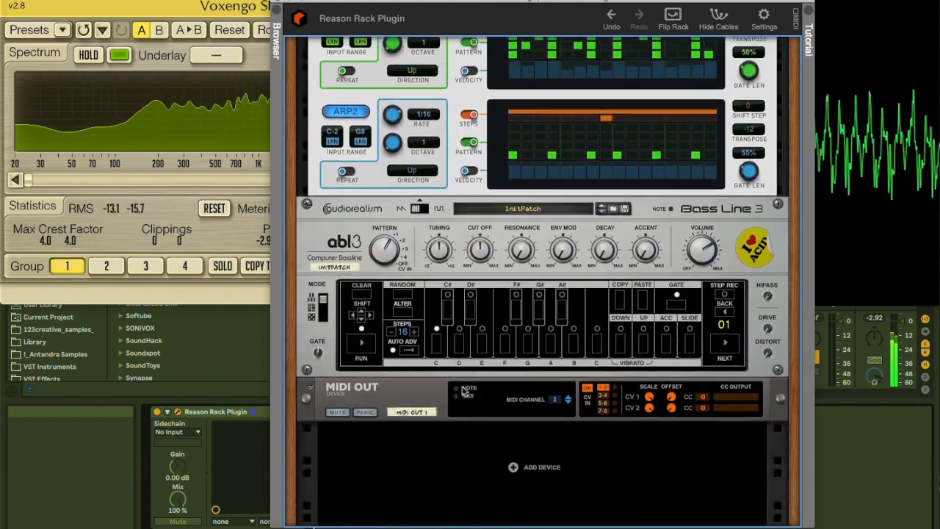
scroll(464, 391, "up", 10)
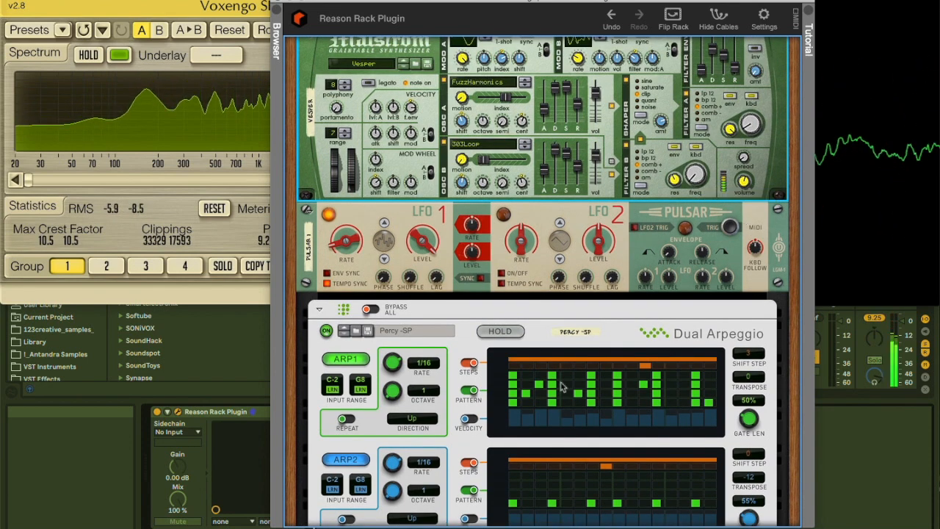
scroll(562, 387, "down", 10)
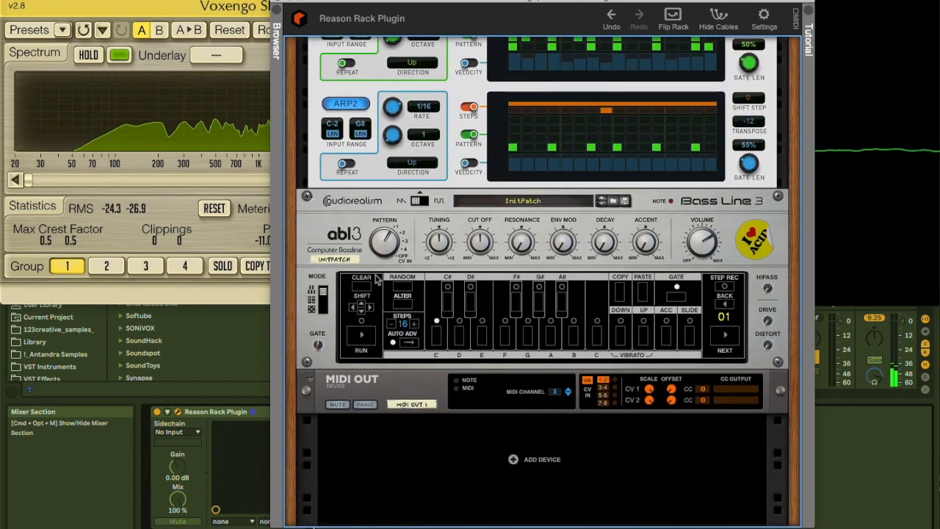
Load the TA Get the Party Started patch into the ABL3
left_click(380, 247)
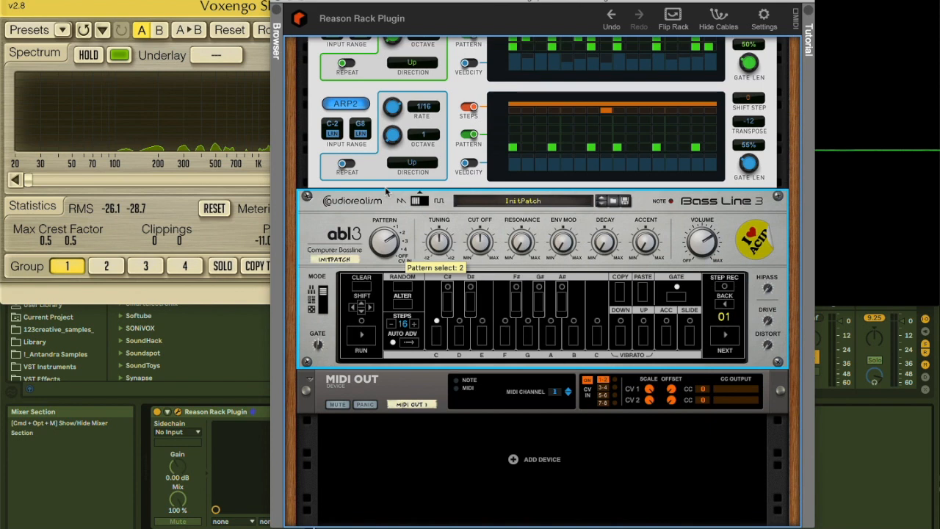
left_click(511, 202)
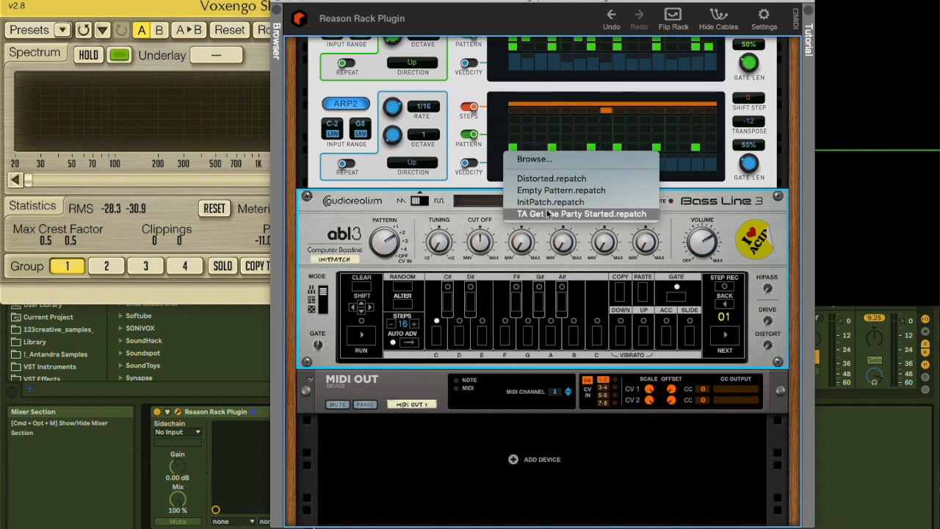
left_click(552, 213)
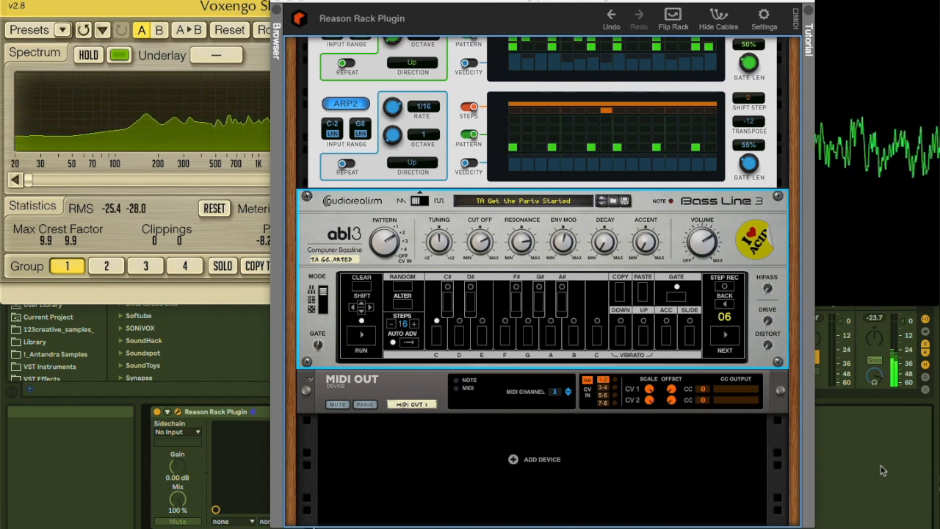
key("Tab")
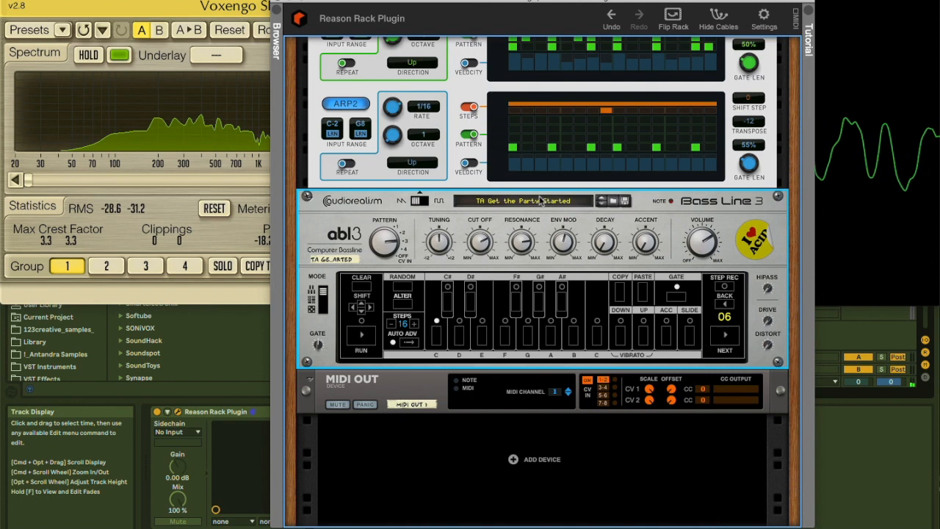
Load the Empty Pattern patch into the ABL3 and switch through its pattern selections
left_click(541, 201)
left_click(556, 177)
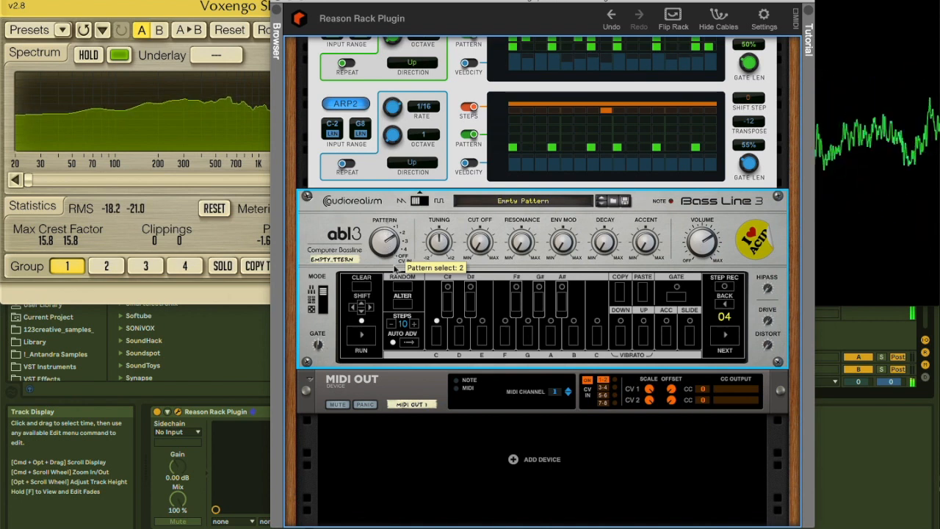
left_click_drag(390, 249, 387, 276)
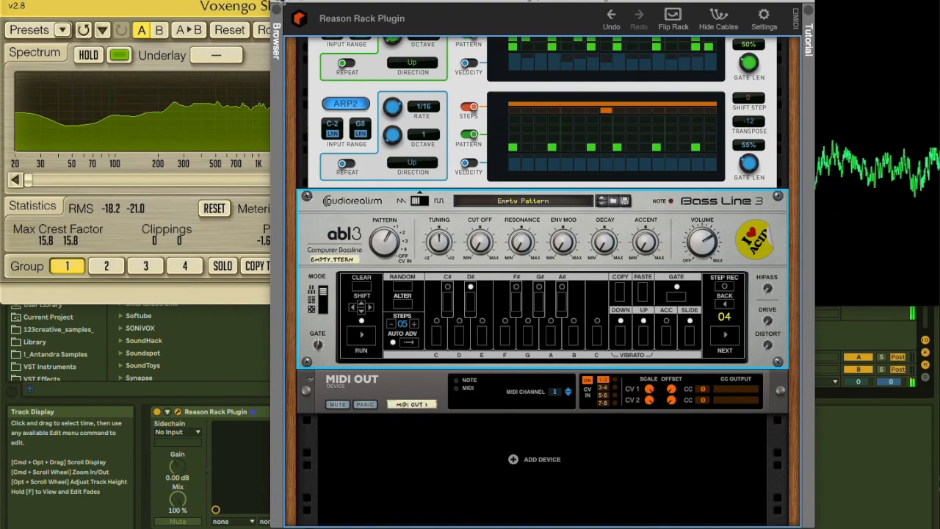
Close the rack and analyser windows and view the recorded reason rack clip's waveform from the Session View
left_click(280, 2)
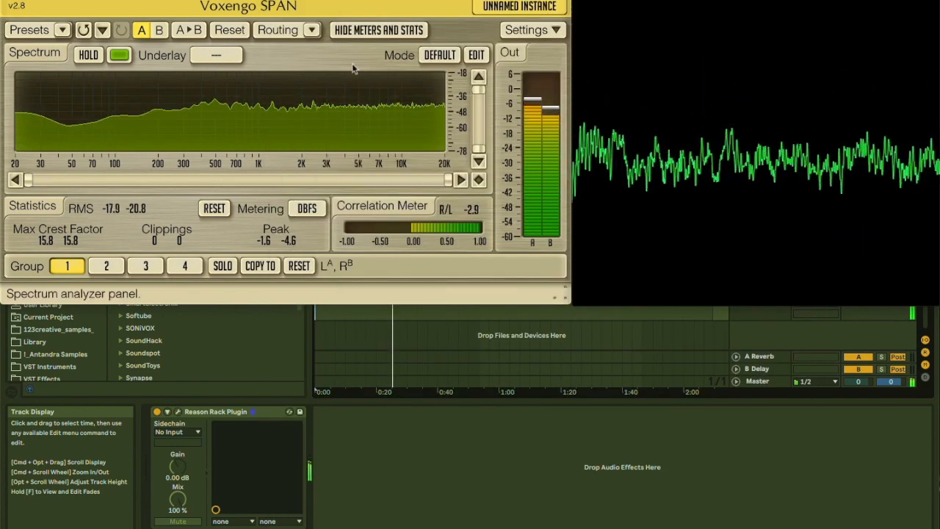
key("super+alt+p")
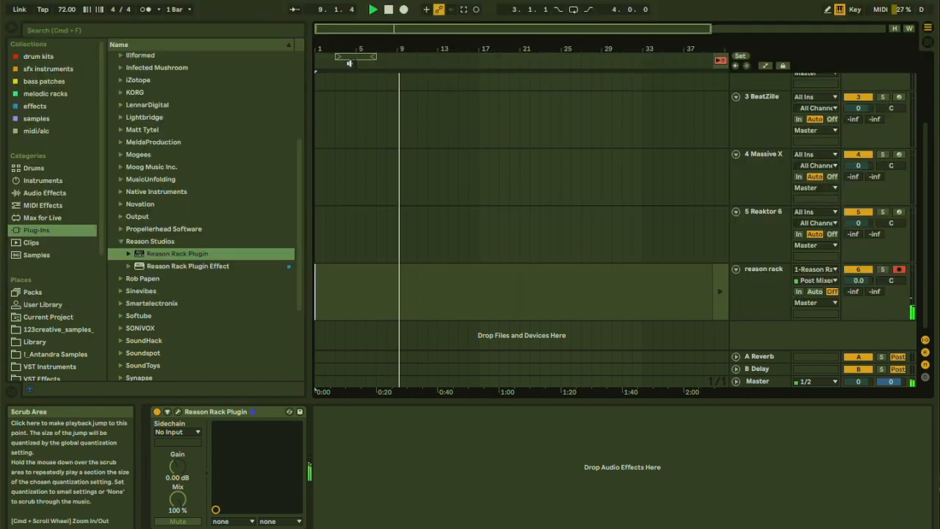
key("Tab")
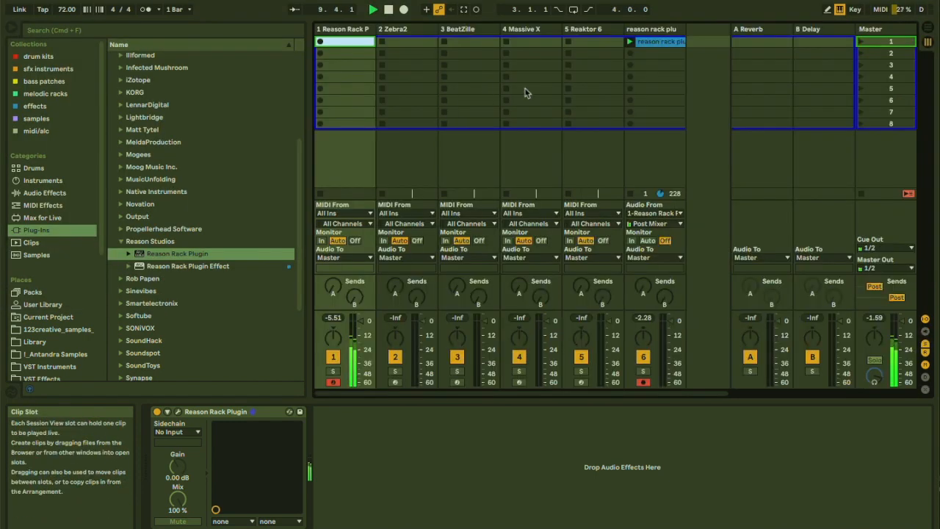
double_click(646, 43)
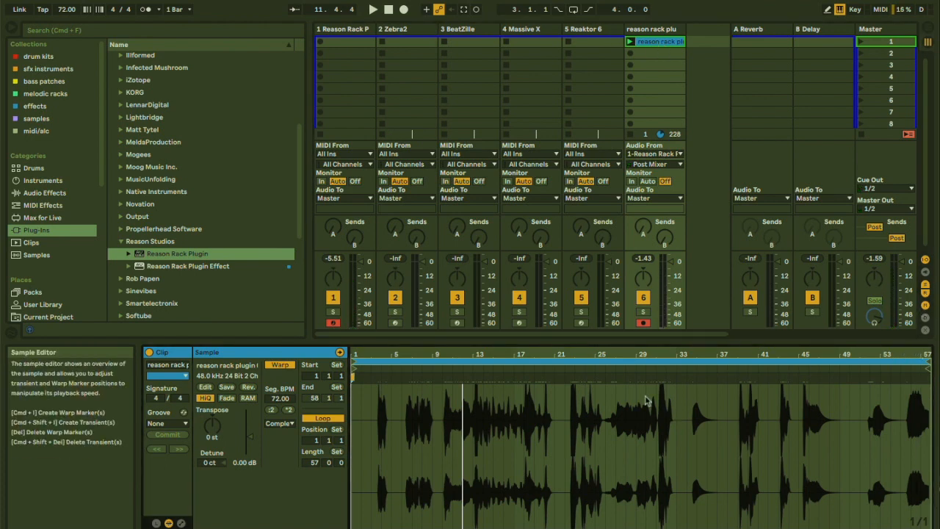
key("shift+Tab")
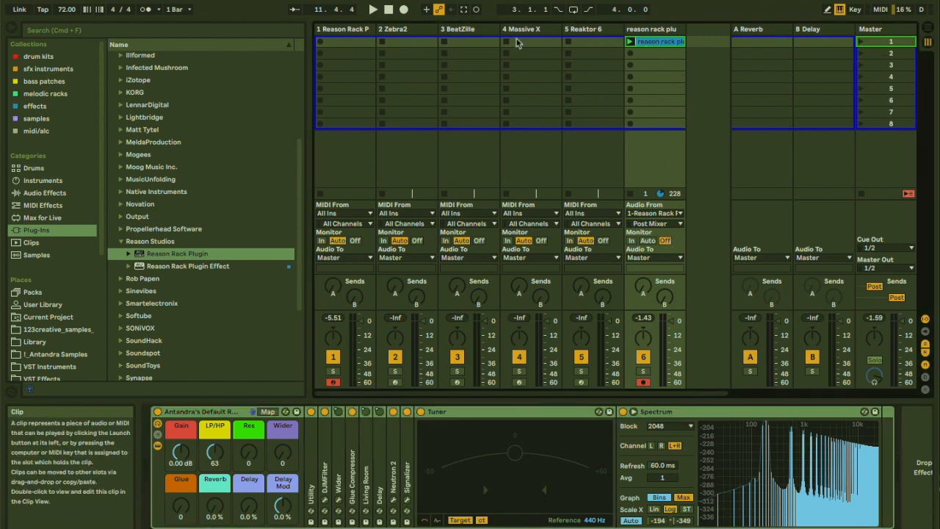
Select the 2 Zebra2 track, arm it for recording, and open the Zebra2 plug-in window
left_click(406, 41)
left_click(394, 383)
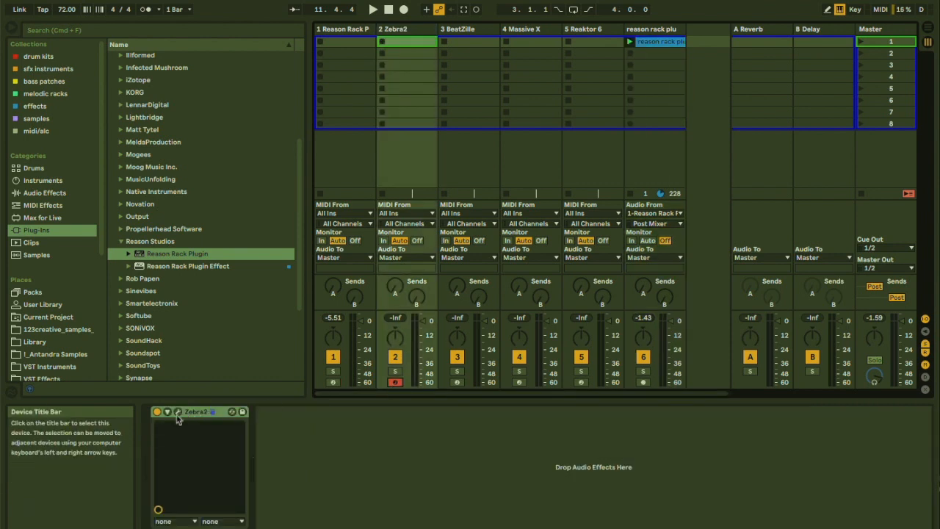
left_click(177, 412)
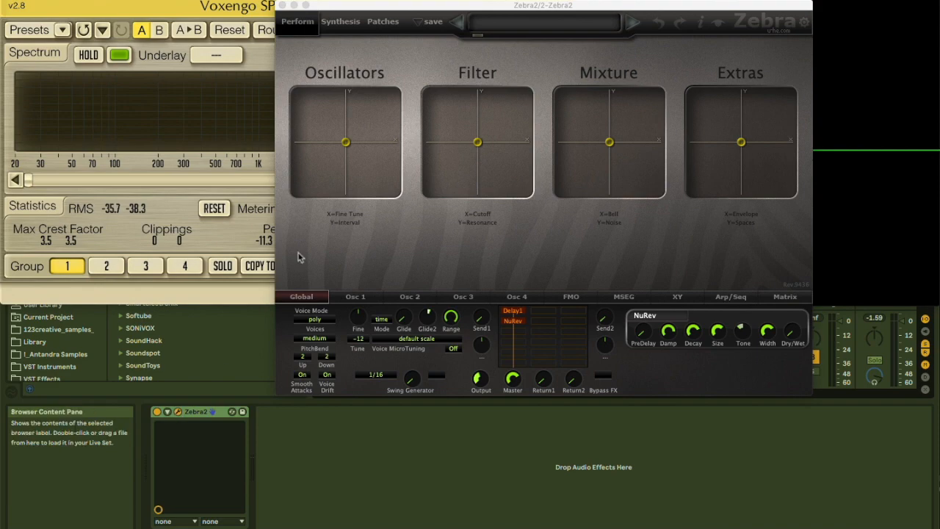
Load the HS Harpo preset into Zebra2 and display its modules in the Synthesis view
left_click(502, 27)
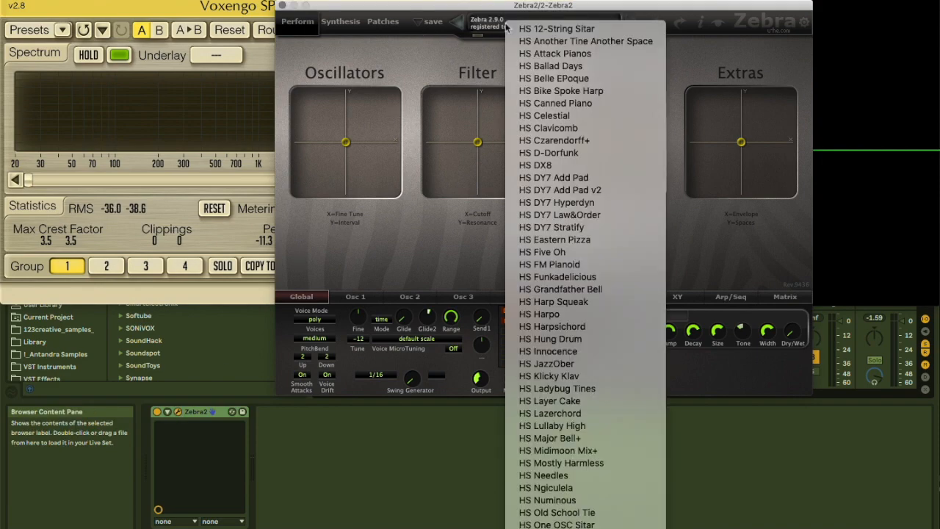
left_click(545, 314)
left_click(346, 27)
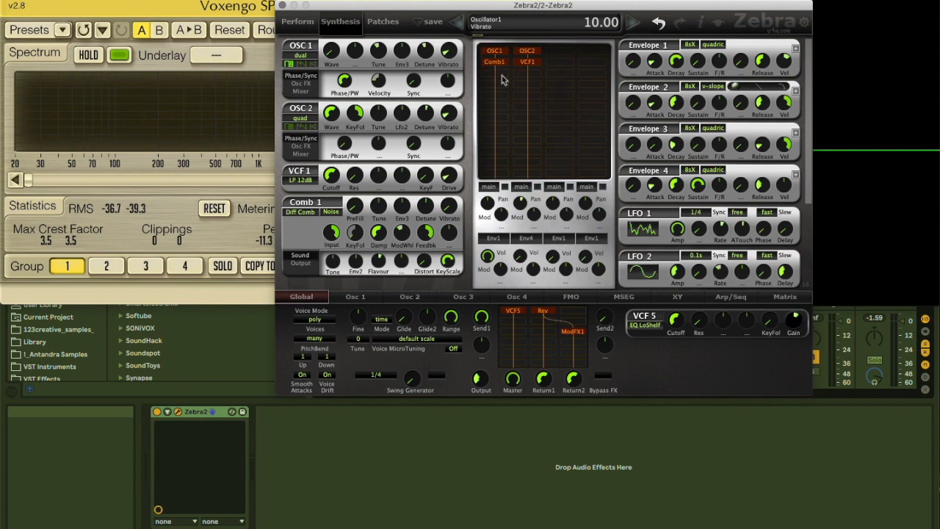
left_click(520, 78)
left_click(517, 41)
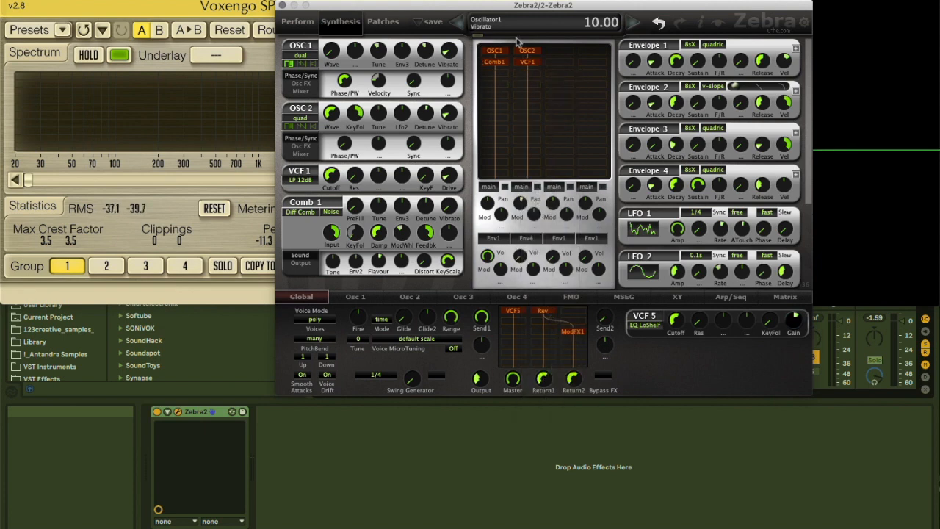
Audition the HS Needles and HS Pomp Machine presets in Zebra2
left_click(509, 28)
left_click(555, 193)
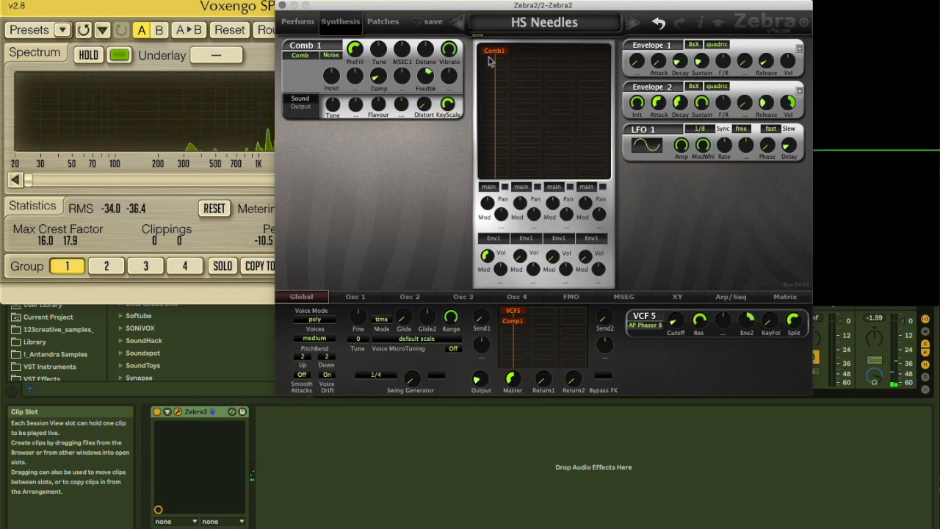
left_click(529, 26)
left_click(554, 142)
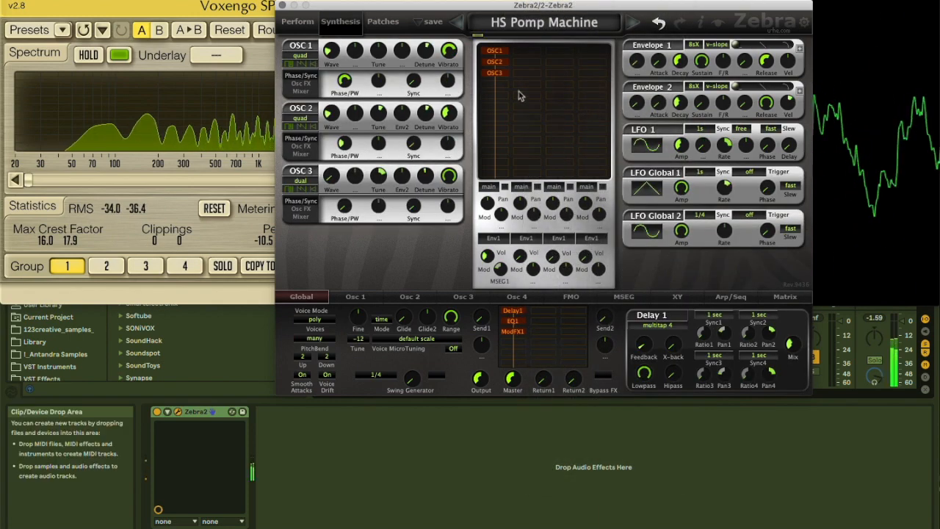
Audition the HS Steel Synth and HS Wahsichord presets in Zebra2
left_click(528, 26)
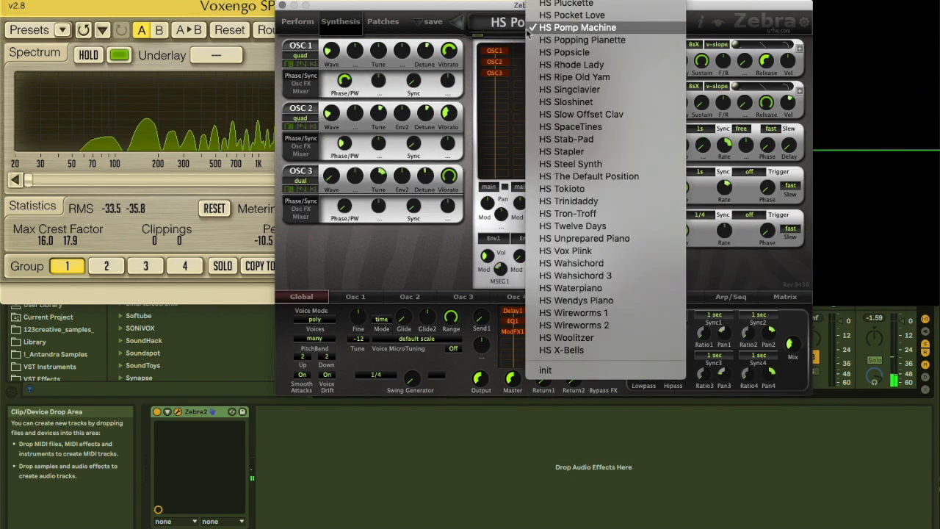
left_click(563, 164)
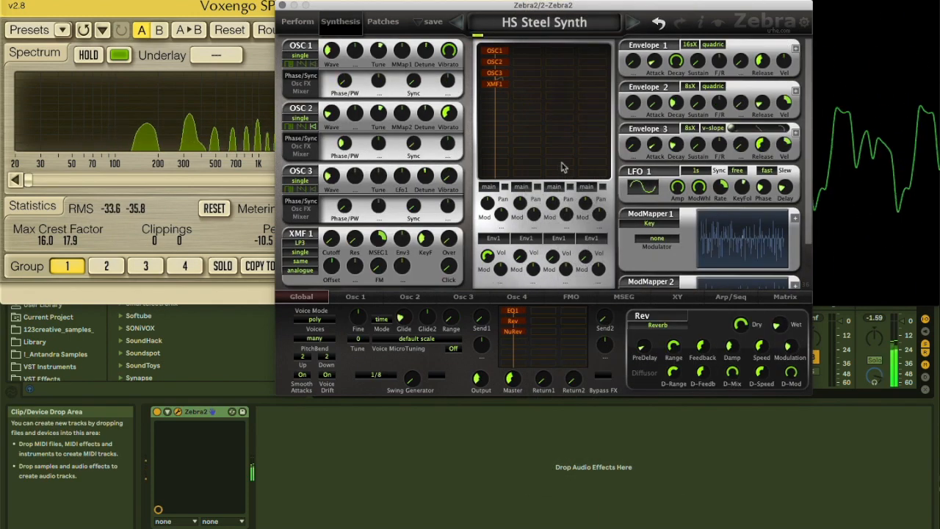
left_click(528, 26)
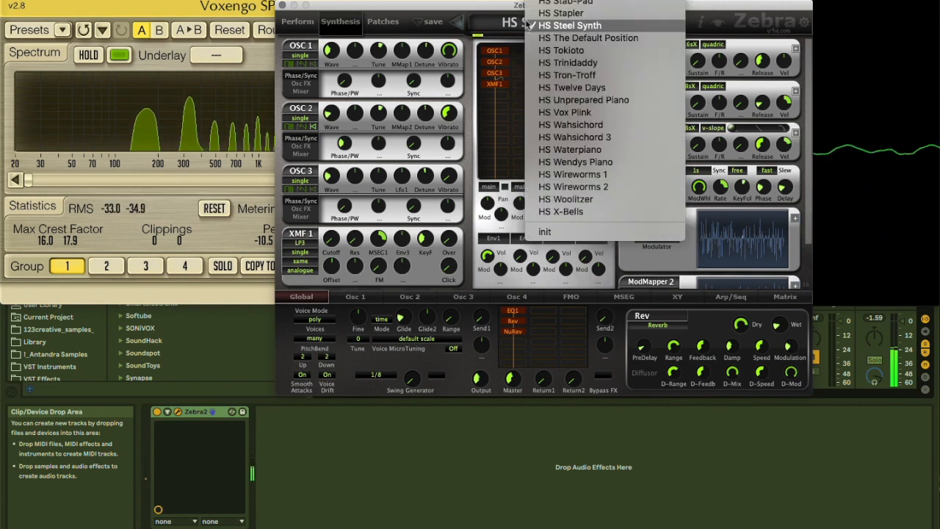
left_click(570, 125)
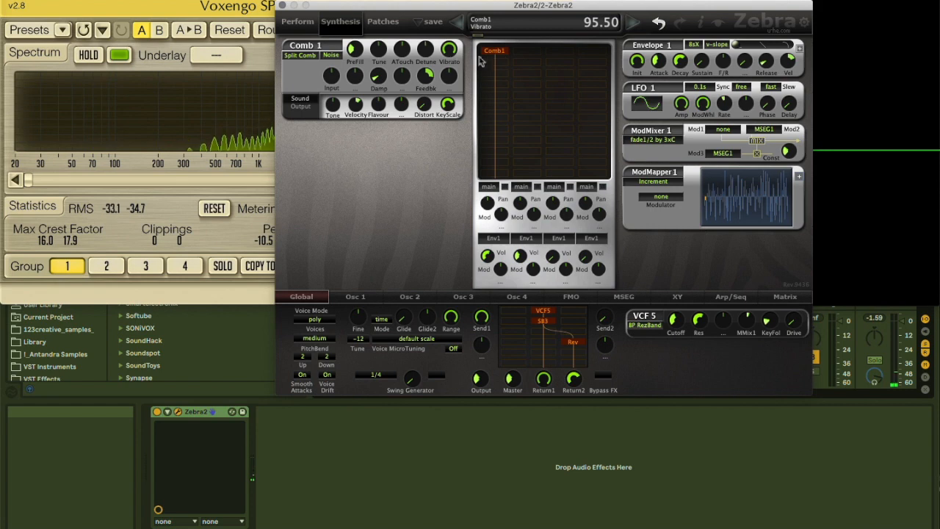
Load DrTW Piano Pad 01 from the DrTW Zebra2 2 patch folder and view its synthesis modules
left_click(384, 28)
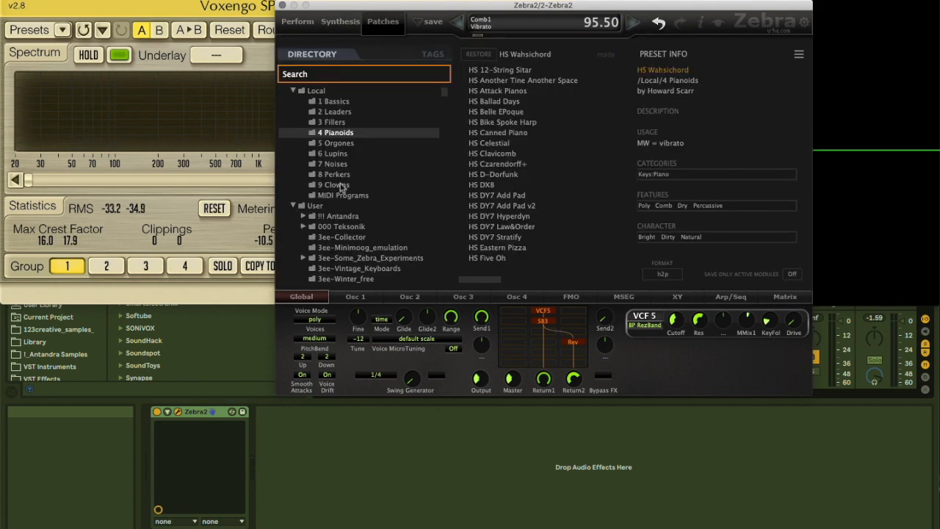
scroll(339, 187, "down", 3)
scroll(334, 178, "down", 10)
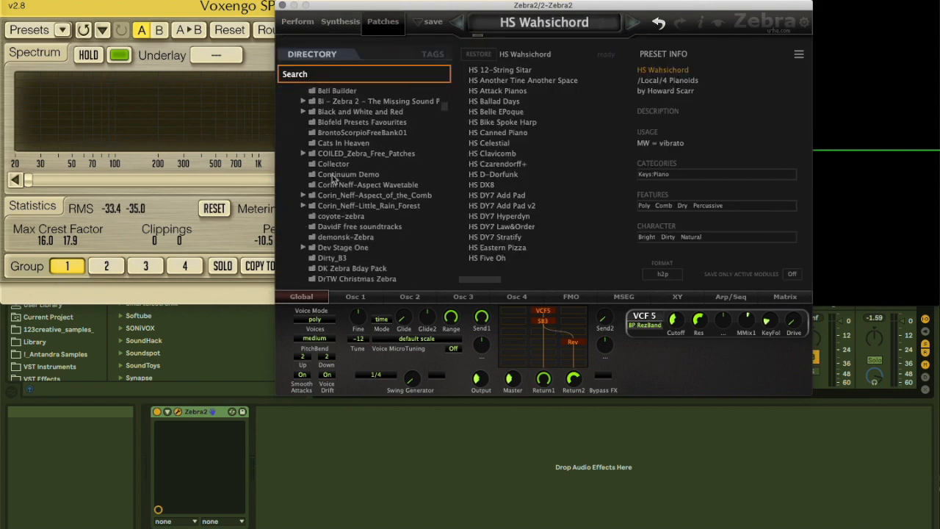
left_click(335, 174)
left_click(496, 133)
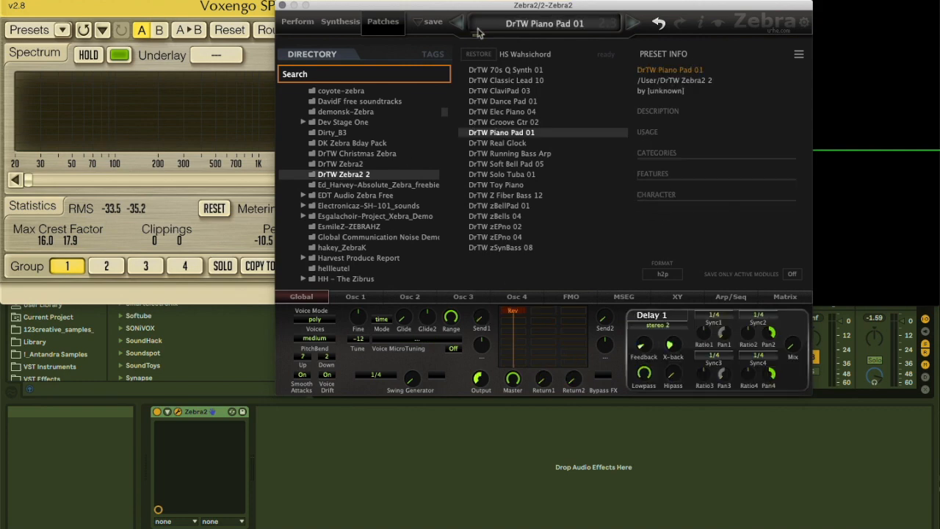
left_click(340, 21)
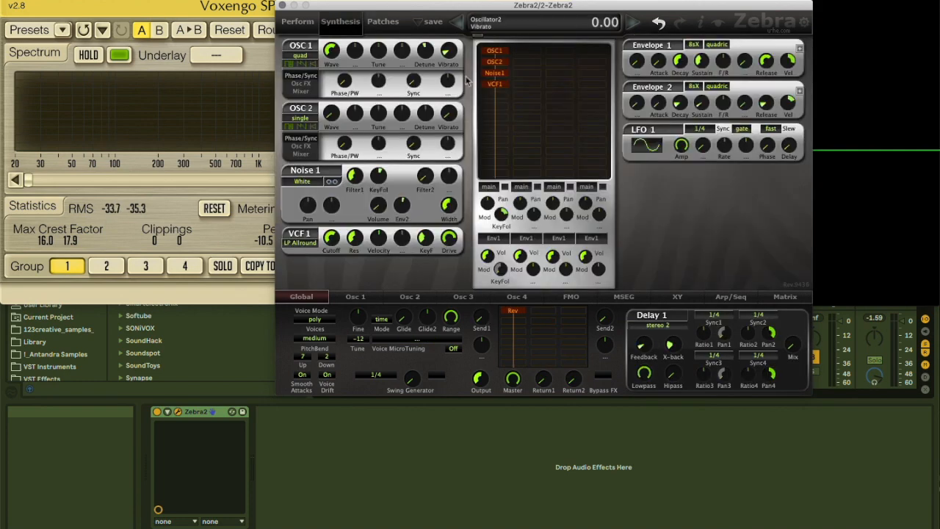
left_click(297, 21)
left_click(341, 23)
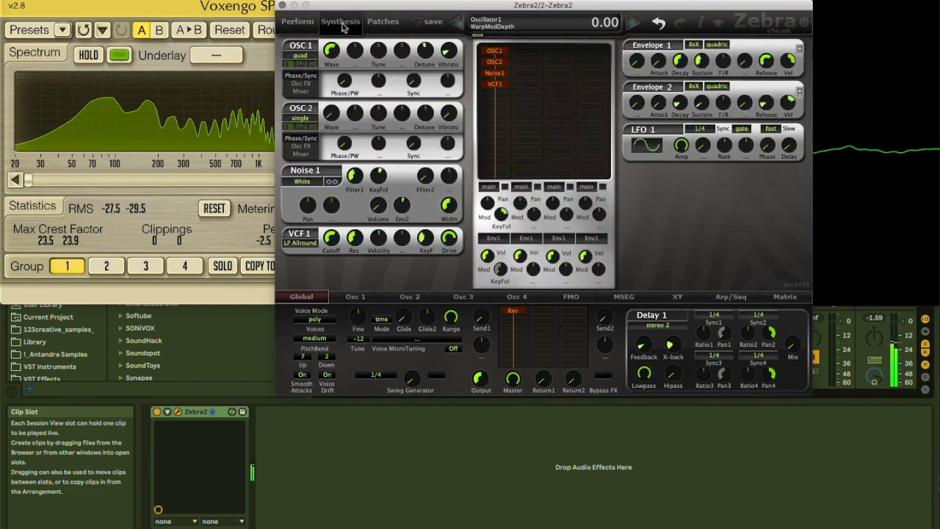
Load 019 Dirty B3 XY db from the Dirty_B3 patch folder and display its synthesis modules
left_click(383, 22)
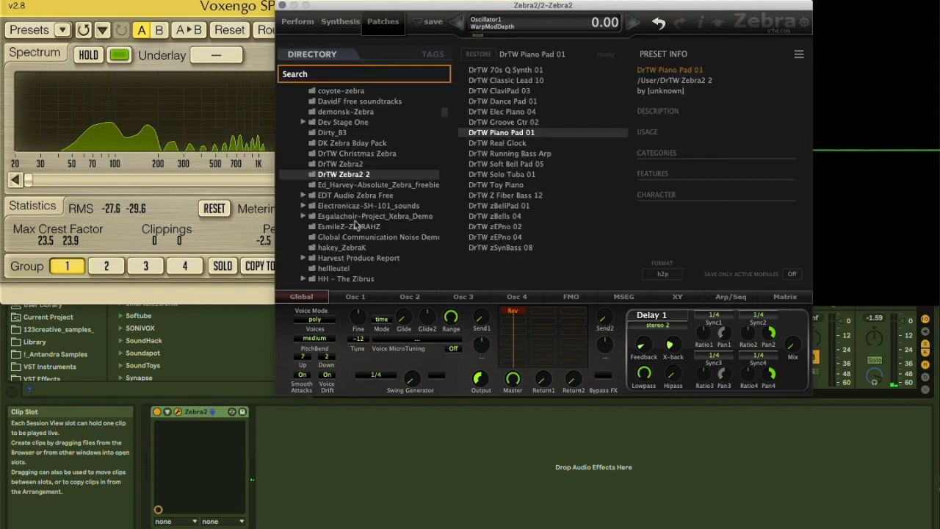
left_click(354, 218)
left_click(331, 133)
scroll(341, 133, "down", 2)
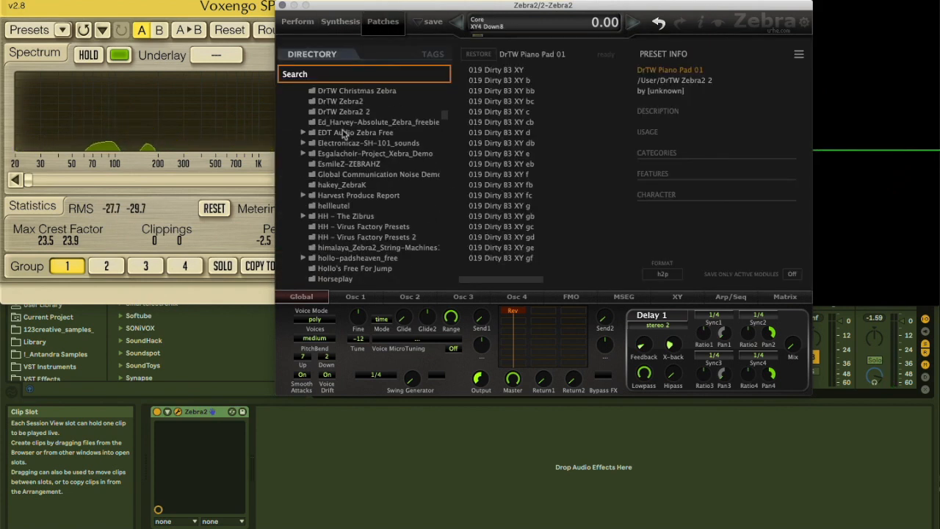
left_click(517, 143)
left_click(340, 23)
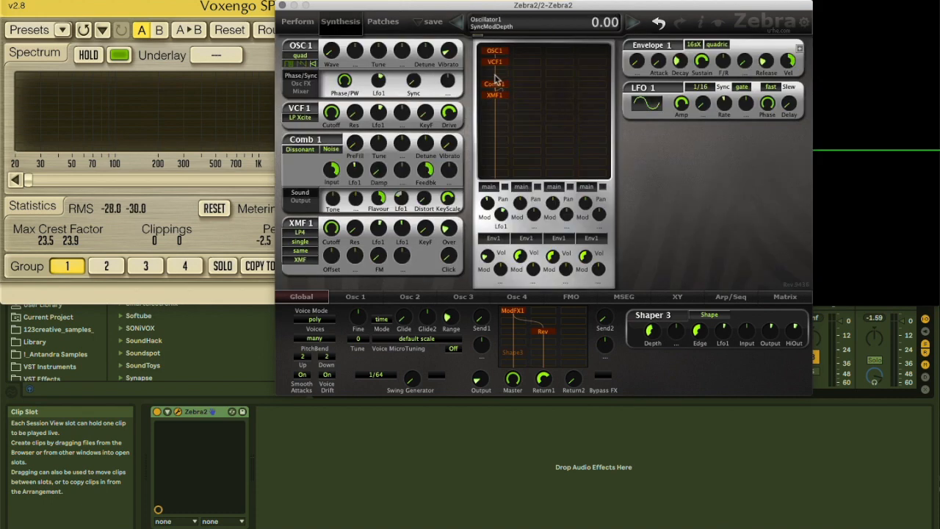
Try the Comb1 module in the grid's second lane, return it to the first, and view its input routing options
left_click_drag(502, 94, 532, 87)
left_click_drag(530, 86, 497, 87)
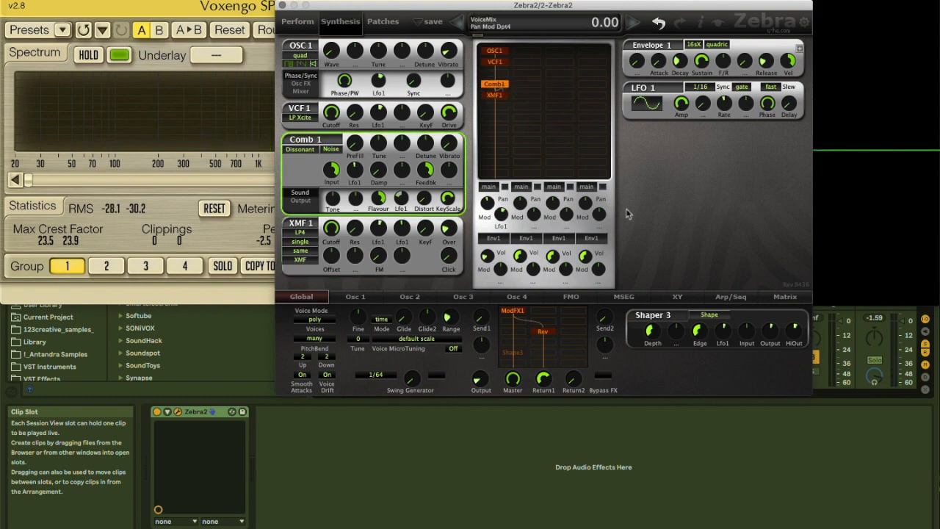
right_click(491, 86)
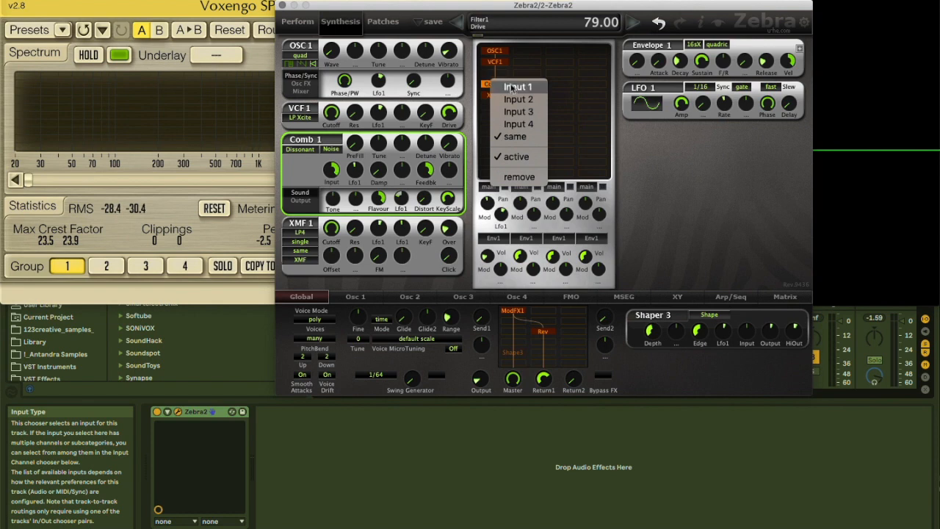
left_click(523, 53)
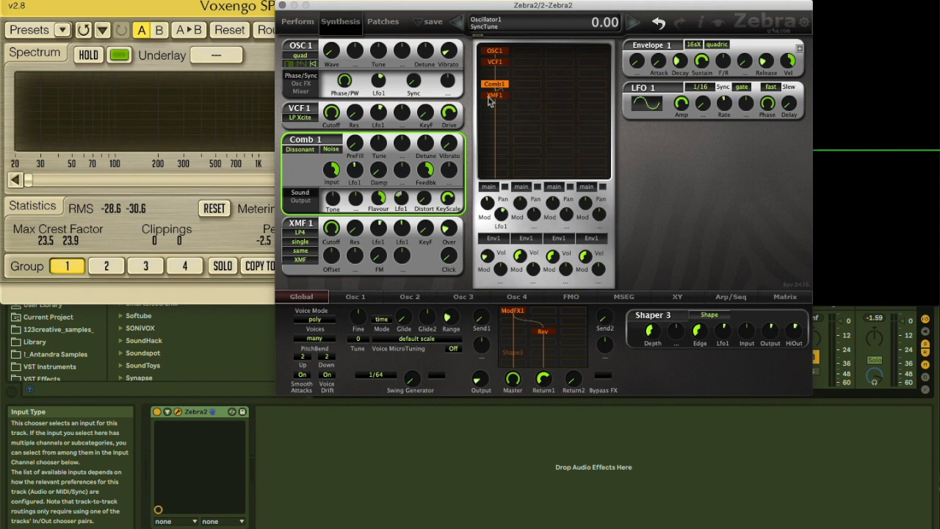
Examine the input and sidechain routing options of the XMF1 module and select the module in the grid
right_click(490, 100)
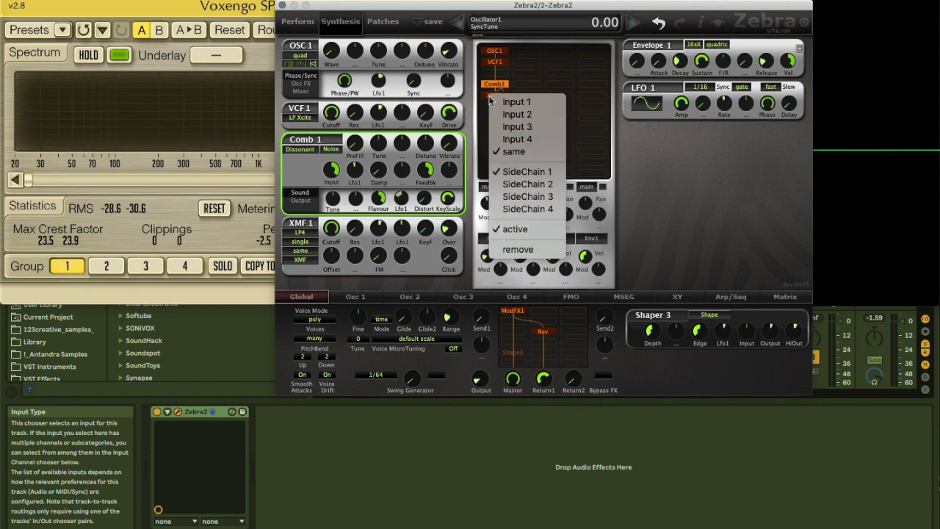
left_click(534, 74)
left_click(494, 95)
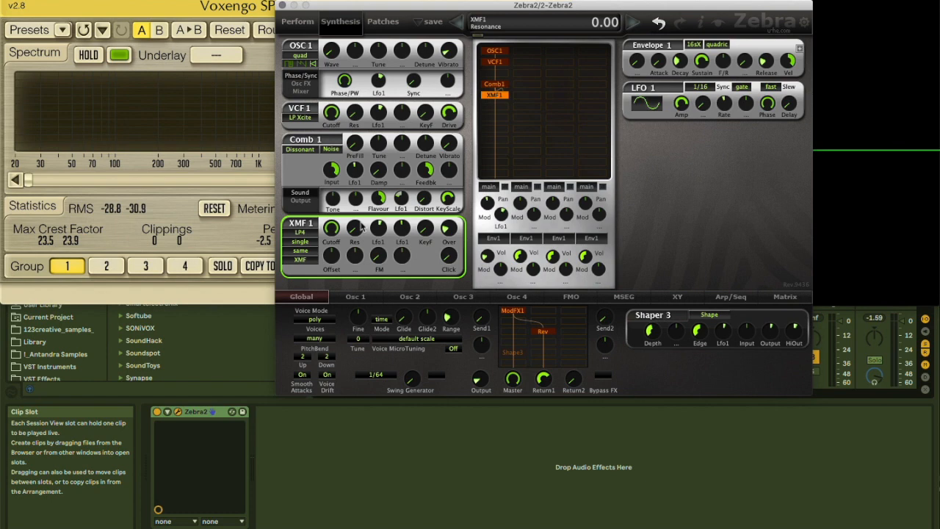
Add an FMO2 module to the grid and arrange the first lane as OSC1, FMO2, VCF1, XMF1, Comb1
left_click(516, 104)
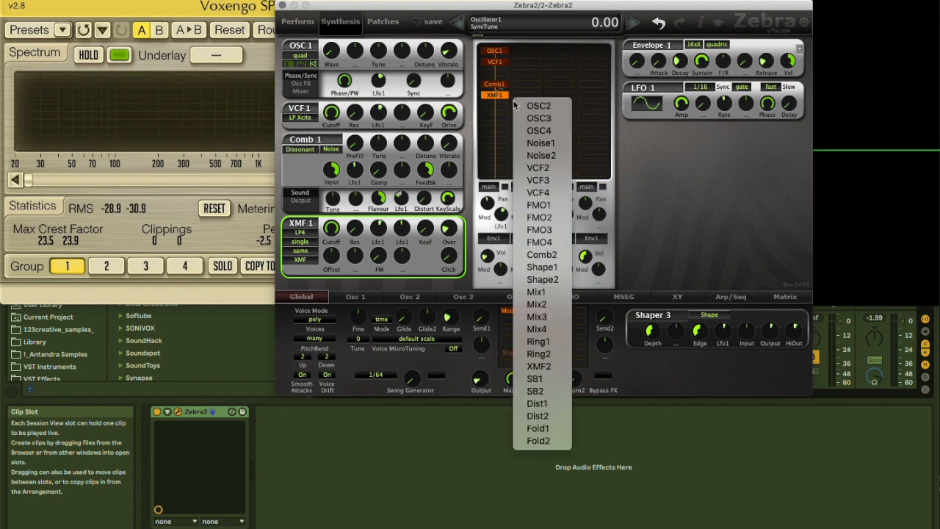
left_click(534, 220)
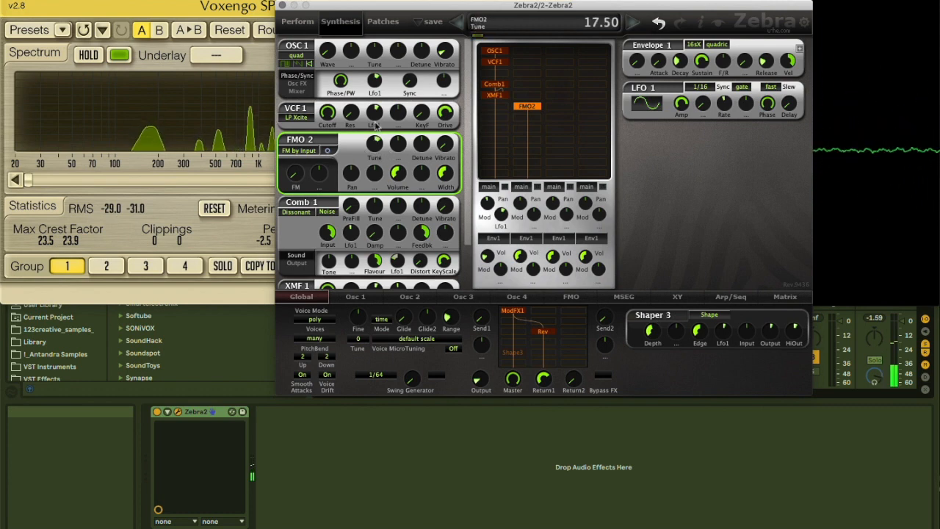
left_click_drag(494, 85, 496, 65)
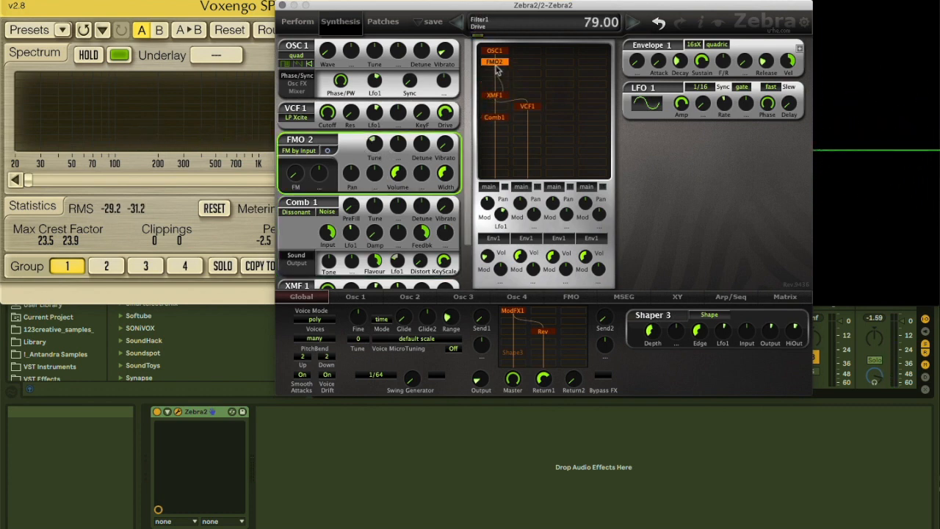
left_click_drag(526, 107, 495, 73)
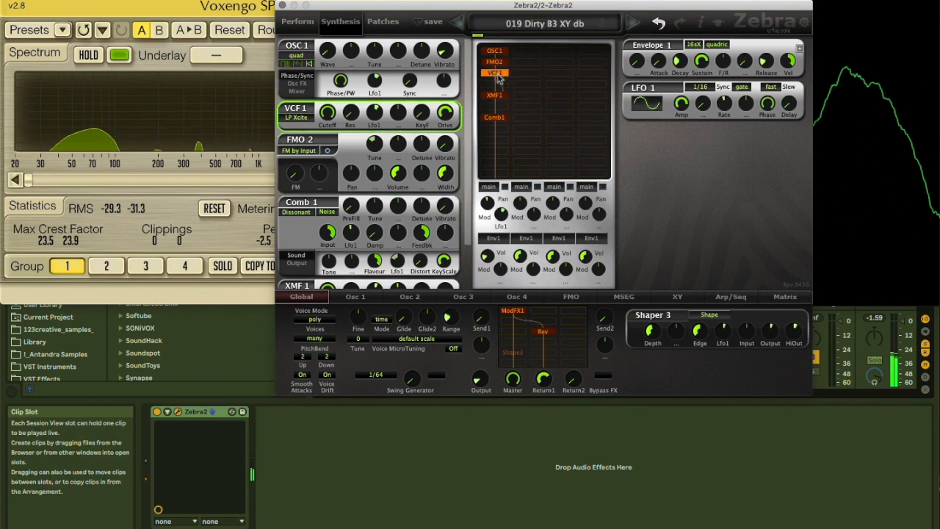
Set FMO 2 to RM Input with full FM and a lower Tune, and raise Comb 1's PreFill and Vibrato
left_click(299, 149)
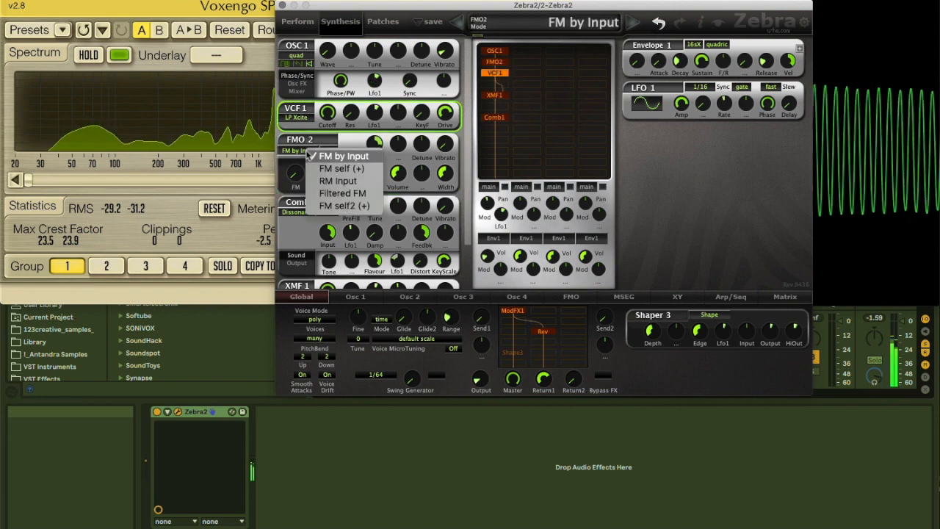
left_click(281, 175)
left_click_drag(295, 173, 296, 55)
left_click_drag(374, 144, 370, 189)
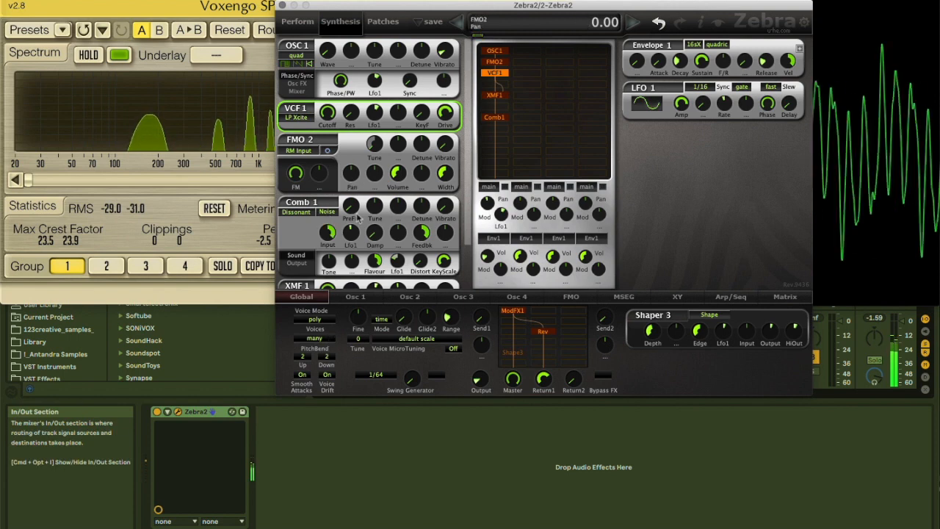
left_click_drag(356, 202, 357, 132)
left_click_drag(443, 207, 443, 144)
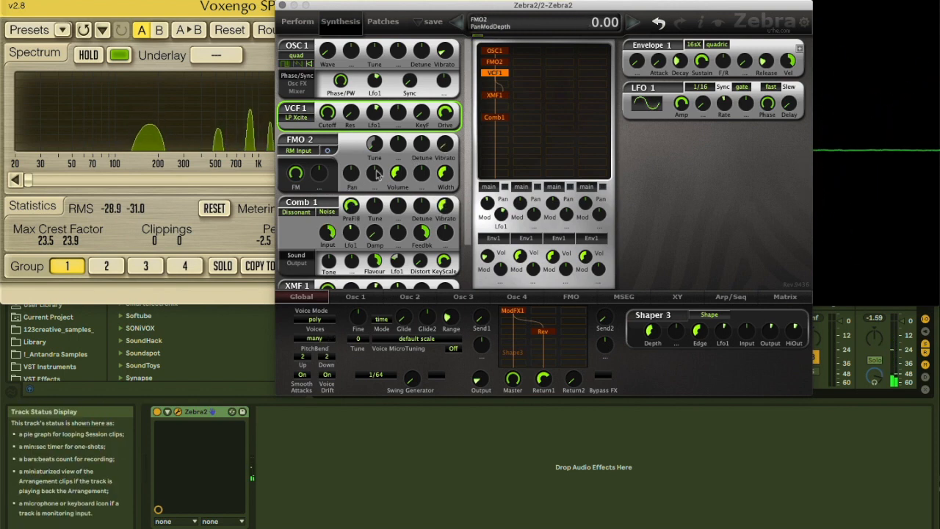
Modulate FMO 2's Tune with Lfo1 at a raised positive depth and increase LFO 1's Rate
left_click(398, 146)
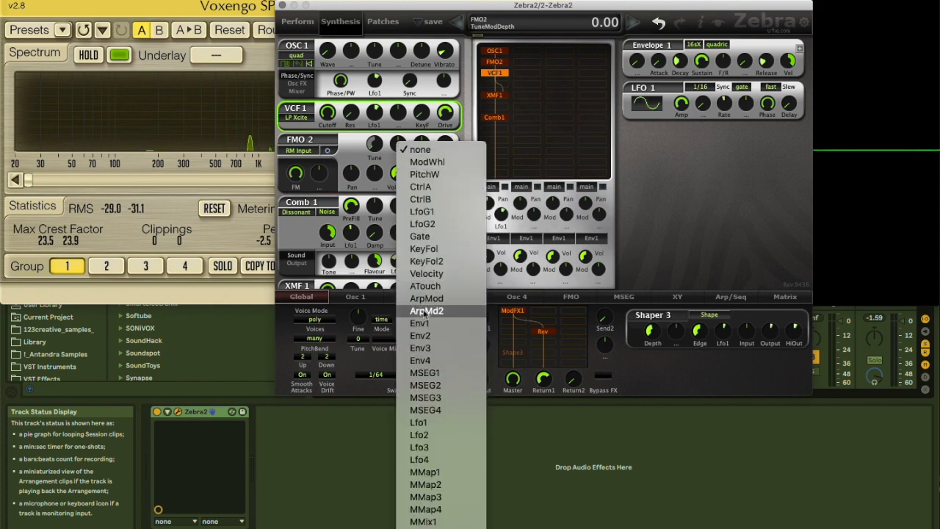
left_click(422, 424)
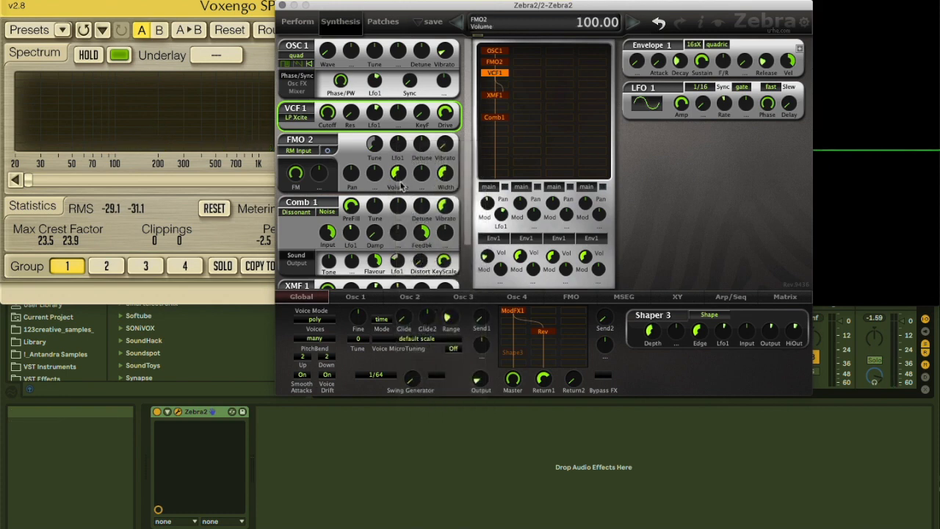
left_click_drag(397, 145, 397, 110)
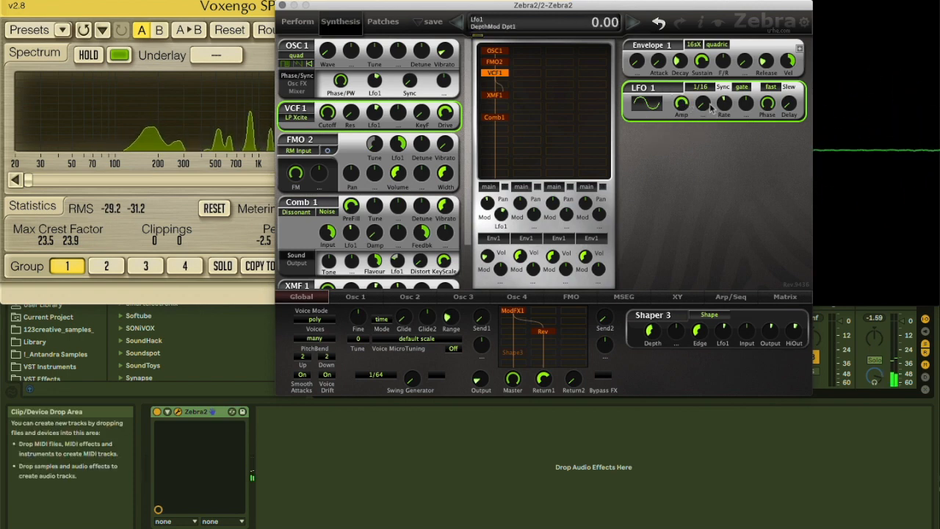
left_click_drag(724, 104, 700, 86)
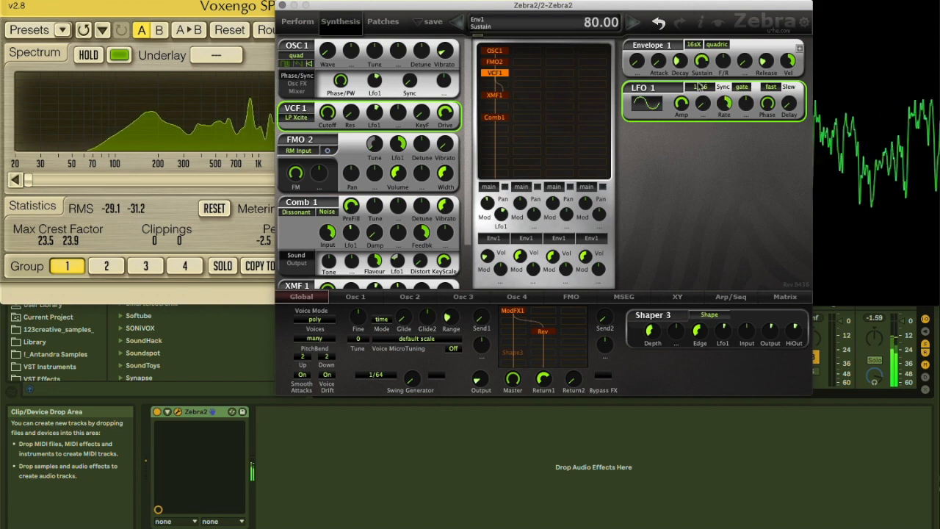
Set LFO 1's sync to 1/2 dot and sweep VCF 1's Cutoff down to 0 and back up
left_click(700, 87)
left_click(737, 205)
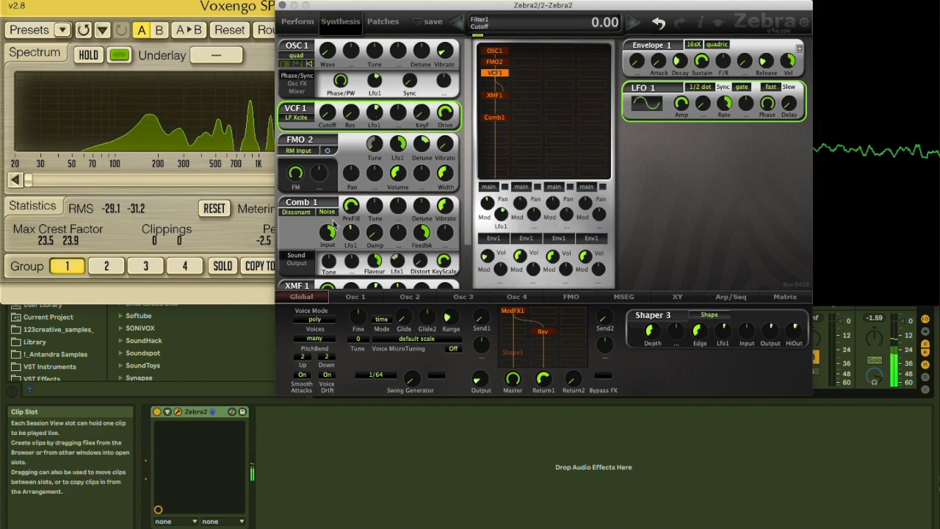
left_click_drag(327, 156, 324, 111)
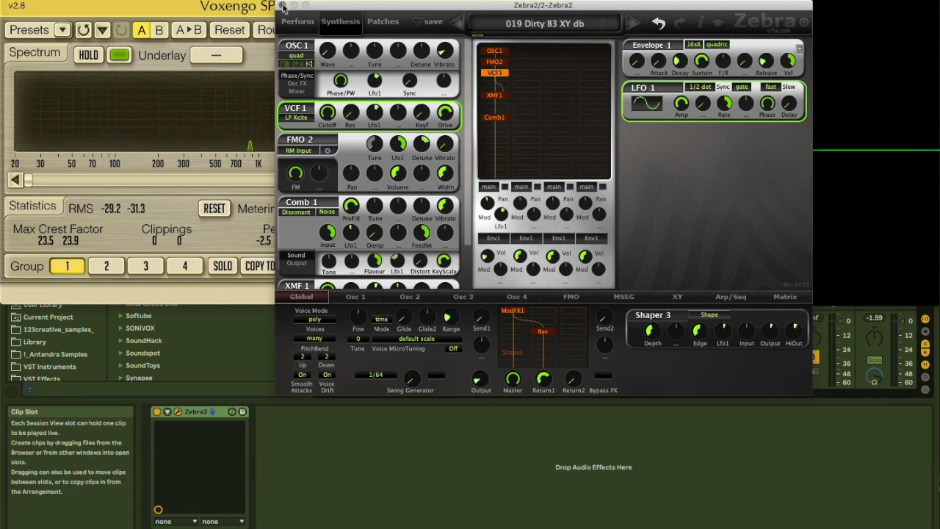
Close the Zebra2 window, select the BeatZille track and open its plug-in window
left_click(282, 6)
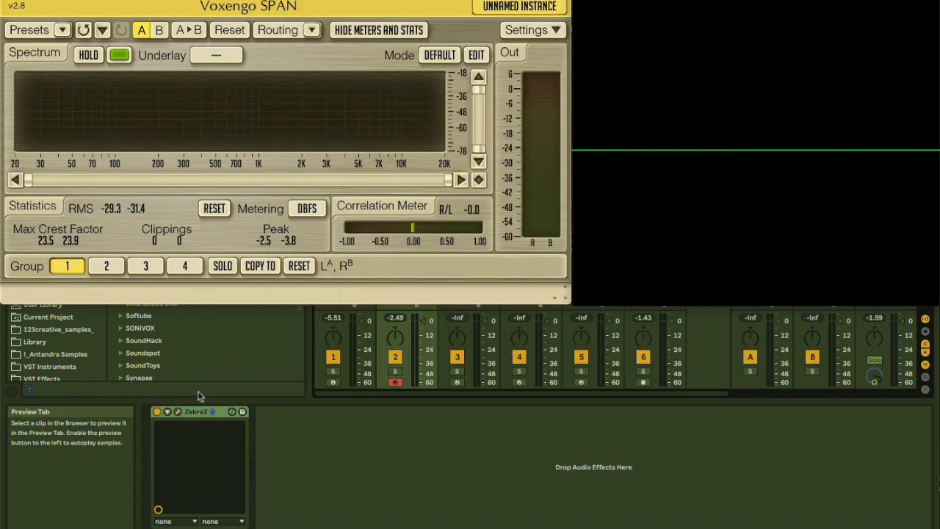
key("super+alt+p")
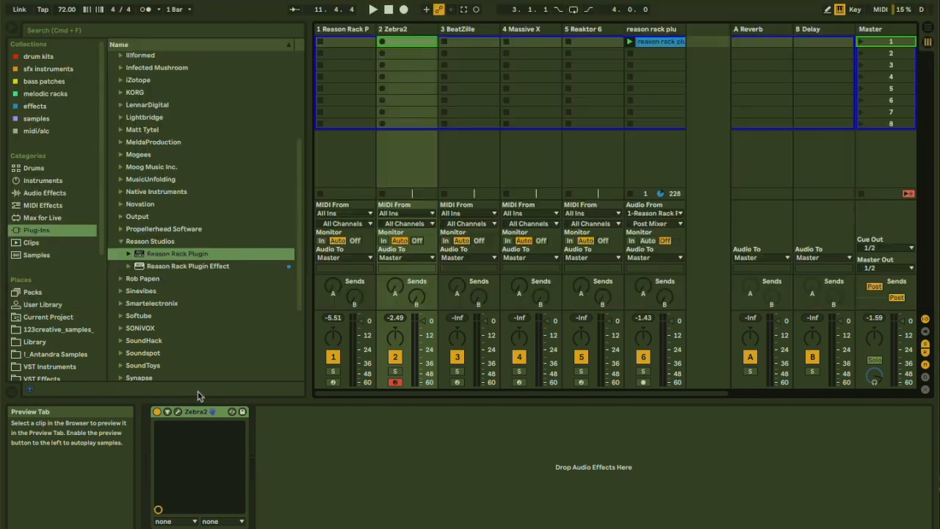
left_click(459, 30)
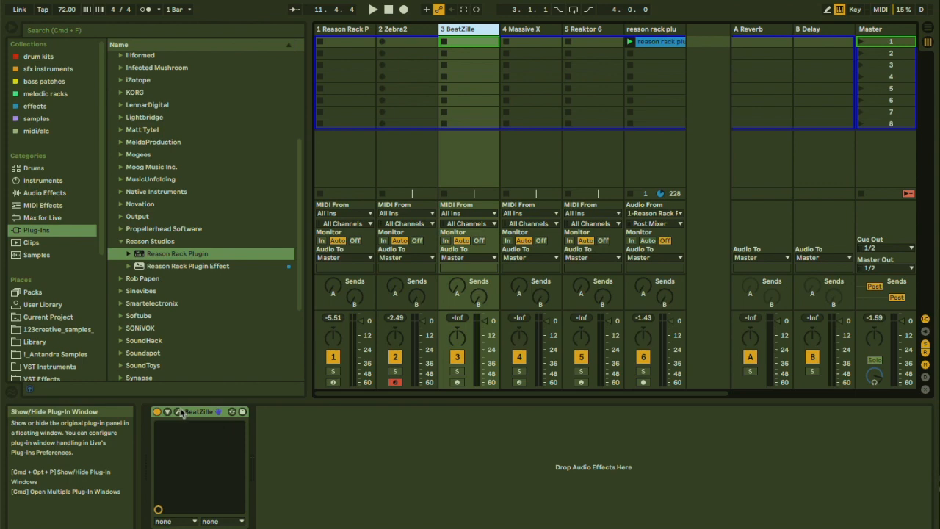
left_click(254, 413)
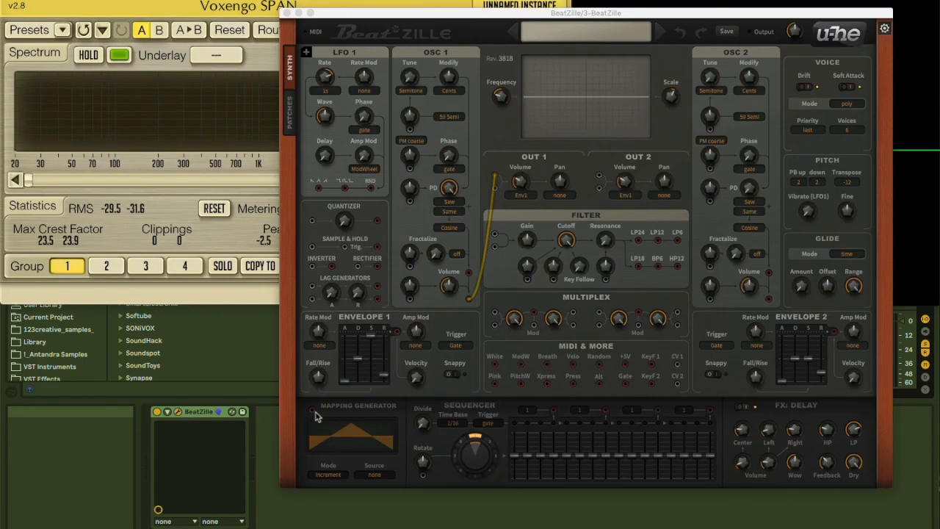
Try the Psy Bass Echo preset and load the -- INIT -- patch from the local 00 User folder in its place
left_click(568, 28)
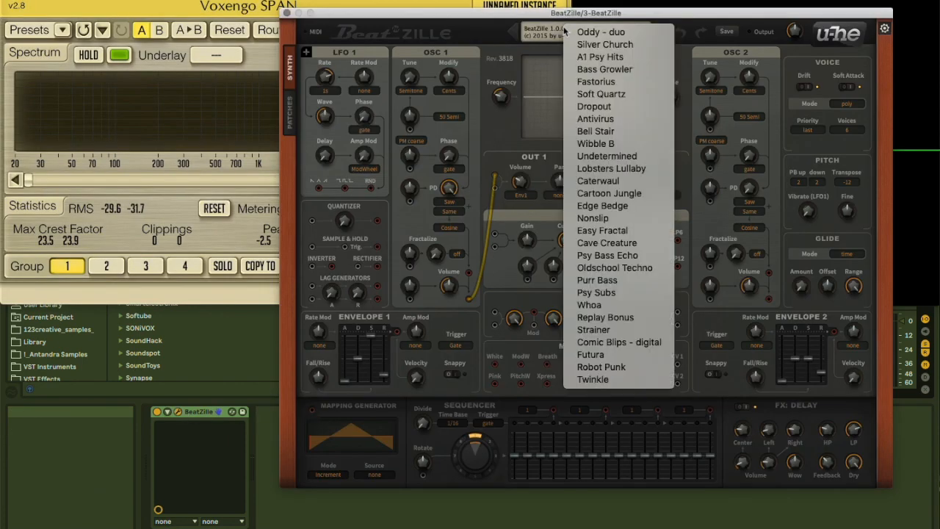
left_click(596, 256)
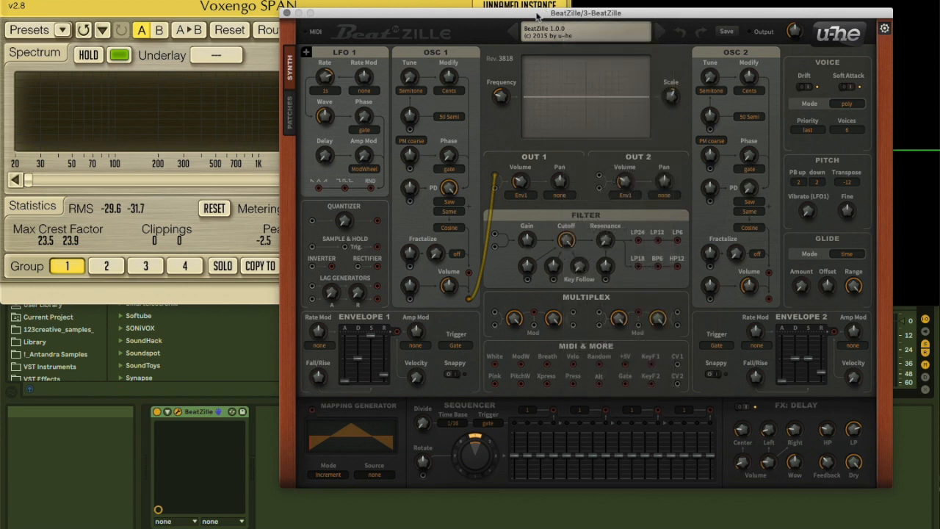
left_click(291, 109)
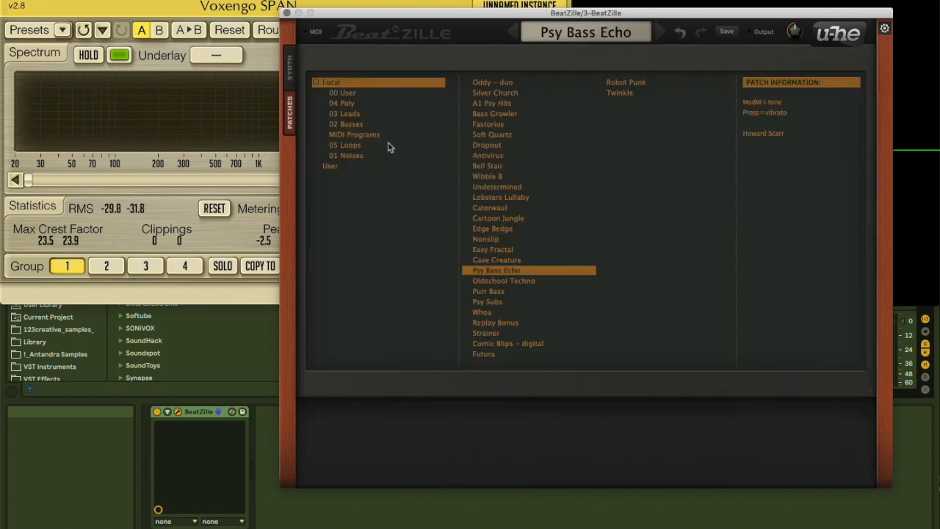
left_click(353, 124)
left_click(343, 94)
left_click(344, 114)
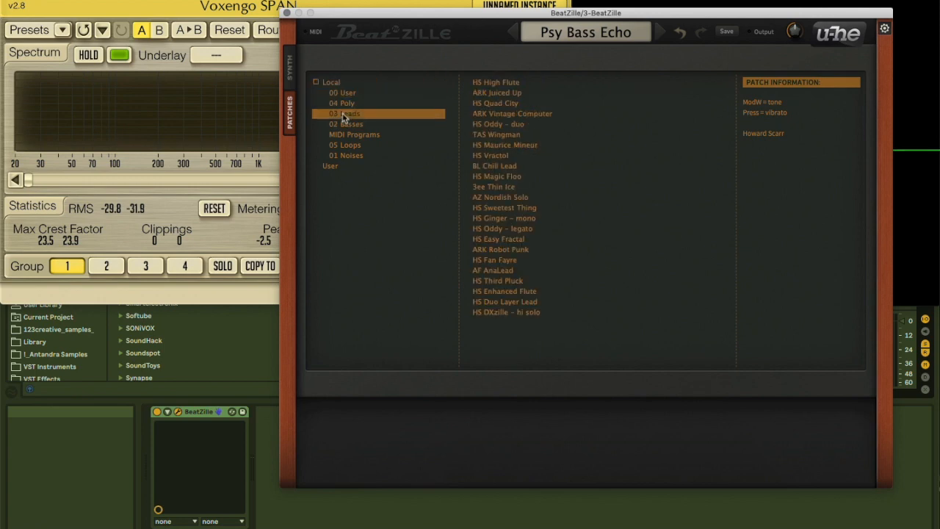
left_click(350, 94)
left_click(490, 145)
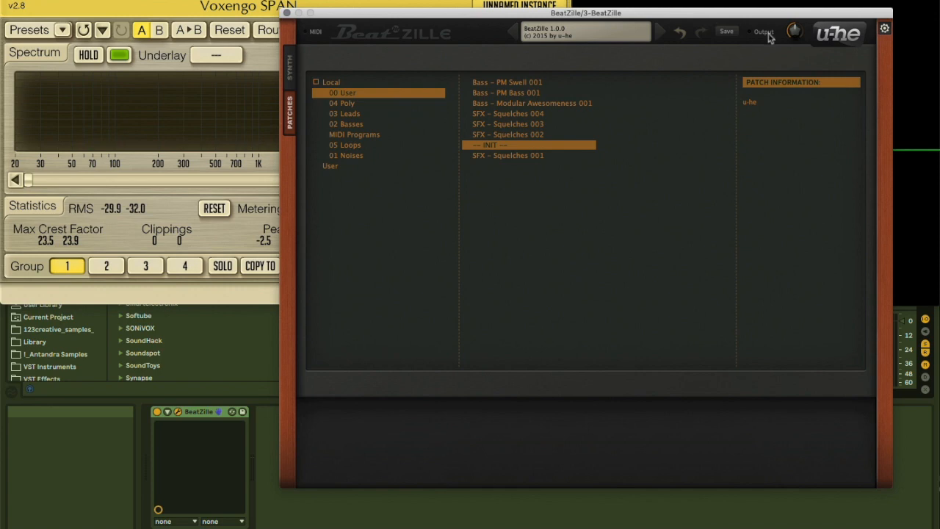
left_click(291, 66)
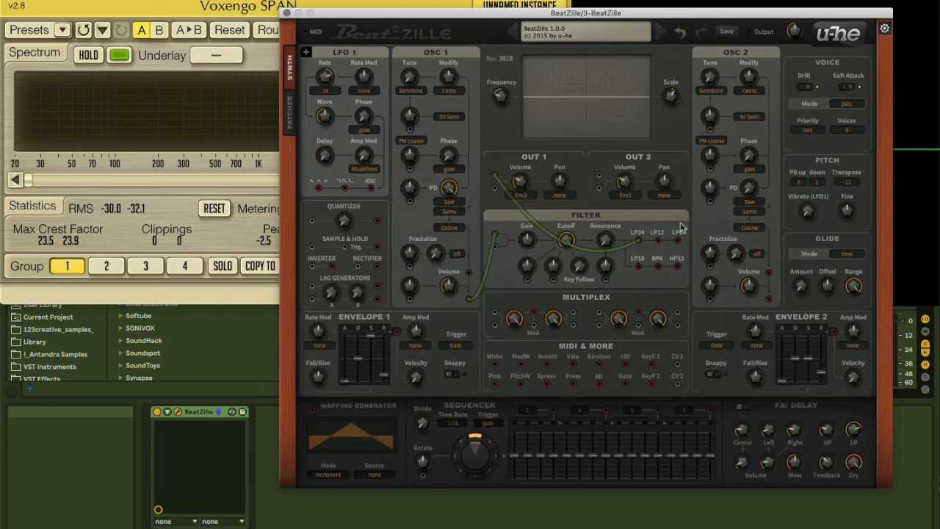
Move the BeatZille window aside, arm track 3 for recording and bring the window back
left_click_drag(505, 192, 497, 222)
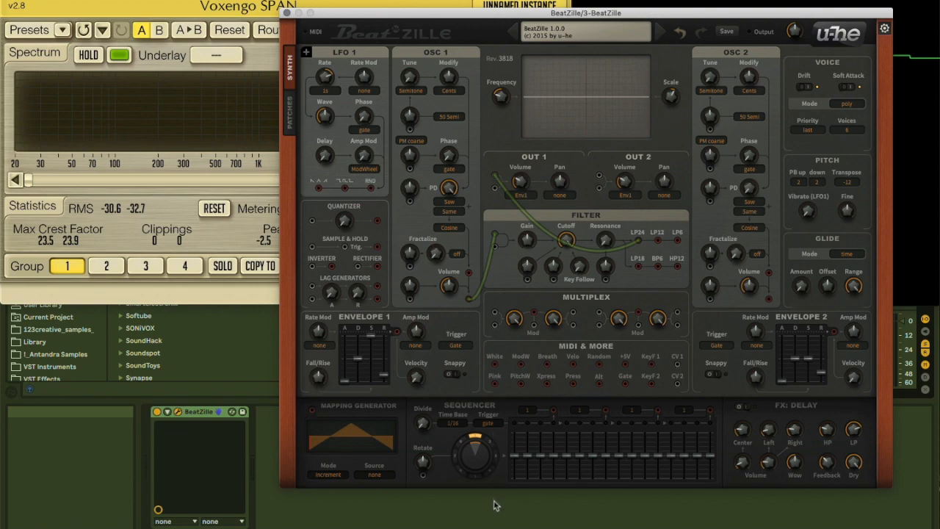
left_click_drag(568, 18, 316, 514)
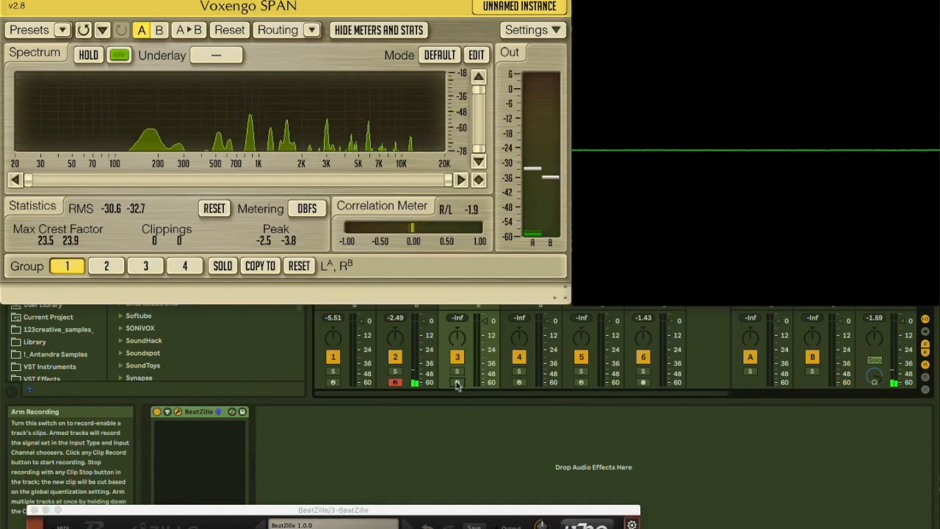
left_click_drag(441, 506, 526, 54)
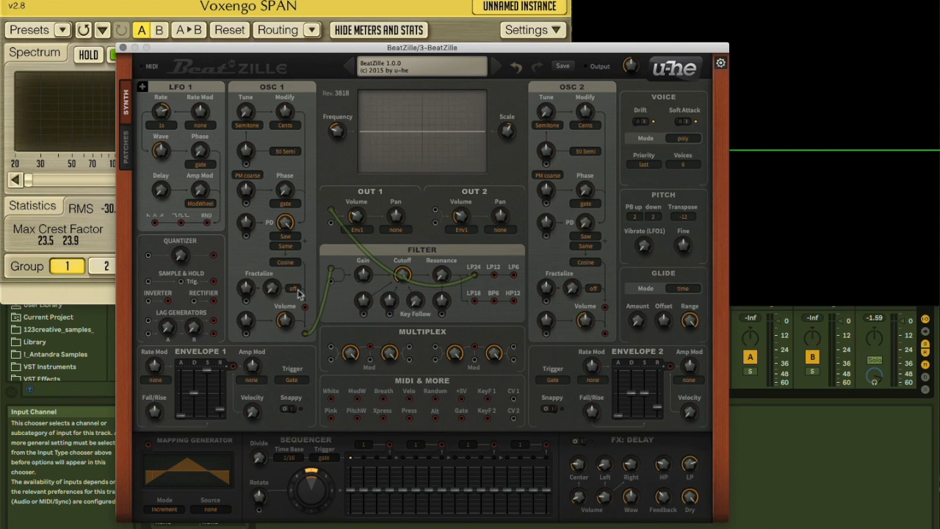
Patch LFO 1's triangle output to OSC 1's tune modulation at depth 50 and set LFO 1's Rate to -2
left_click_drag(156, 225, 251, 6)
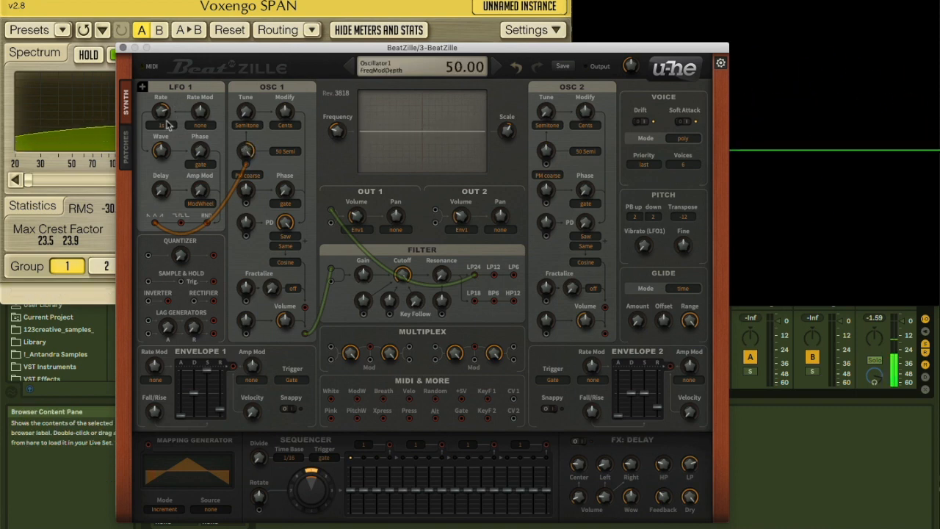
left_click_drag(163, 116, 160, 151)
left_click_drag(194, 49, 145, 212)
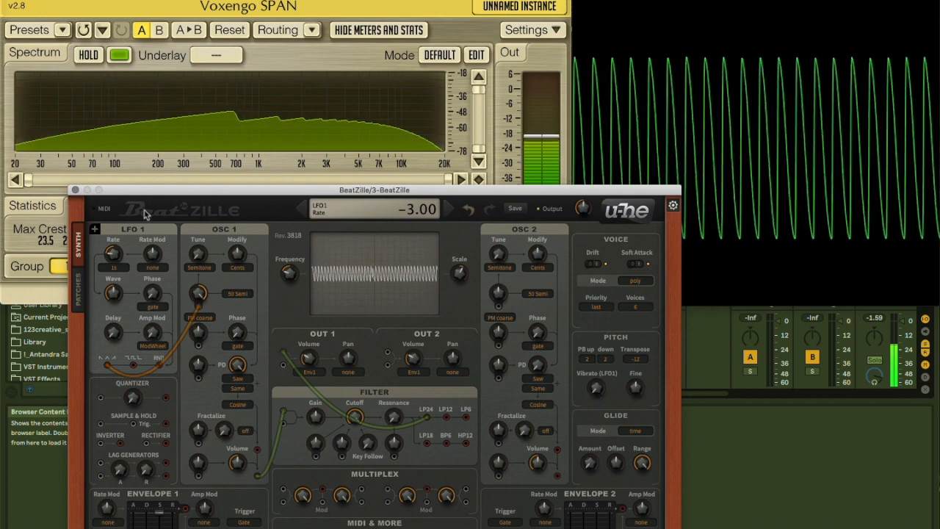
left_click_drag(119, 258, 119, 278)
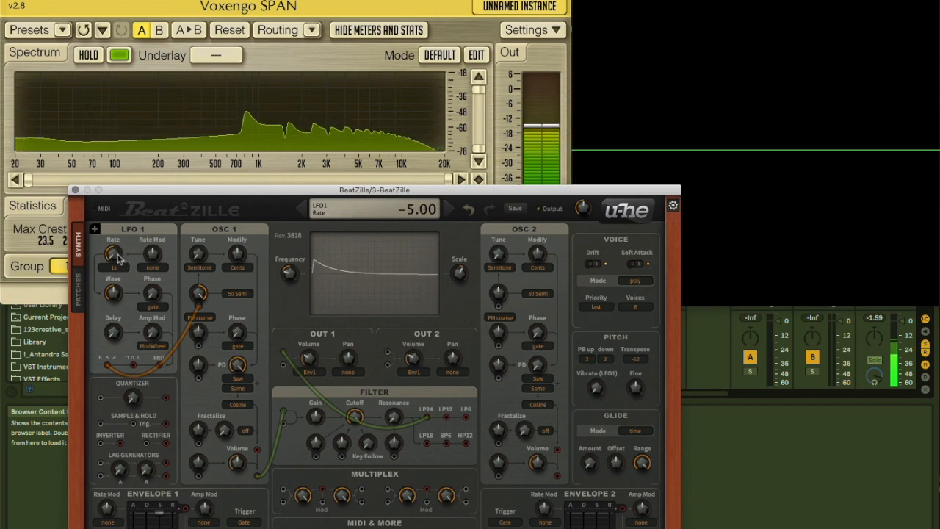
left_click_drag(118, 257, 91, 241)
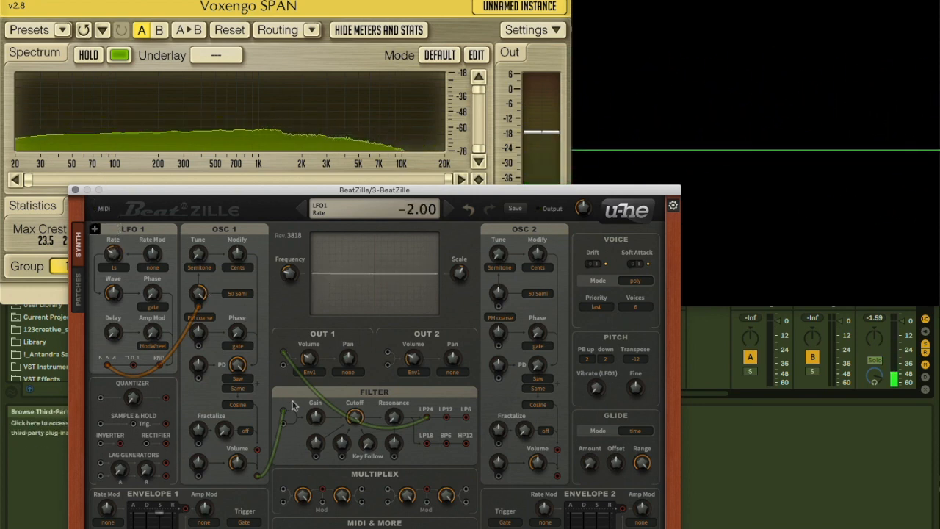
Raise LFO 1's Rate, set its Wave symmetry to 100 and adjust its Phase in single mode
left_click_drag(196, 195, 156, 135)
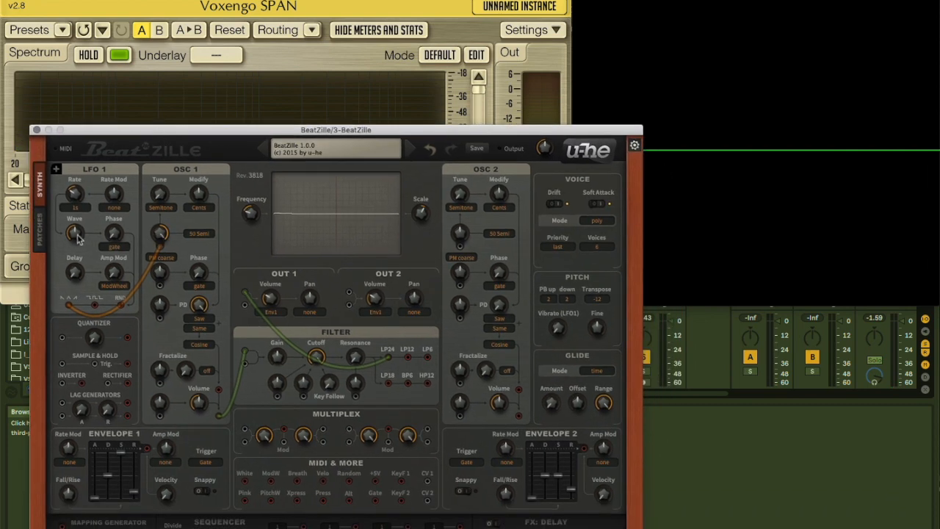
left_click_drag(77, 262, 71, 120)
left_click_drag(71, 233, 71, 166)
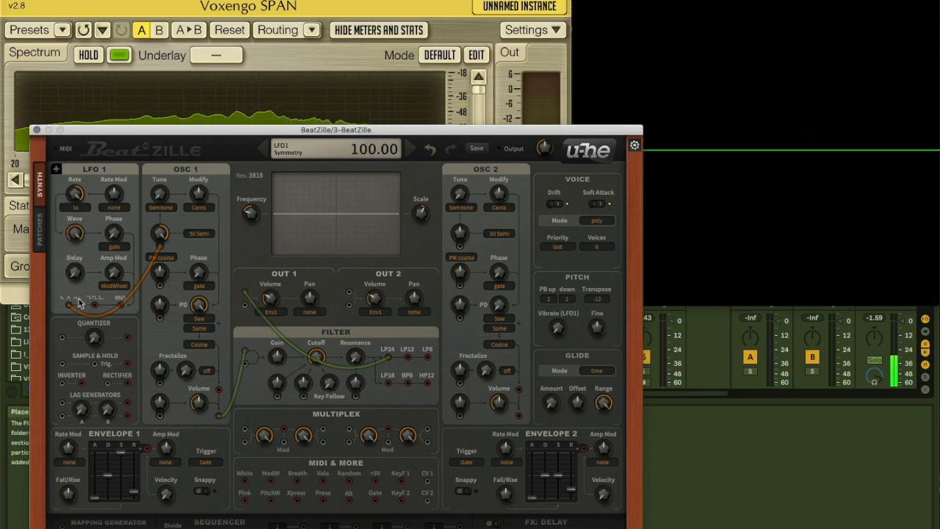
left_click(114, 247)
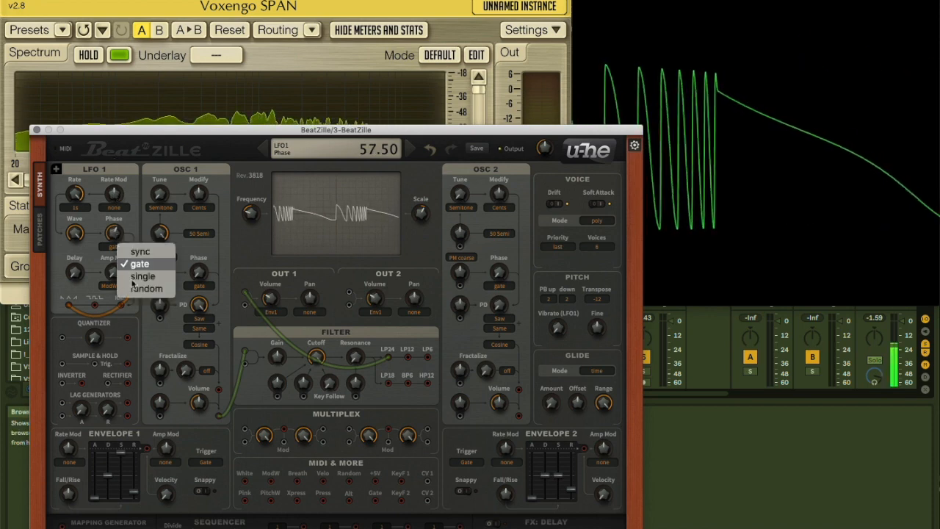
left_click(144, 275)
mouse_move(115, 234)
left_mouse_down()
mouse_move(114, 208)
mouse_move(103, 273)
mouse_move(105, 245)
left_mouse_up()
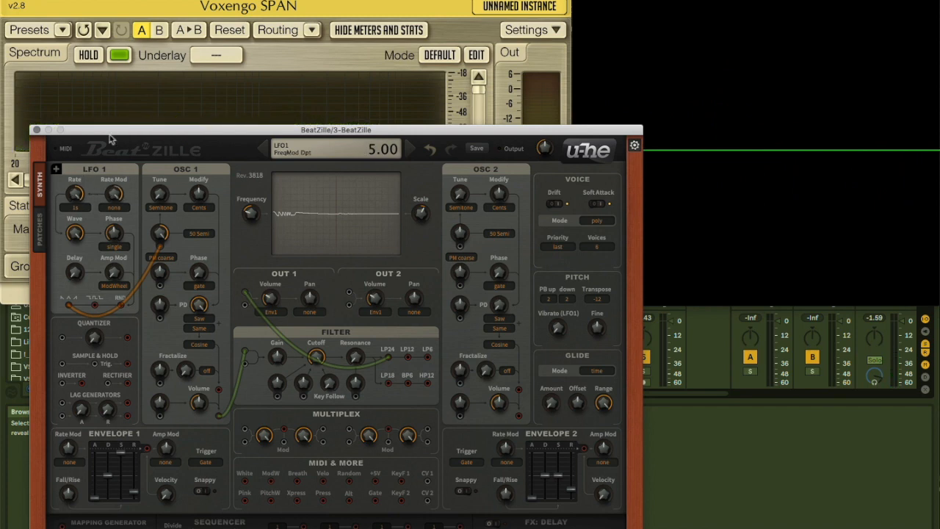
Modulate LFO 1's Rate with LFO Triangle at a depth of 5
left_click_drag(119, 201, 98, 133)
left_click(115, 208)
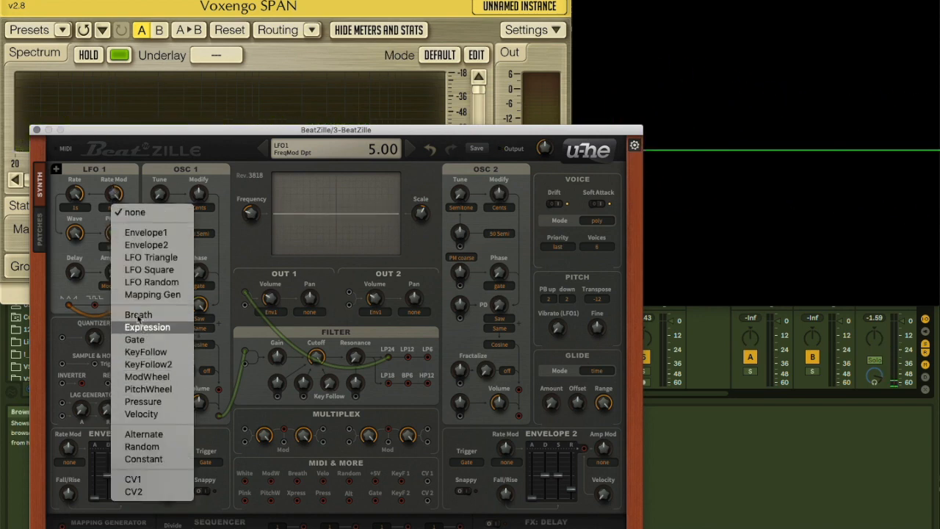
left_click(144, 258)
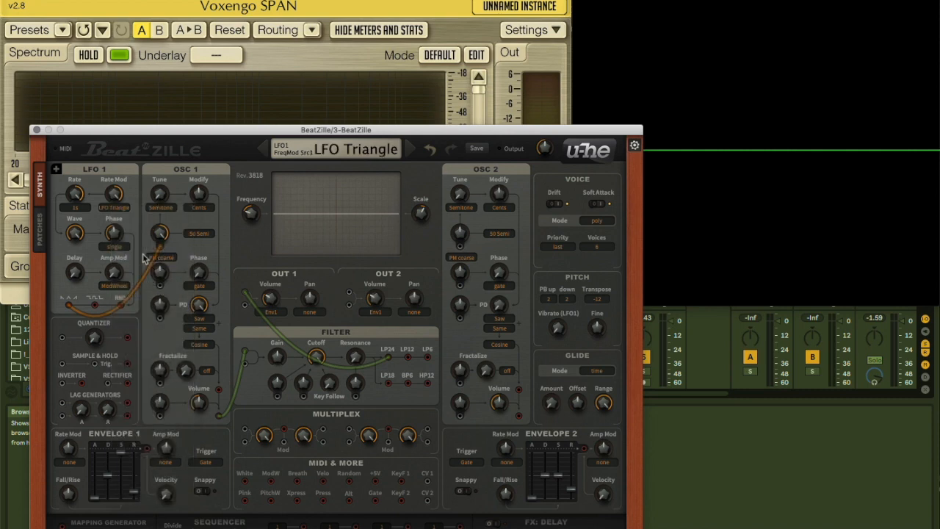
left_click_drag(116, 182, 115, 158)
Lower LFO 1's Rate and Wave, raise its Phase and Delay, and feed OSC 1's tune modulation from the random output
left_click_drag(76, 194, 73, 317)
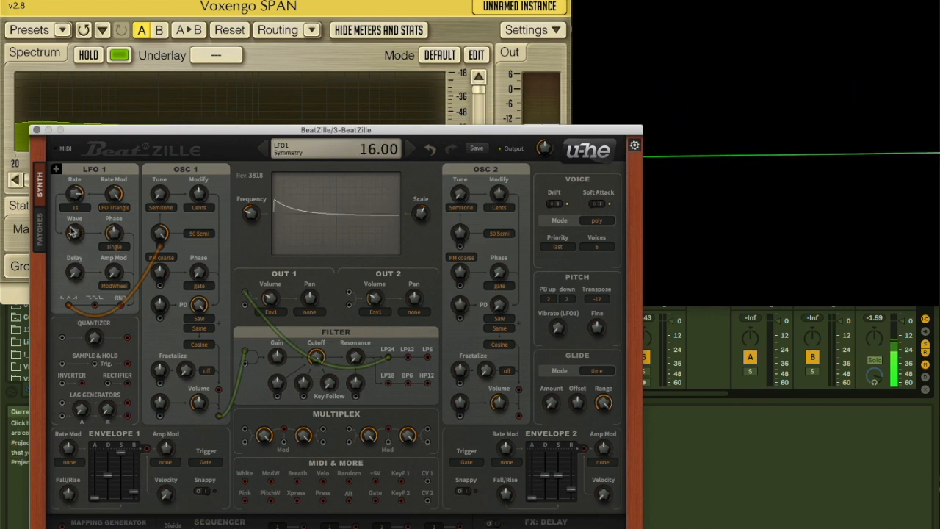
left_click_drag(113, 235, 113, 183)
left_click_drag(77, 280, 76, 257)
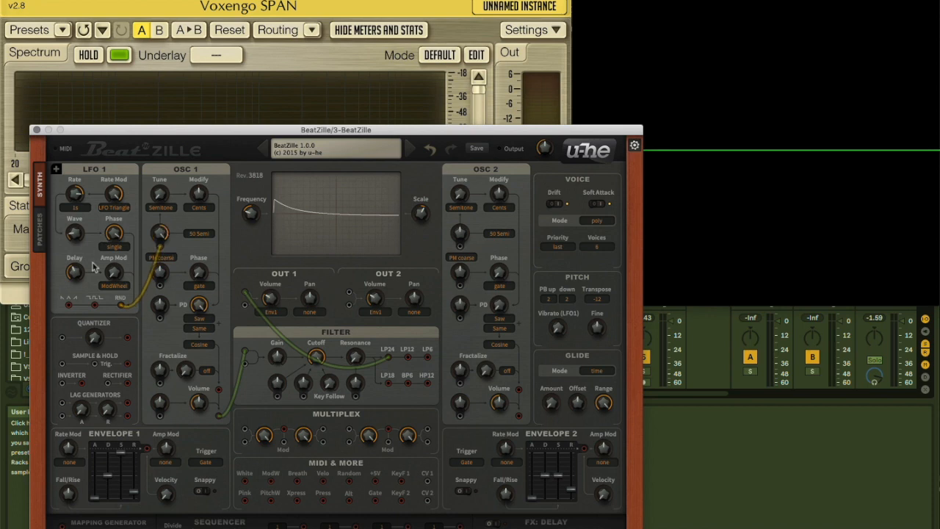
left_click_drag(75, 281, 77, 212)
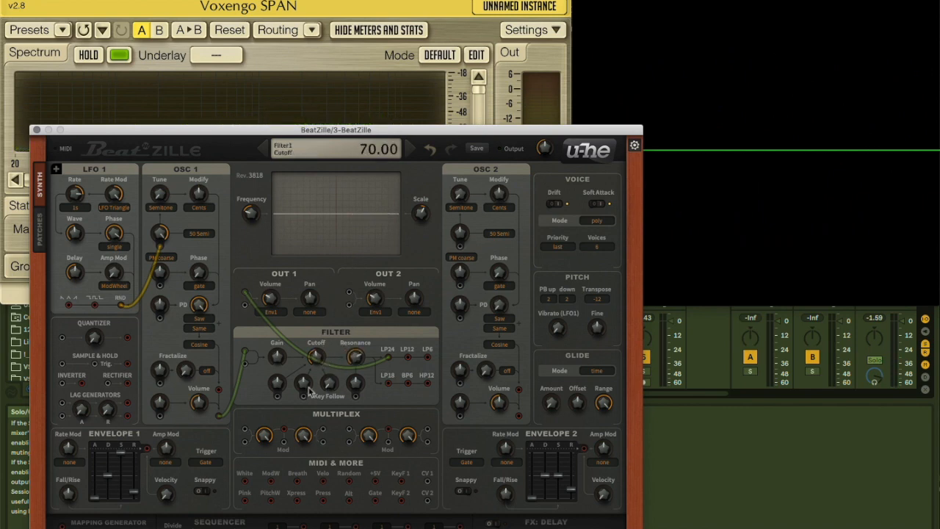
Patch LFO 1's square output to the filter's second cutoff modulation, feed Out 1 from BP6 and set Cutoff to 89
left_click_drag(156, 305, 94, 310)
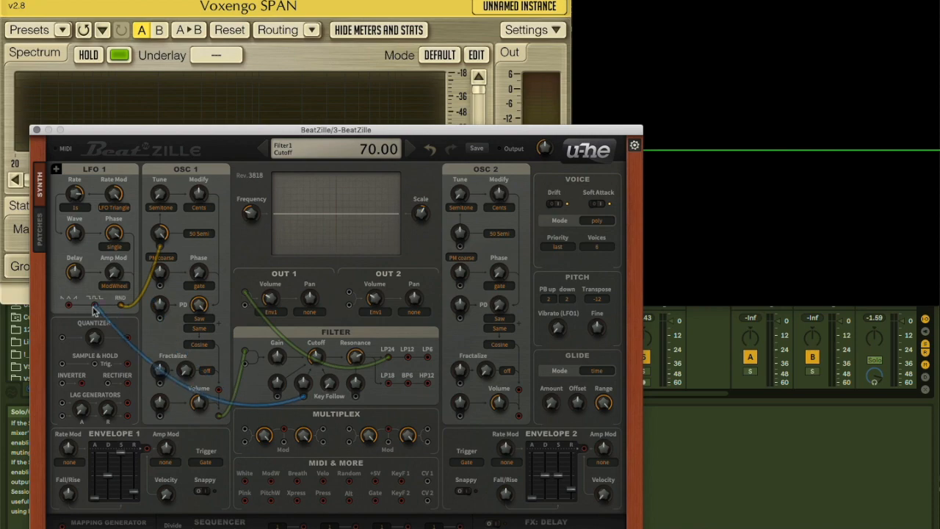
left_click_drag(316, 358, 350, 398)
left_click_drag(356, 361, 306, 368)
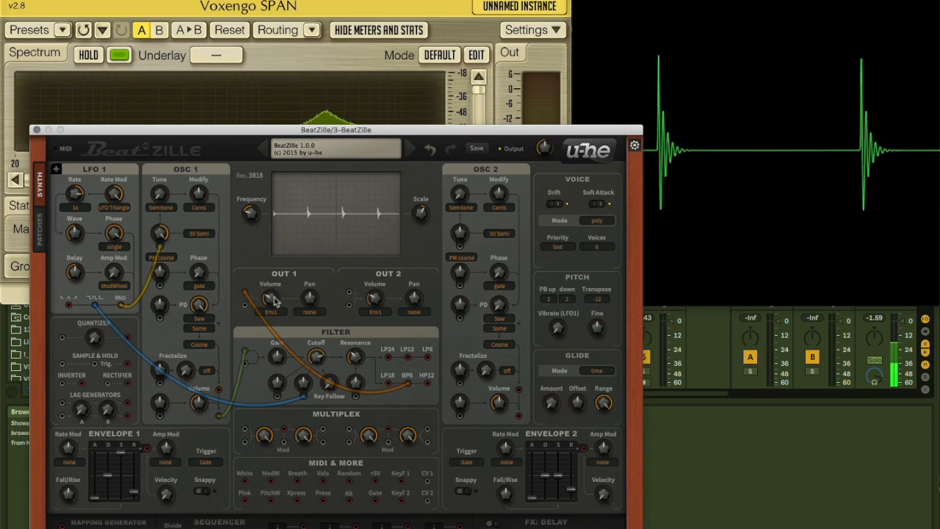
left_click_drag(317, 359, 198, 323)
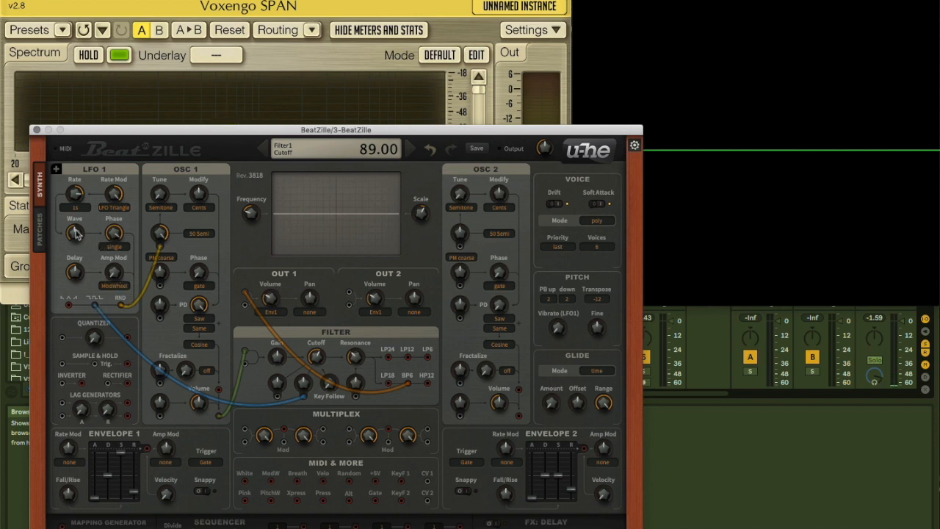
Patch LFO 1's triangle output to the filter's first cutoff modulation at depth 122, set Cutoff to 56 and unplug the square output's cable
left_click_drag(276, 377, 284, 400)
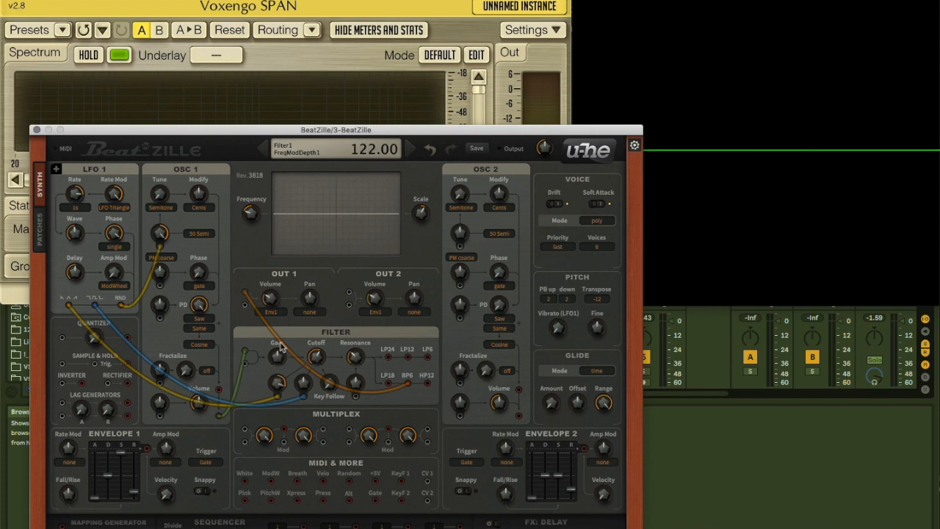
left_click_drag(306, 383, 308, 413)
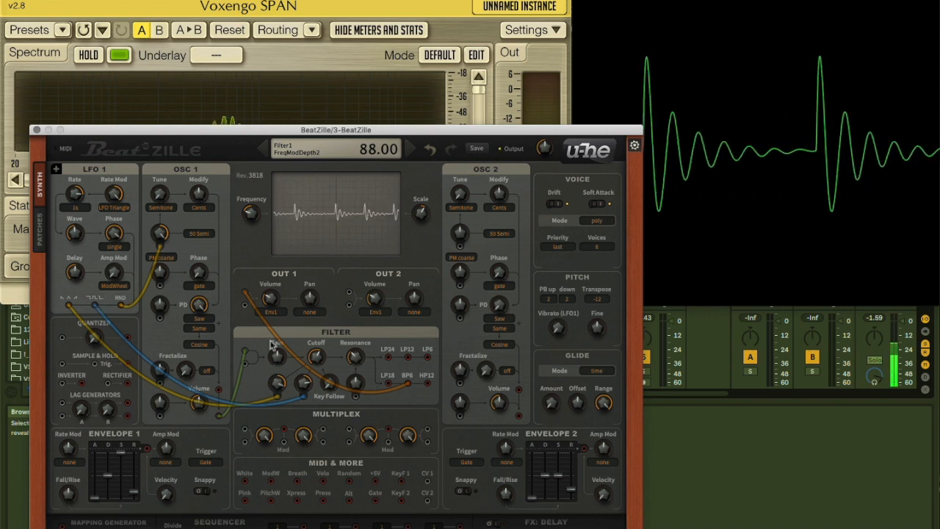
left_click_drag(317, 365, 320, 385)
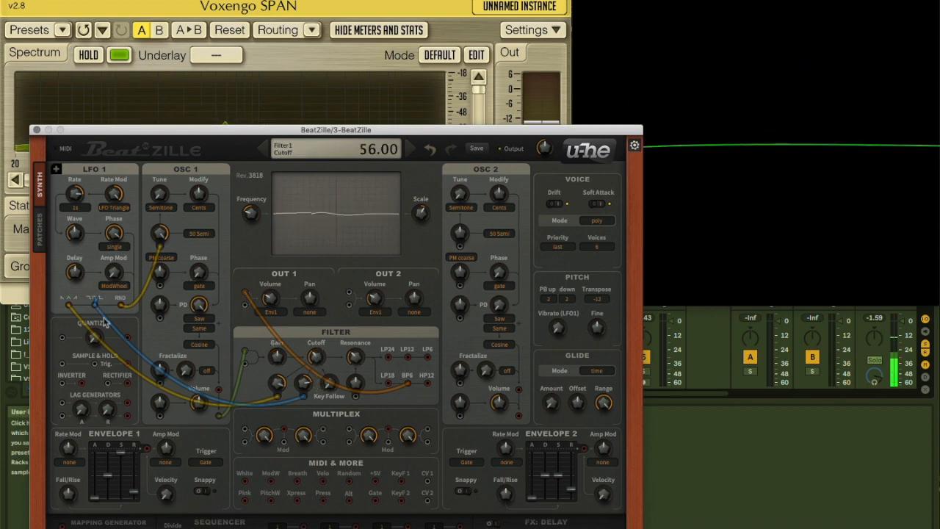
left_click_drag(303, 400, 334, 453)
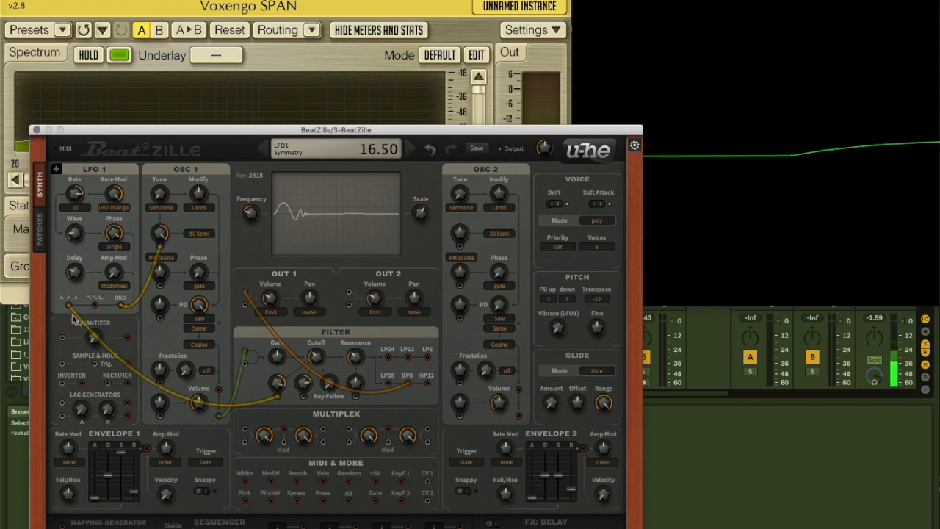
Set the filter's Cutoff to 46, adjust its first cutoff modulation depth, and set LFO 1's Rate to -1.30
left_click_drag(76, 195, 80, 193)
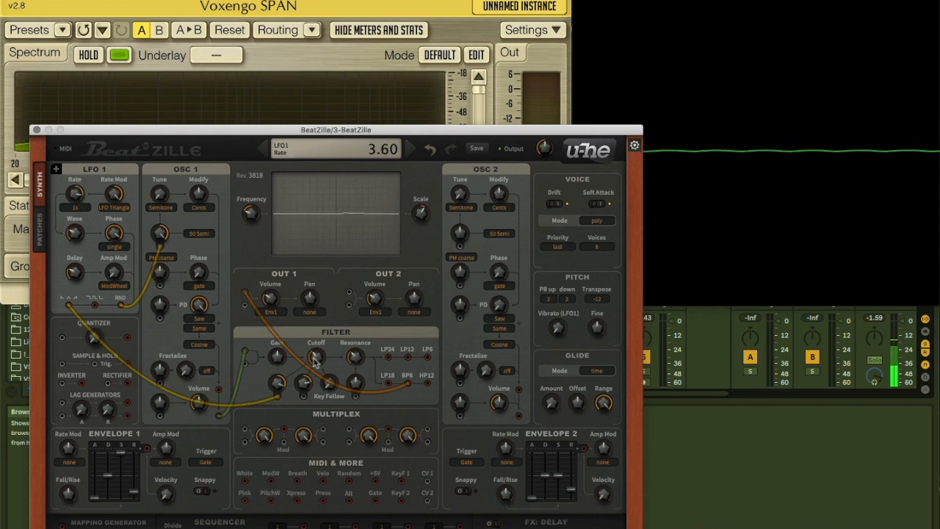
left_click_drag(316, 313, 309, 365)
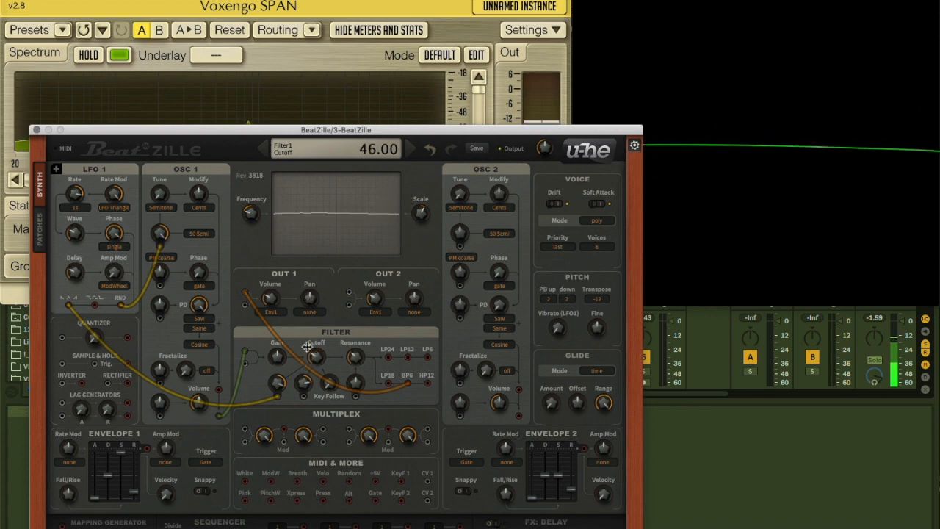
left_click_drag(279, 447, 276, 390)
left_click_drag(316, 357, 350, 371)
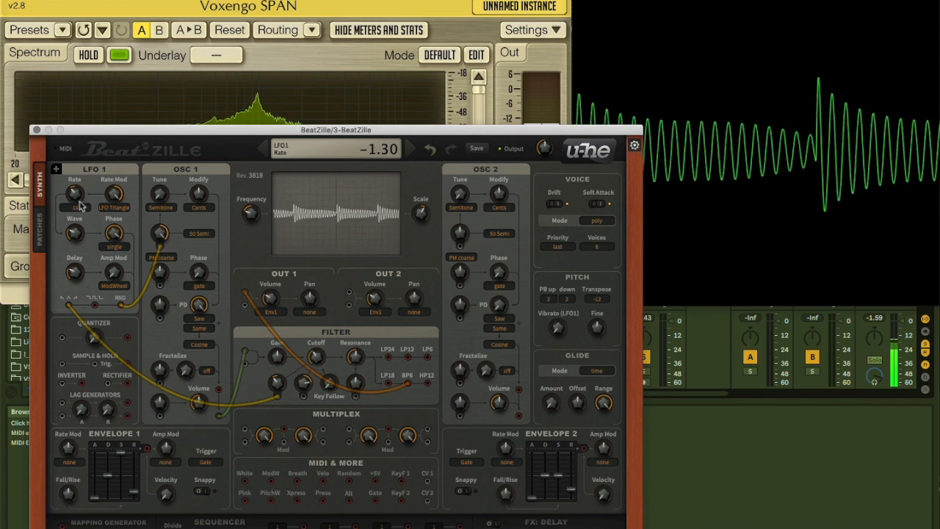
left_click_drag(365, 351, 345, 376)
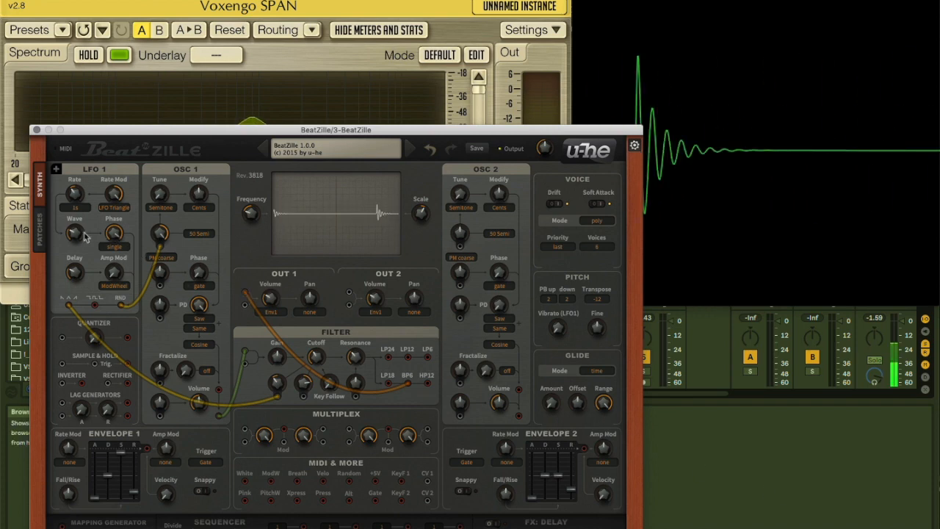
Set LFO 1's Wave symmetry to 40.50 and Out 1's Volume to 45
left_click_drag(73, 173, 226, 285)
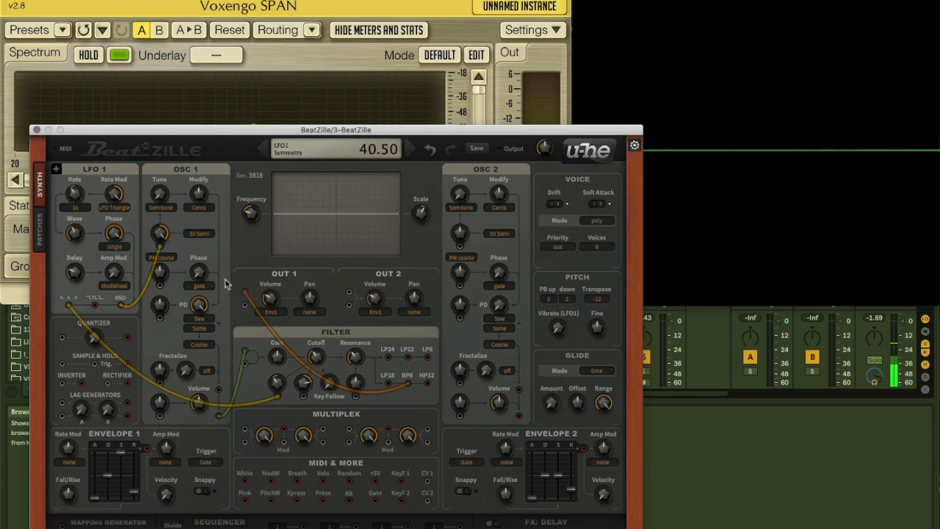
left_click_drag(75, 232, 76, 223)
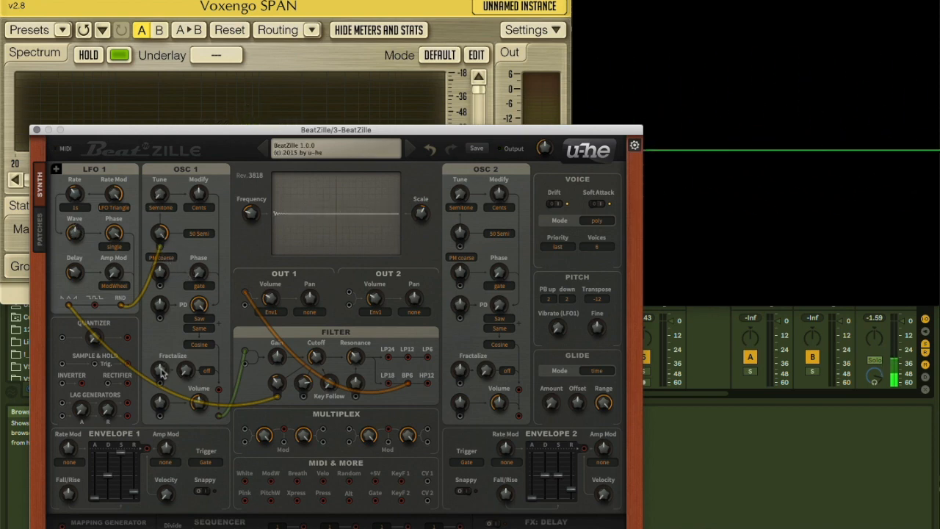
mouse_move(199, 196)
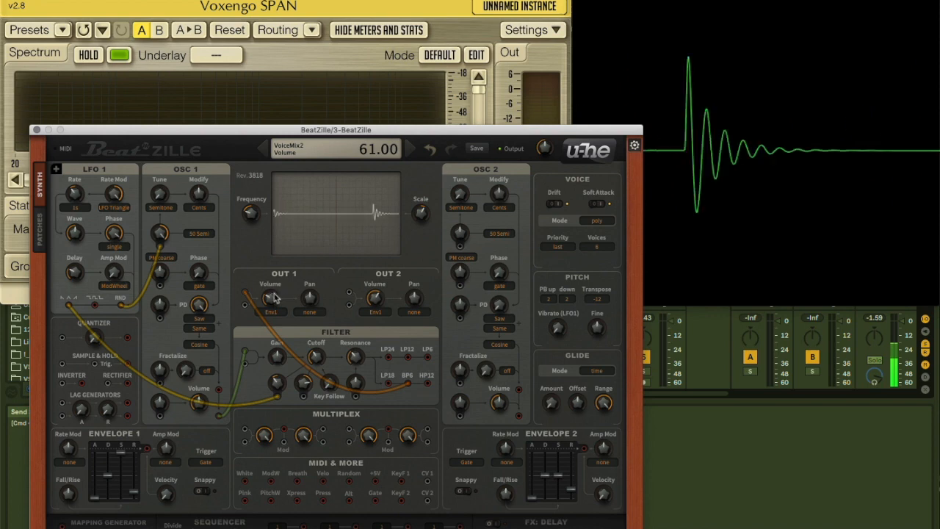
left_click_drag(269, 297, 270, 306)
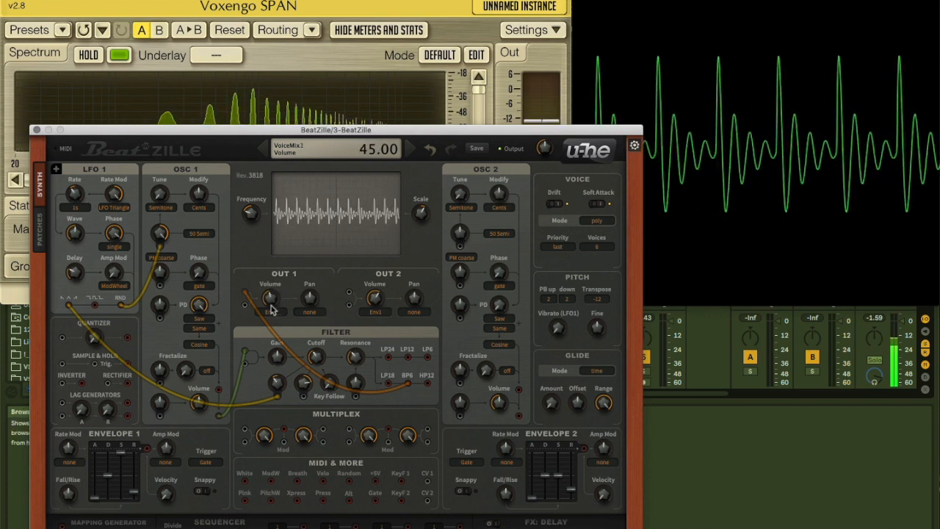
Set the filter's Cutoff to 114 and LFO 1's Rate Mod depth to 1.90, and readjust LFO 1's Rate
left_click_drag(318, 357, 280, 453)
left_click_drag(317, 330, 317, 343)
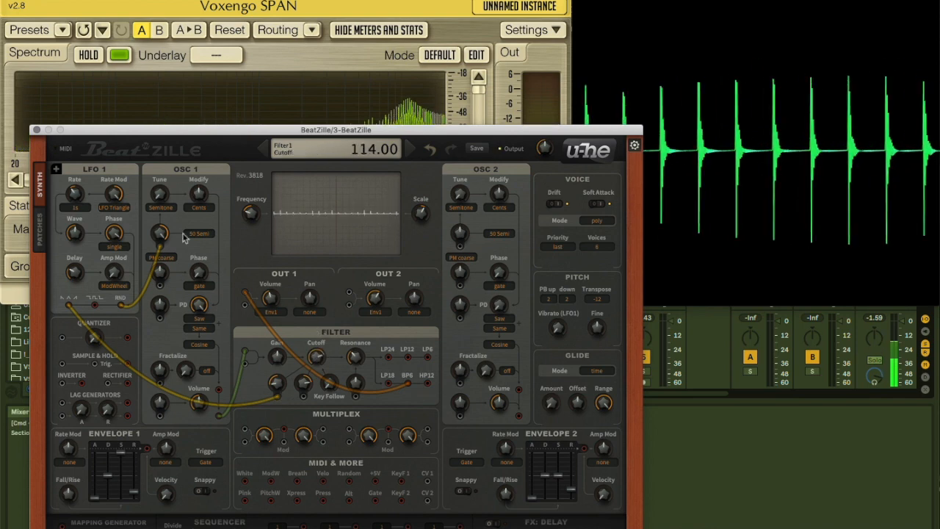
left_click_drag(114, 194, 117, 247)
left_click_drag(113, 195, 113, 166)
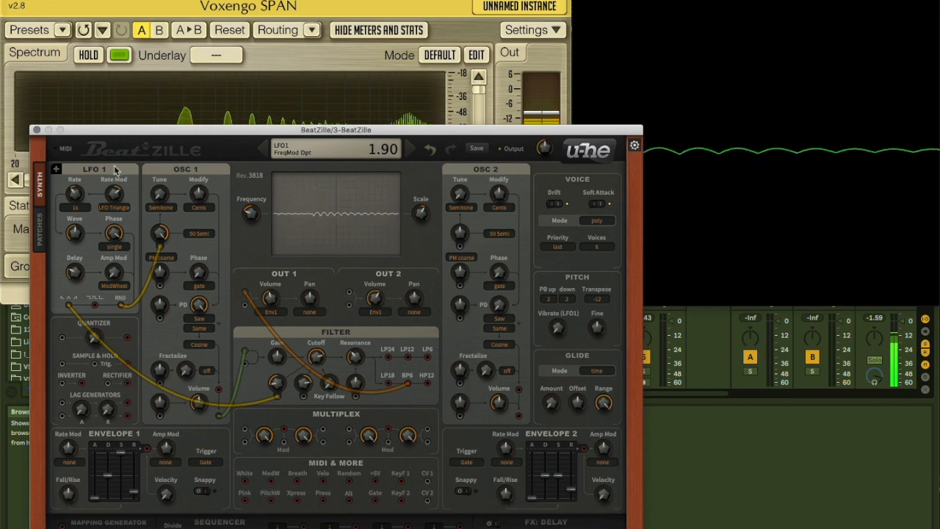
left_click_drag(75, 195, 77, 223)
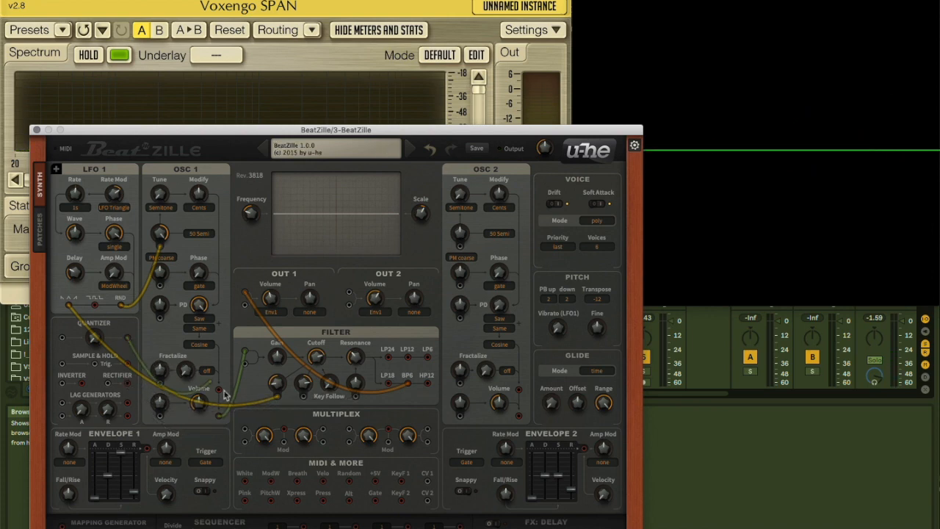
Feed LFO 1's square output through the Quantizer at 32 into the filter's second cutoff modulation, raise OSC 1's Tune and set Rate Mod to 0.80
left_click_drag(307, 457, 306, 400)
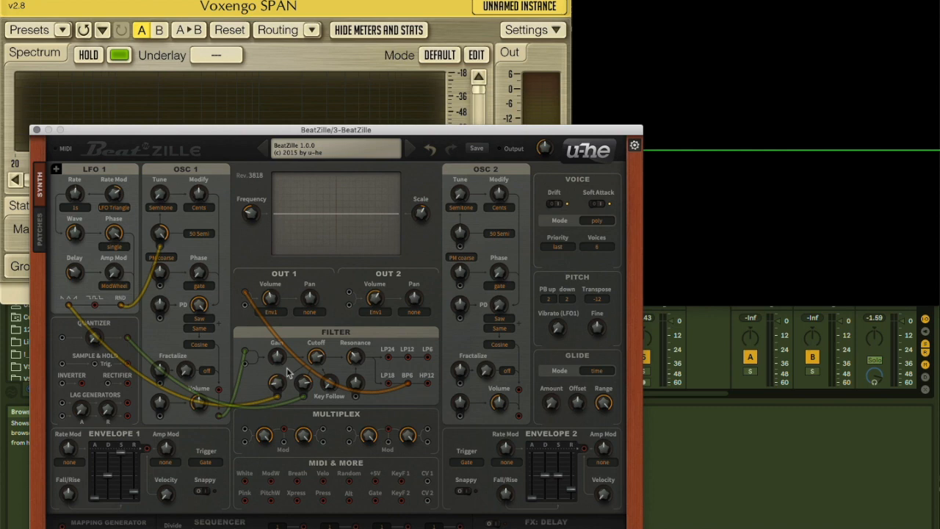
left_click_drag(91, 342, 94, 320)
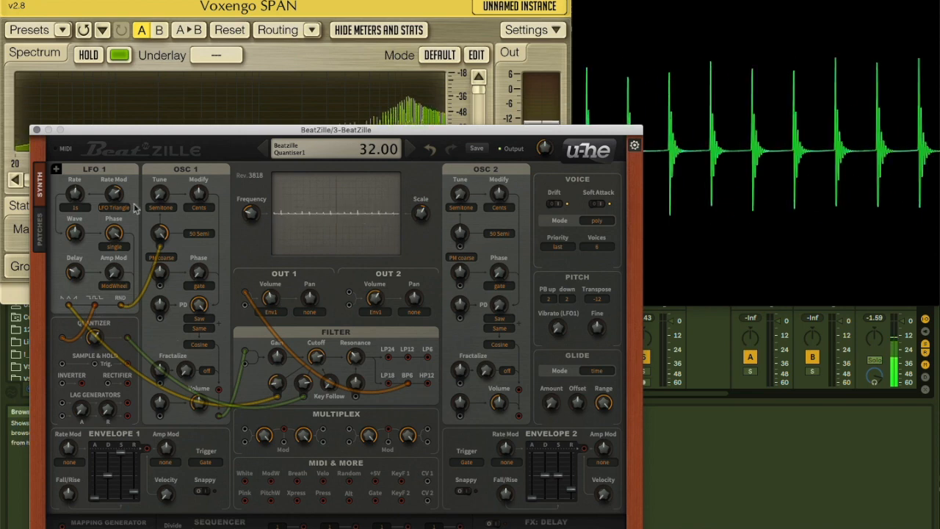
left_click_drag(159, 193, 159, 135)
left_click_drag(114, 193, 116, 154)
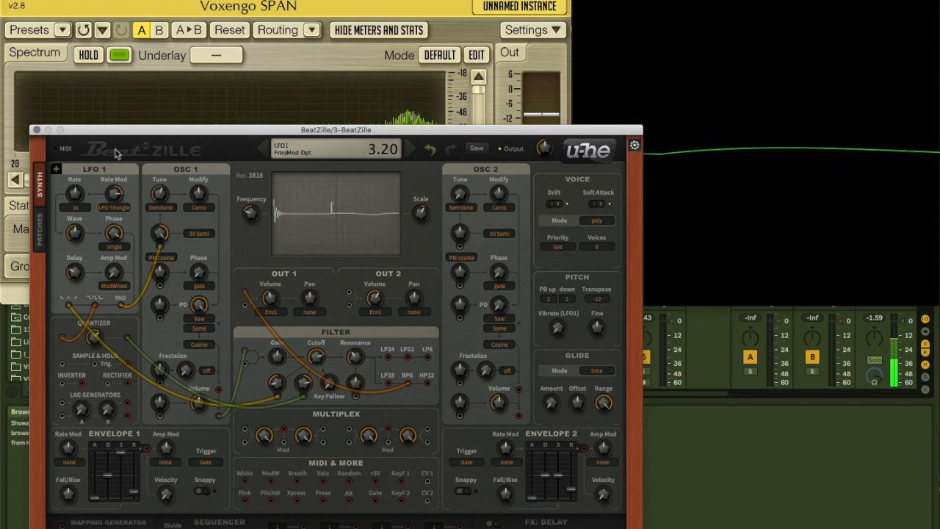
Patch the filter's LP24 output into the Multiplex's first input and link two of the Multiplex sockets with another cable
left_click_drag(388, 358, 389, 437)
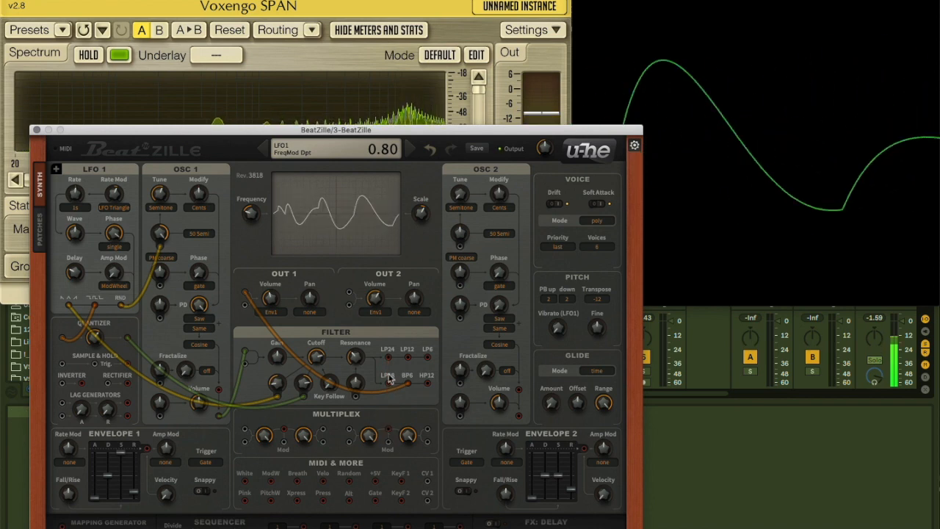
left_click_drag(388, 358, 244, 433)
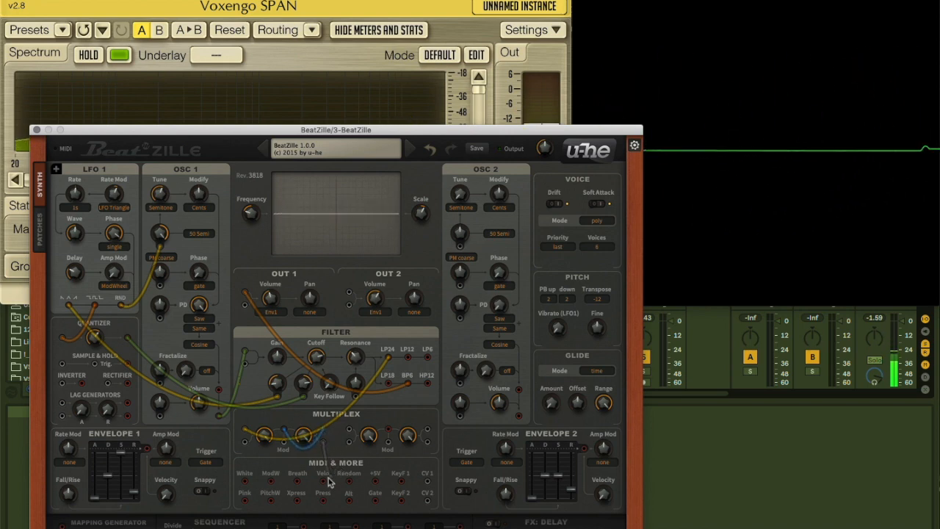
left_click_drag(546, 373, 458, 274)
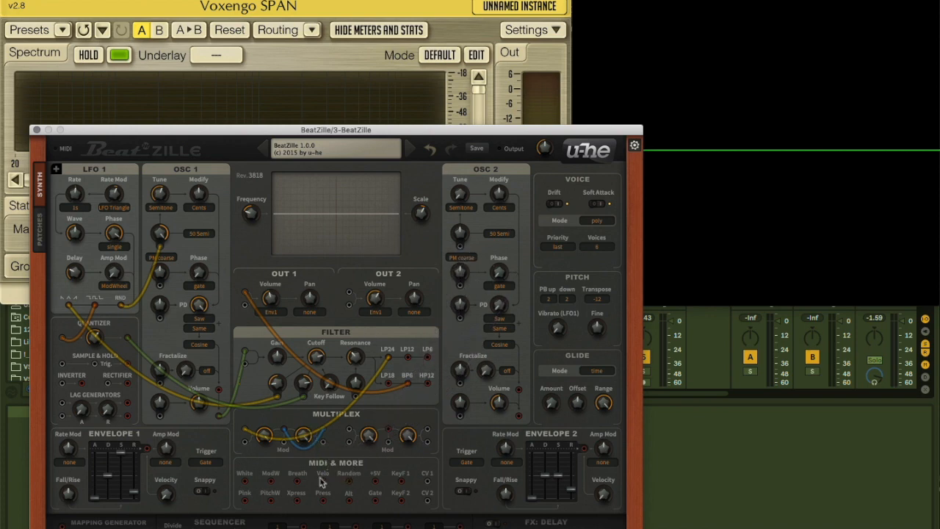
Patch velocity to OSC 1's PM modulation, adjust its depth, and patch pink noise to the PD modulation at depth 100
left_click_drag(242, 322, 161, 290)
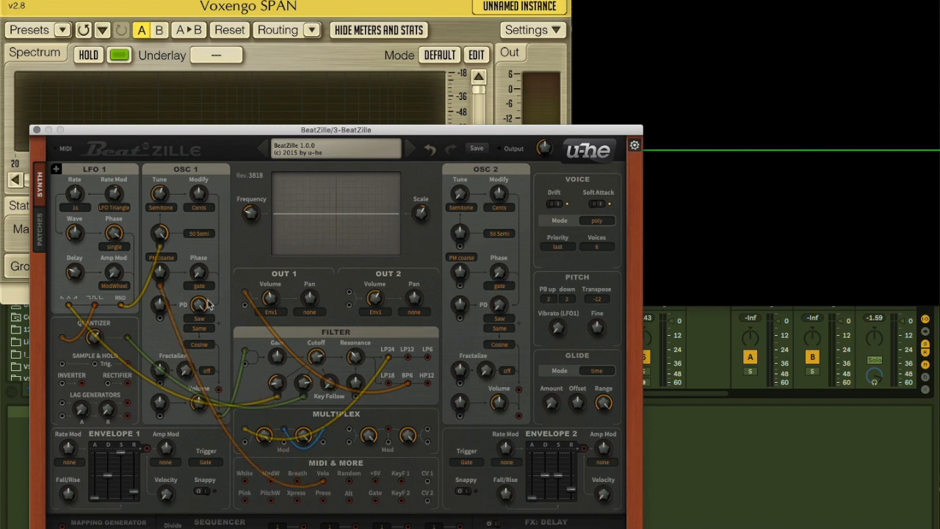
left_click_drag(162, 275, 164, 285)
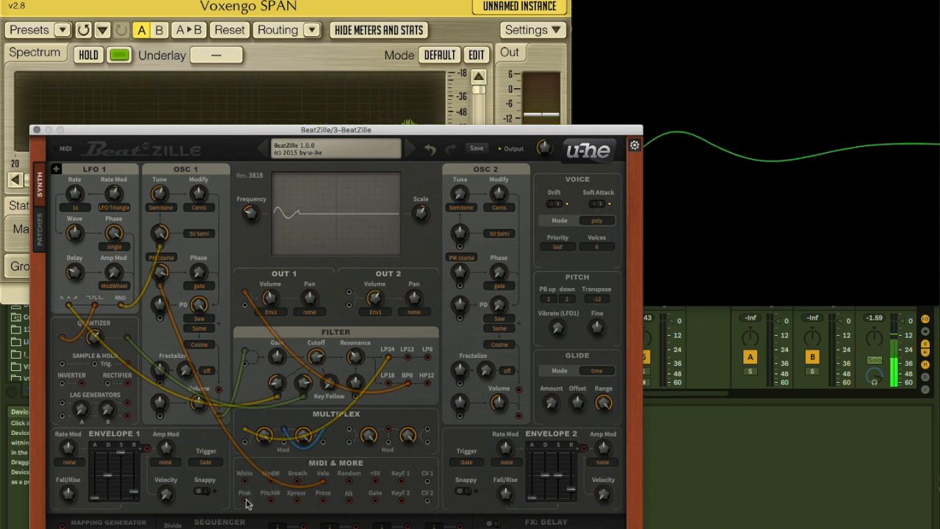
left_click_drag(231, 395, 165, 291)
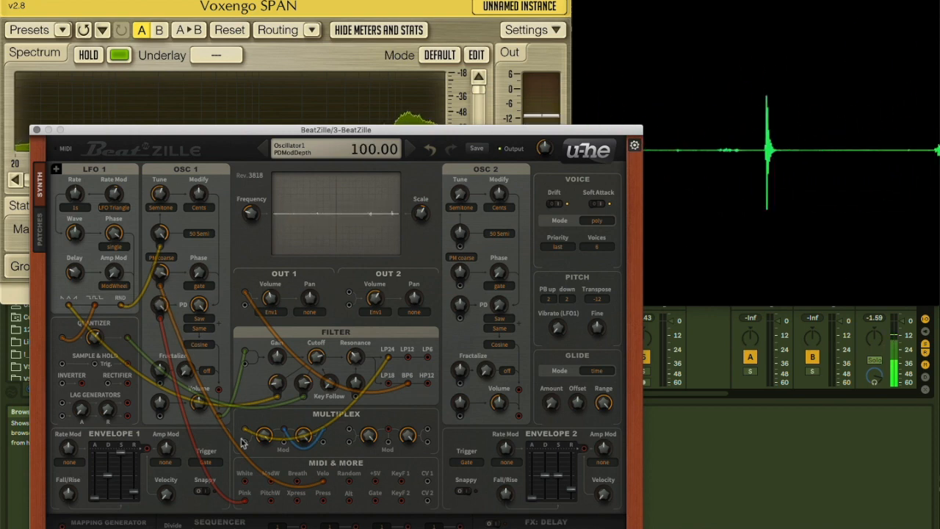
Feed white noise through Sample & Hold into OSC 1's Fractalize modulation, set Fractalize to Tri, and patch a lag generator to the volume modulation
left_click_drag(244, 480, 63, 365)
left_click_drag(129, 364, 161, 385)
left_click(206, 370)
left_click(224, 401)
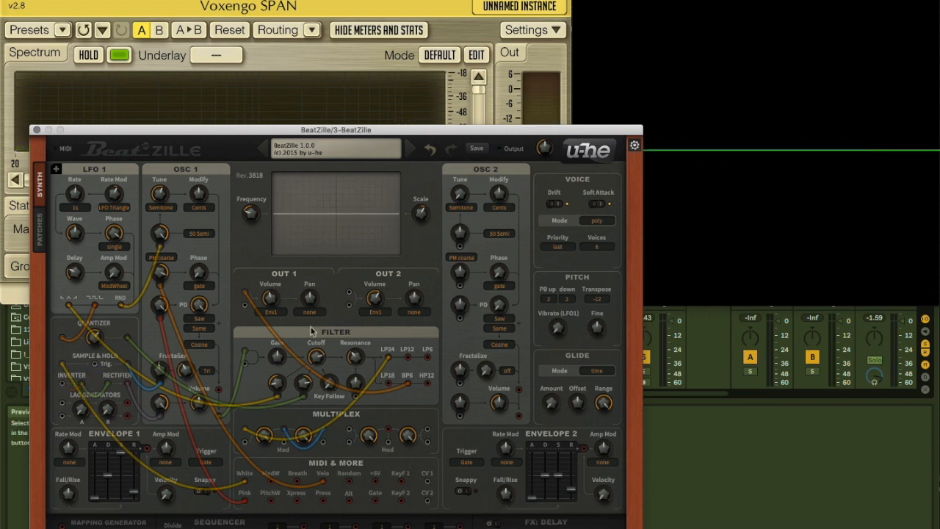
Bring the sequencer section into view and sweep its Snapshot Morph dial through 5.80 and 6.78
left_click_drag(260, 136, 265, 74)
left_click_drag(239, 499, 240, 524)
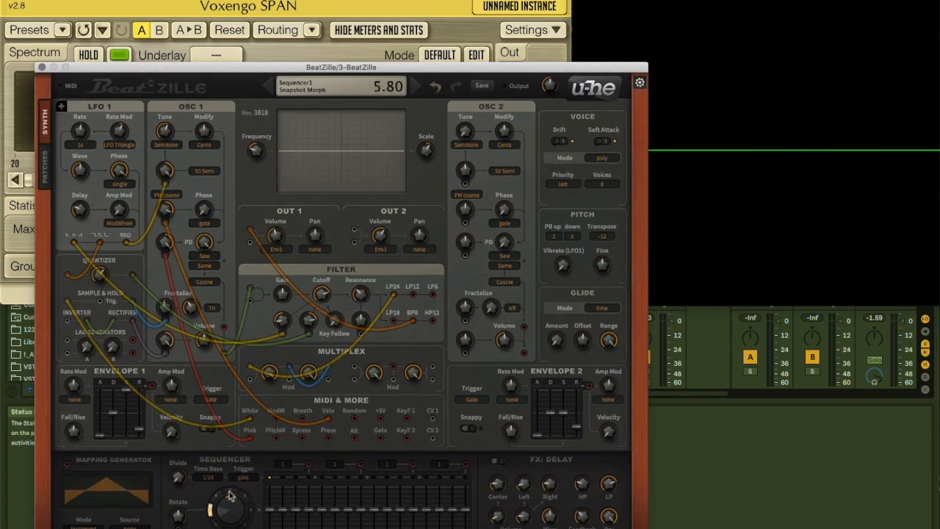
left_click_drag(218, 514, 220, 503)
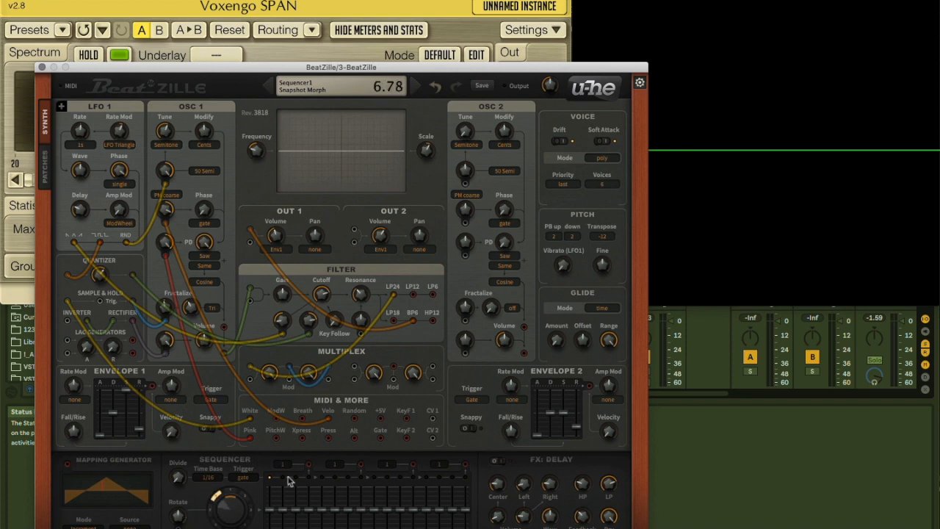
mouse_move(235, 504)
left_mouse_down()
mouse_move(233, 485)
mouse_move(218, 497)
mouse_move(233, 492)
left_mouse_up()
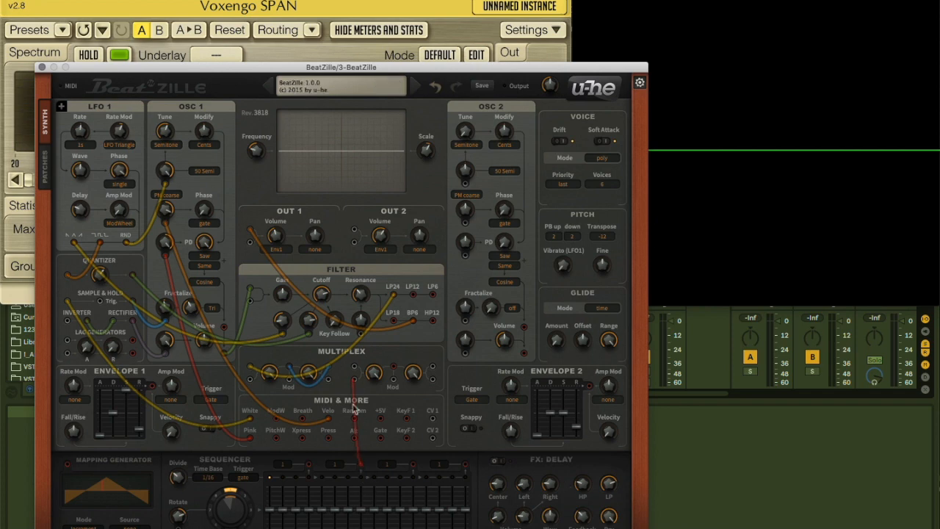
Patch the sequencer's second output to the filter's resonance modulation and set its depth to 34
left_click_drag(355, 372, 361, 288)
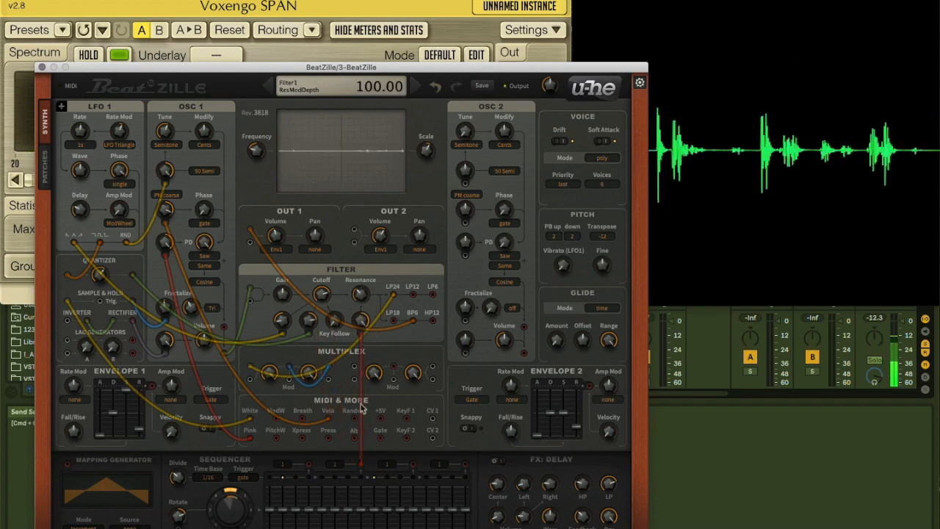
left_click_drag(361, 321, 359, 344)
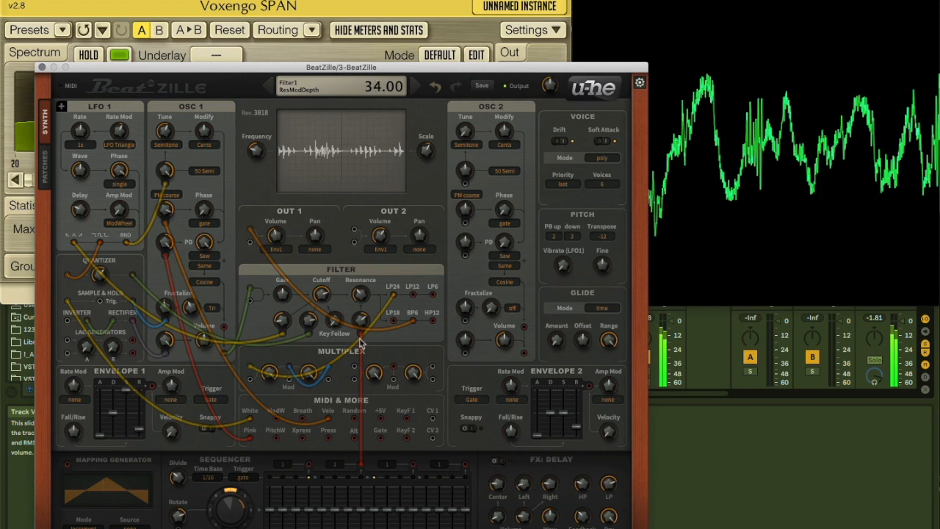
Set the sequencer's Snapshot Morph to 0.85, redraw several step values, and readjust the filter's Resonance and resonance modulation depth
mouse_move(300, 506)
left_mouse_down()
mouse_move(304, 464)
mouse_move(294, 507)
mouse_move(336, 521)
mouse_move(351, 500)
mouse_move(358, 514)
mouse_move(270, 522)
mouse_move(285, 512)
mouse_move(236, 476)
left_mouse_up()
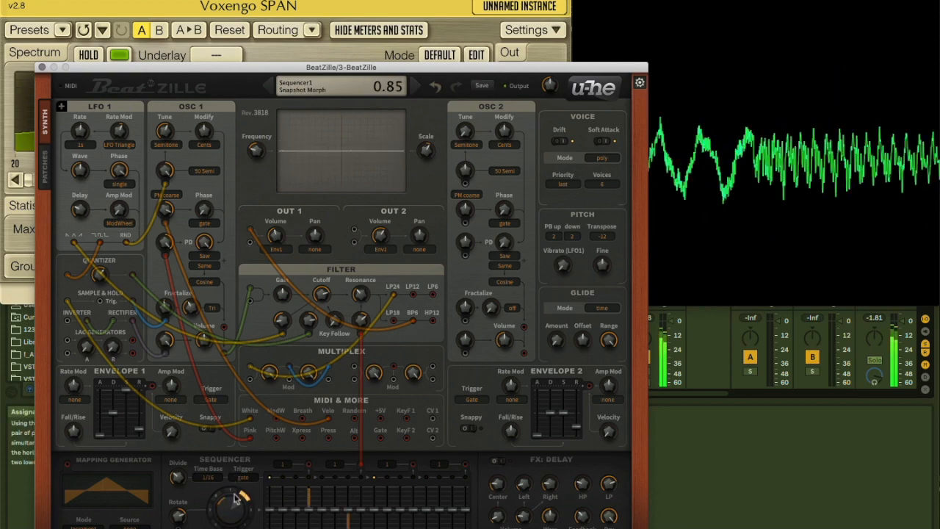
left_click_drag(362, 294, 364, 258)
left_click_drag(362, 318, 360, 371)
left_click_drag(361, 287, 360, 274)
mouse_move(323, 507)
left_mouse_down()
mouse_move(325, 520)
mouse_move(293, 490)
mouse_move(336, 513)
mouse_move(347, 483)
mouse_move(350, 510)
left_mouse_up()
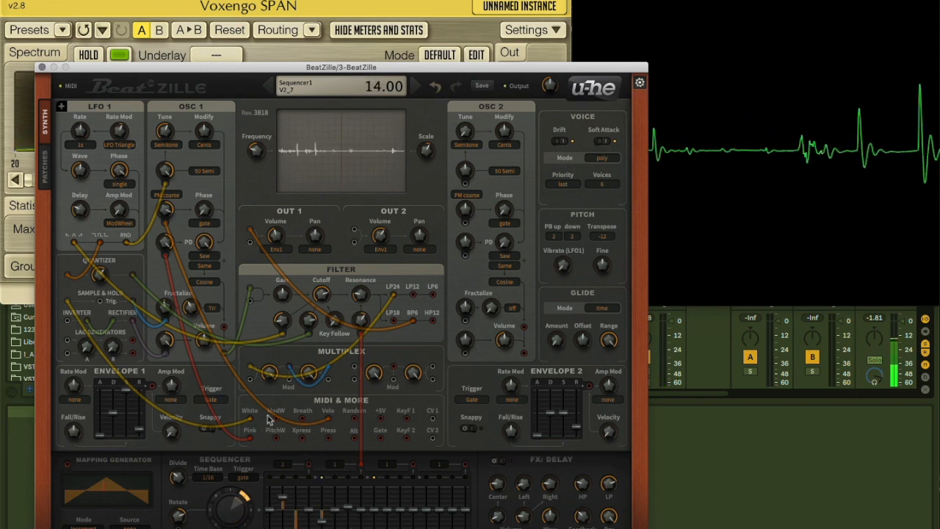
Patch sequencer output 1 to the filter's second cutoff modulation, a lag generator to the filter's lower input, and the Quantizer to the sequencer's Rotate modulation
left_click_drag(312, 466, 308, 327)
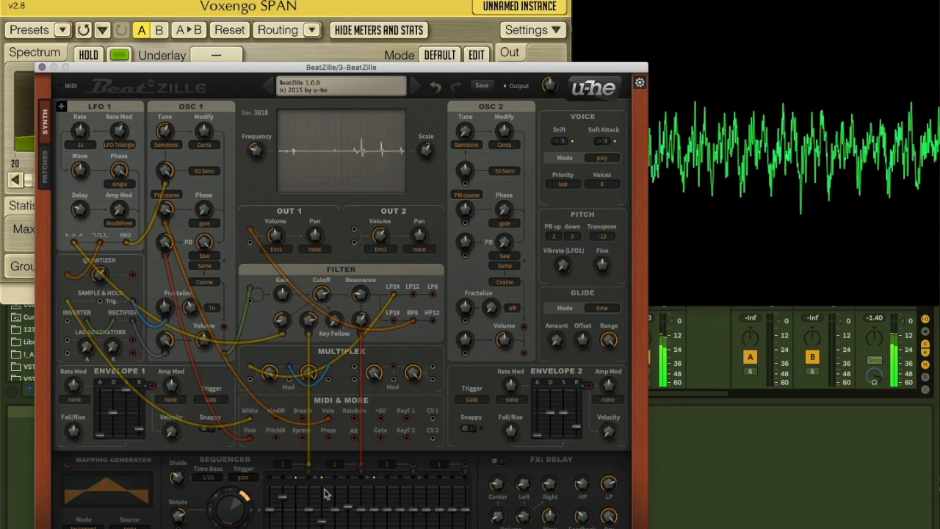
left_click_drag(245, 304, 136, 341)
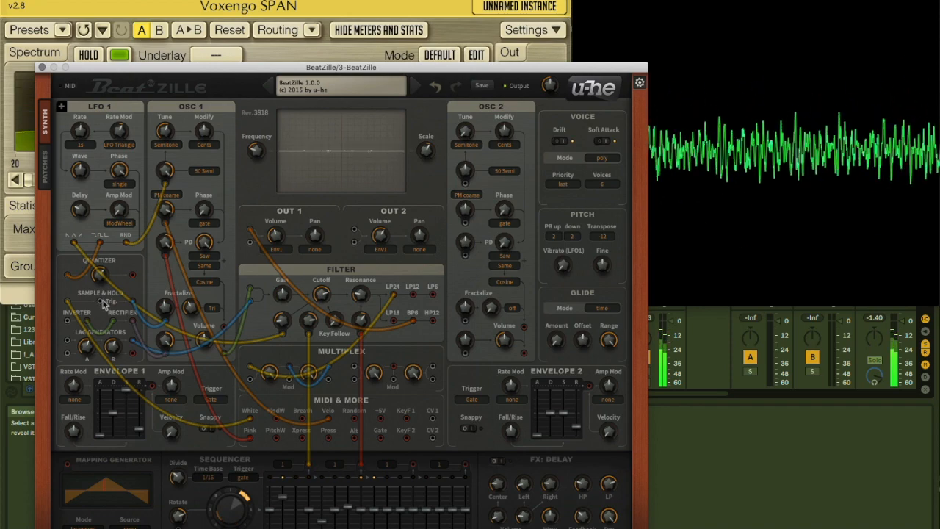
left_click_drag(133, 275, 178, 506)
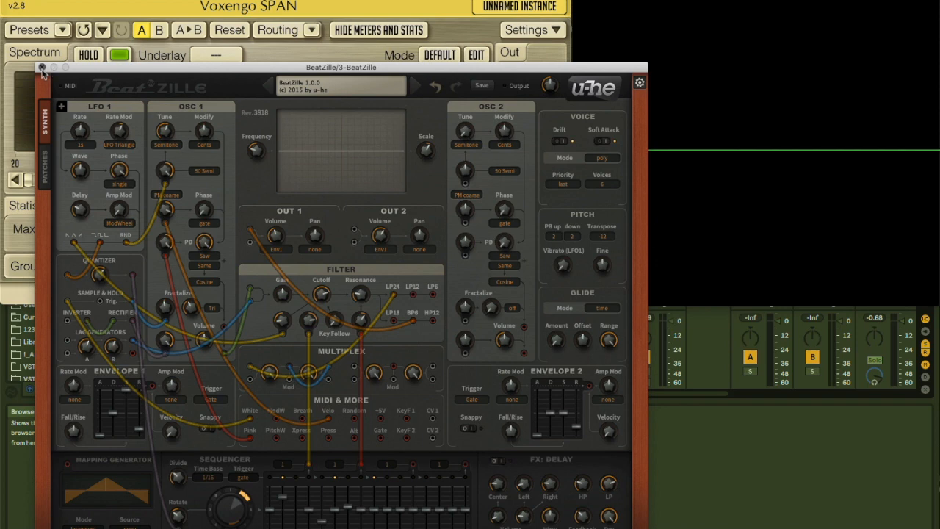
Close the BeatZille window, hide the remaining plug-in windows and record-arm the Massive X track
left_click(42, 67)
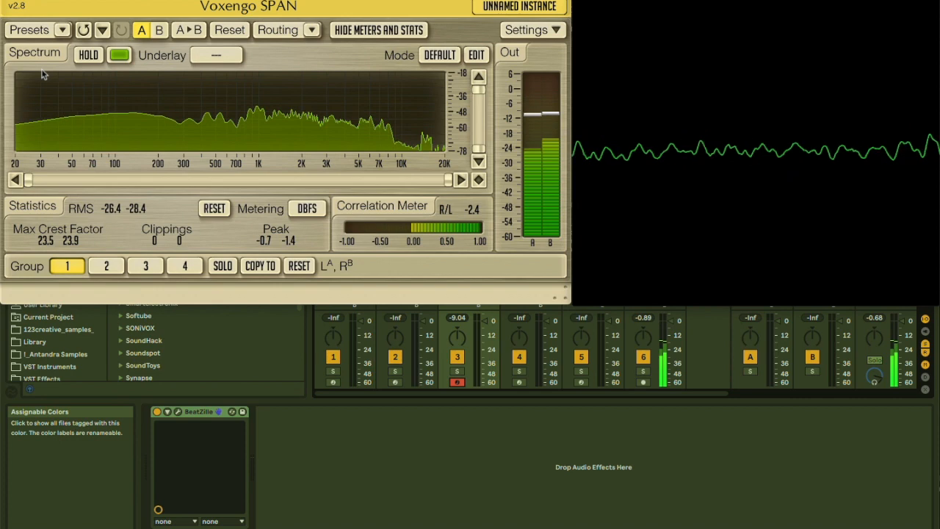
key("alt+super+p")
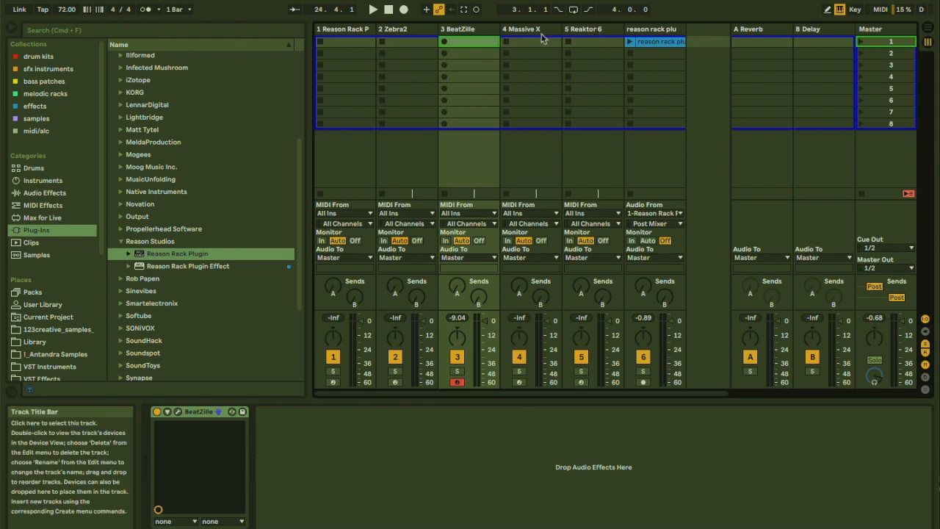
left_click(519, 382)
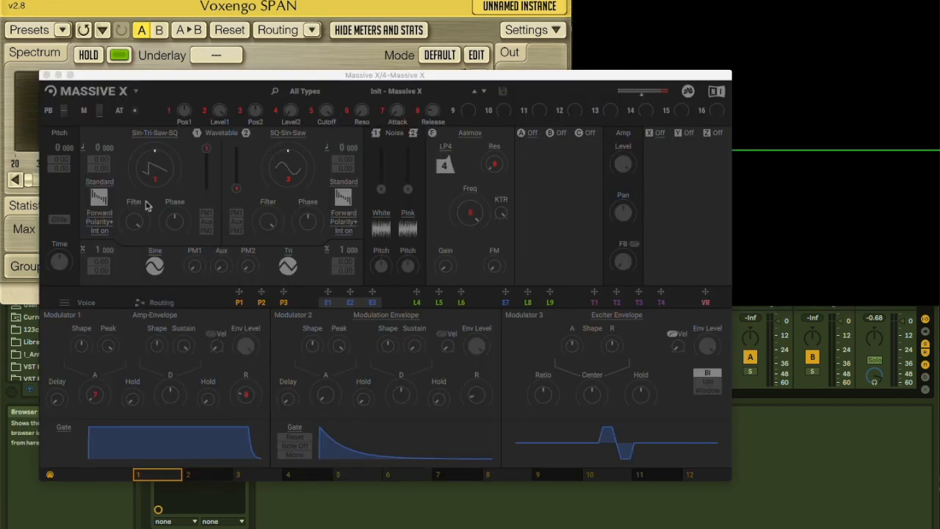
Load the Init - Massive X Blank preset from the Quickstart category and route oscillator 1 straight to the monophonic area's output line
left_click(394, 89)
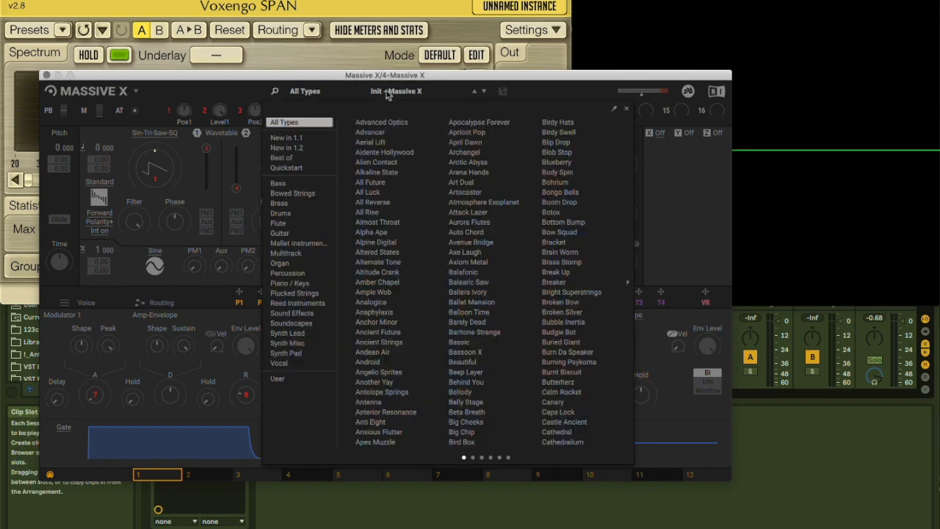
left_click(281, 169)
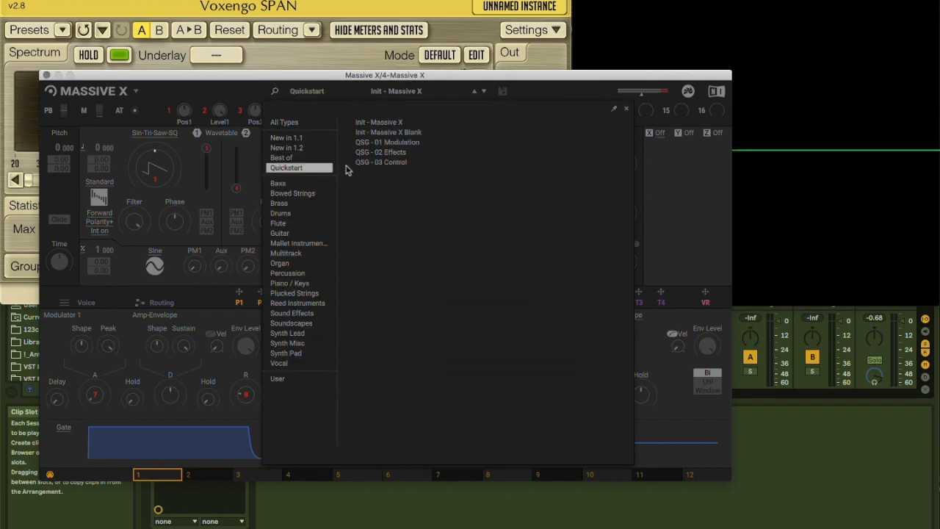
double_click(377, 135)
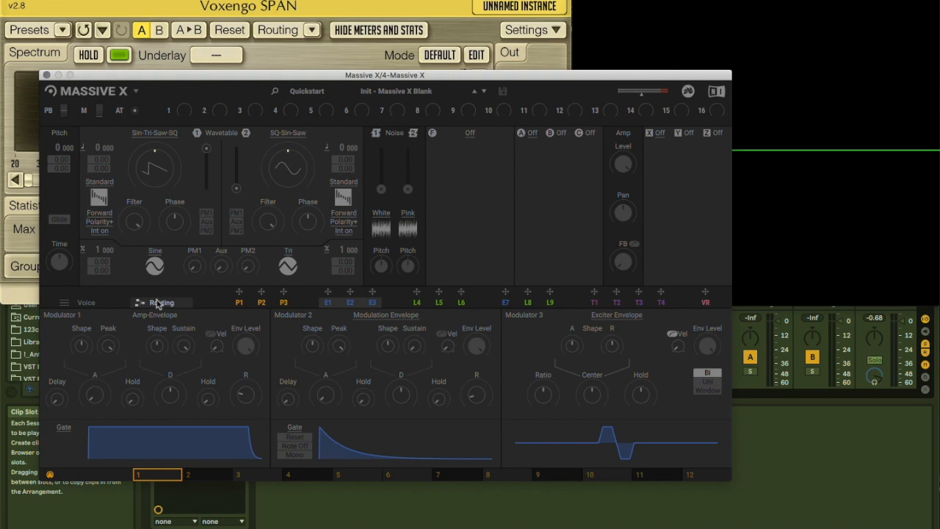
left_click(156, 303)
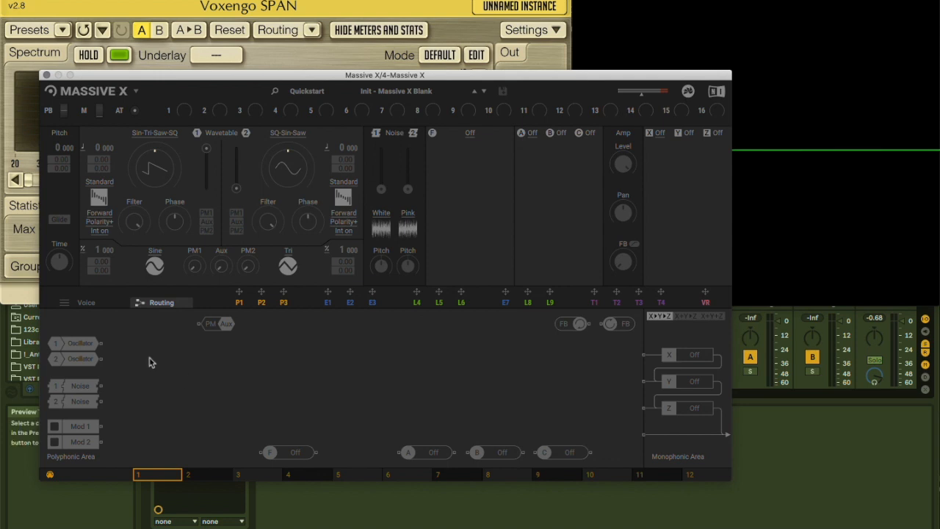
left_click_drag(104, 348, 643, 433)
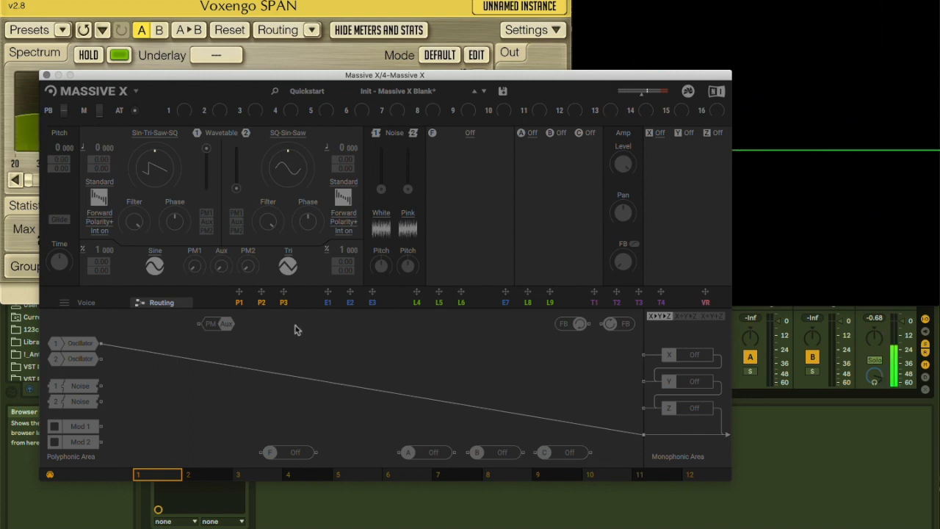
Reroute oscillator 1 through insert A, load a Folder there with the Wrap shape, and connect its output to the monophonic area
double_click(120, 347)
left_click_drag(101, 343, 398, 451)
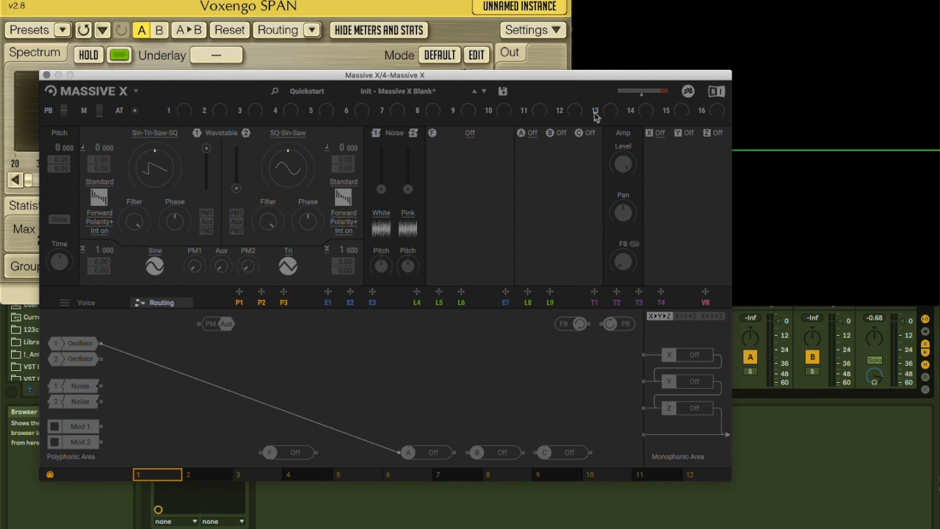
left_click(535, 135)
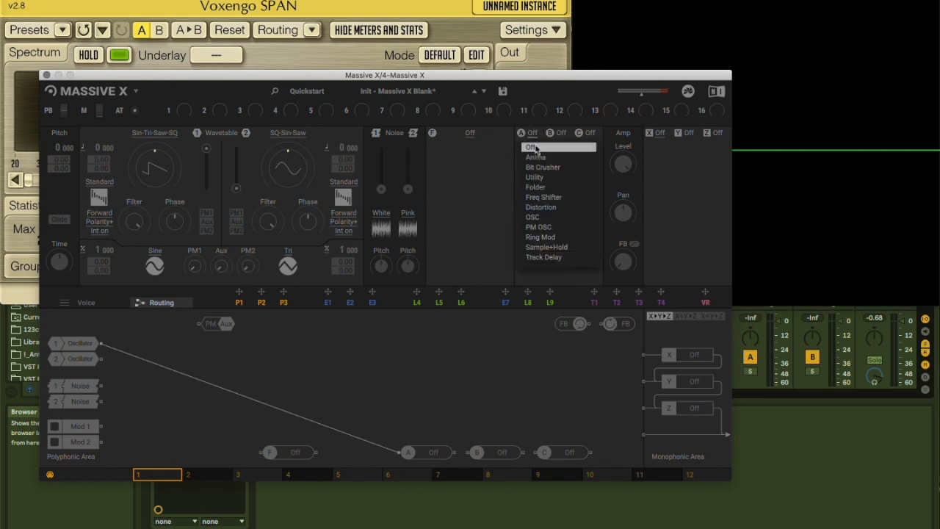
left_click(534, 194)
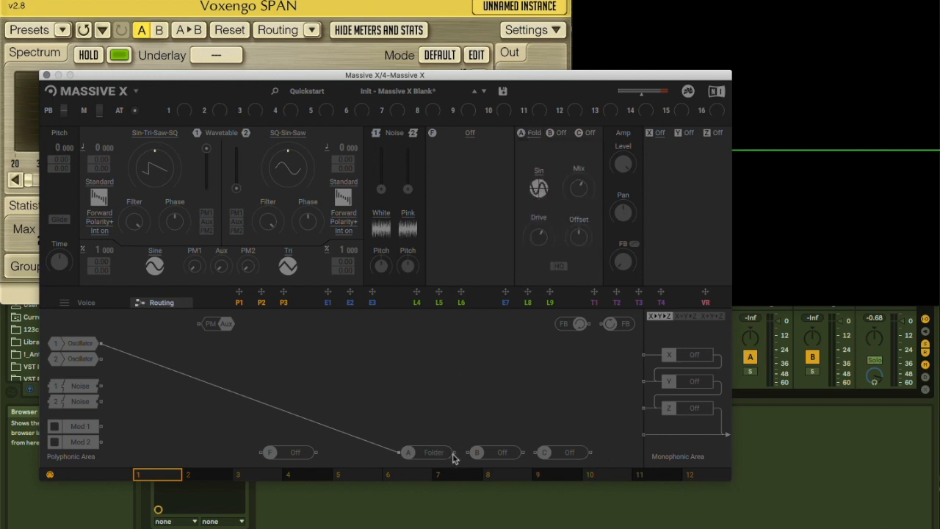
left_click_drag(456, 453, 421, 434)
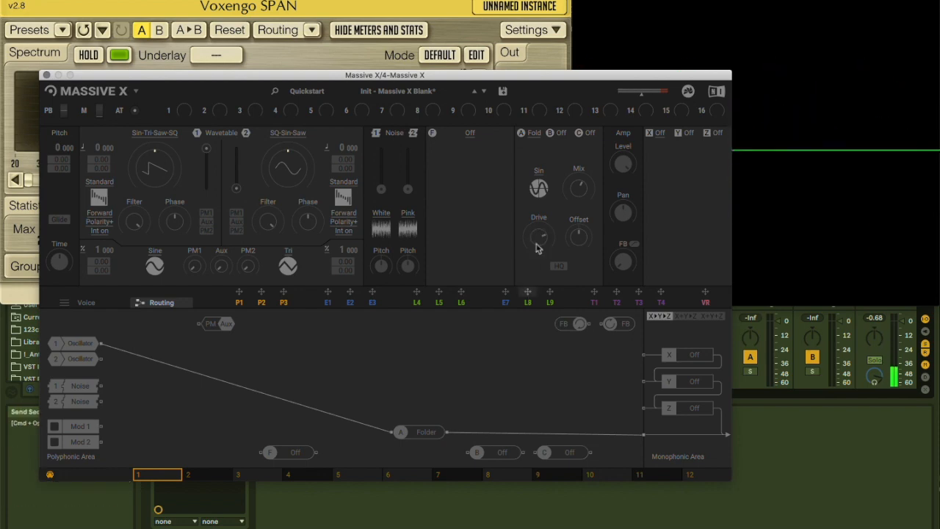
left_click(538, 189)
left_click(540, 200)
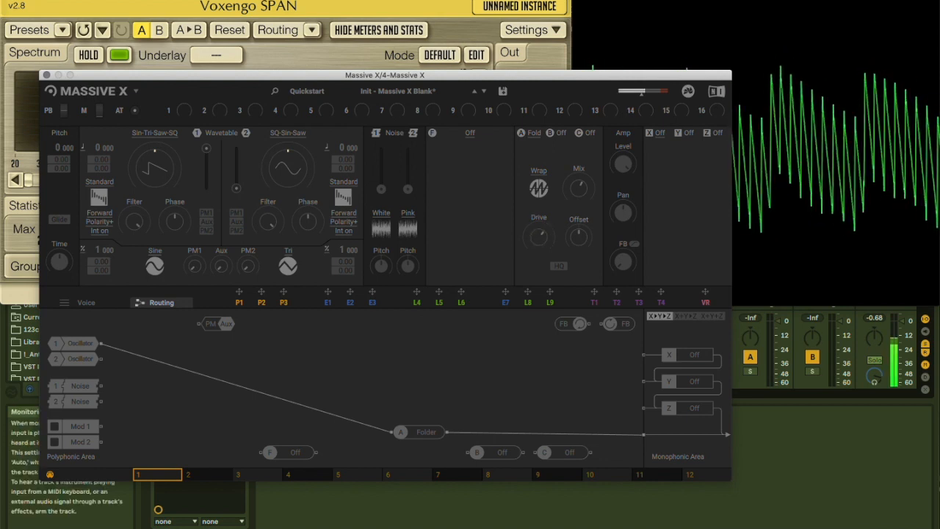
Rewire oscillator 1 through the filter module into the Folder and on to the output, with the filter type set to Scanner
double_click(420, 438)
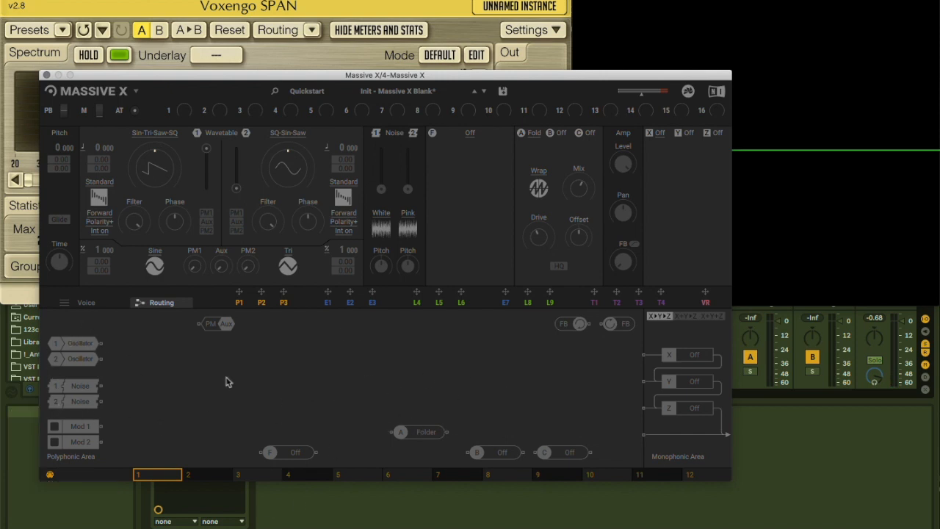
left_click_drag(103, 342, 388, 434)
left_click_drag(445, 432, 643, 434)
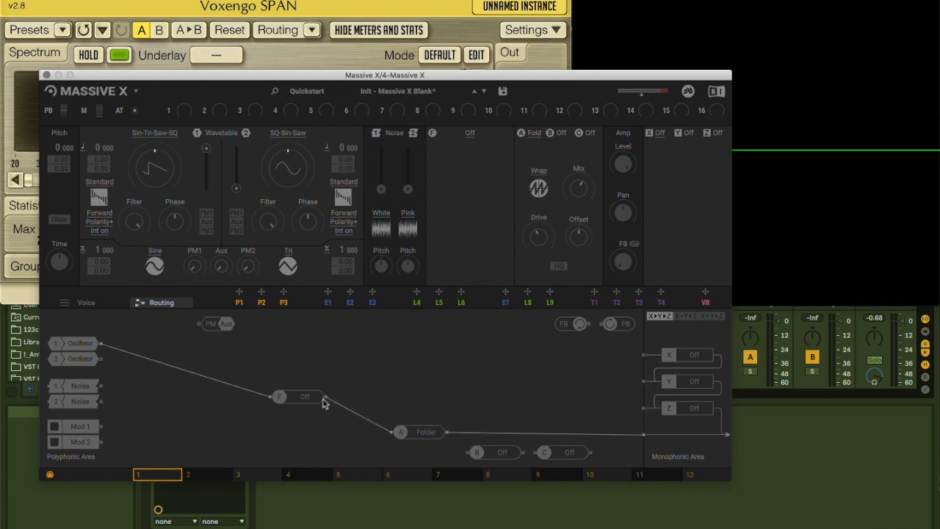
left_click(470, 133)
left_click(450, 211)
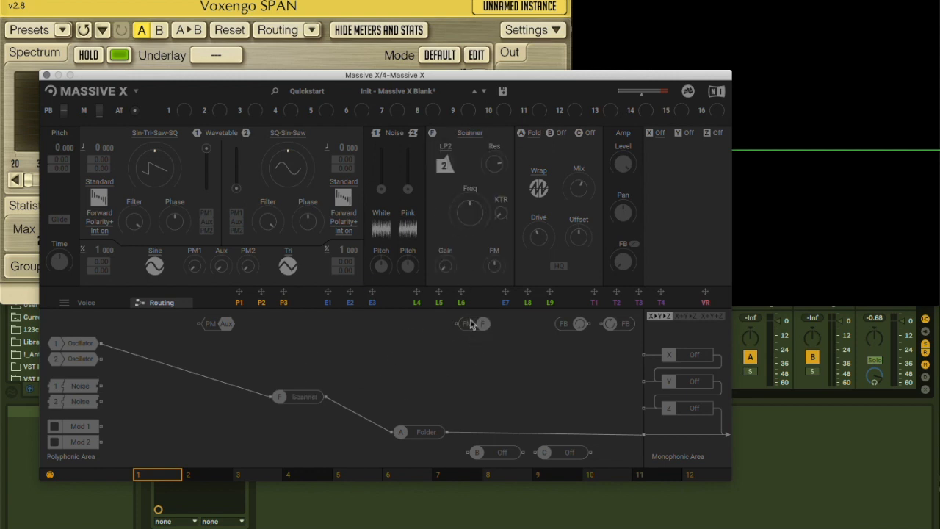
Patch oscillator 2 into the filter's FM input, adjust the FM amount, and move the FM module below the Scanner's input
left_click_drag(473, 323, 439, 360)
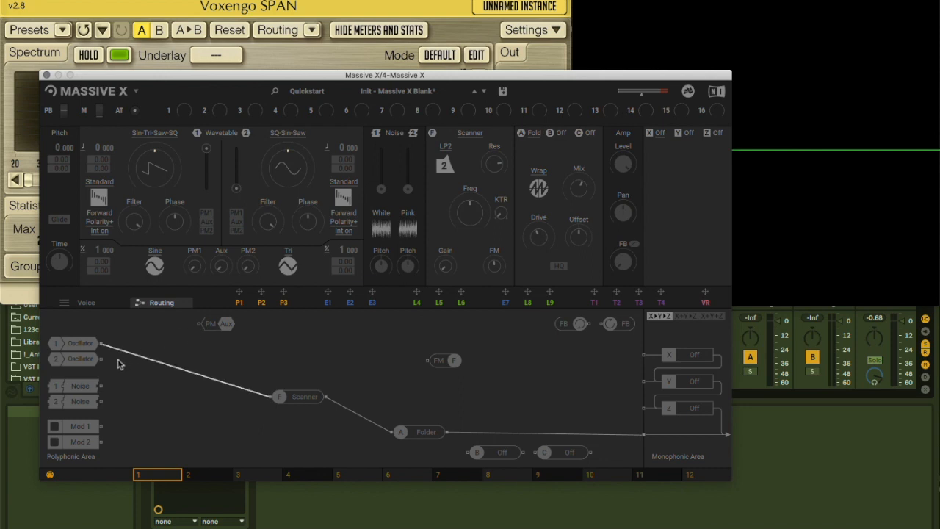
left_click_drag(101, 360, 428, 363)
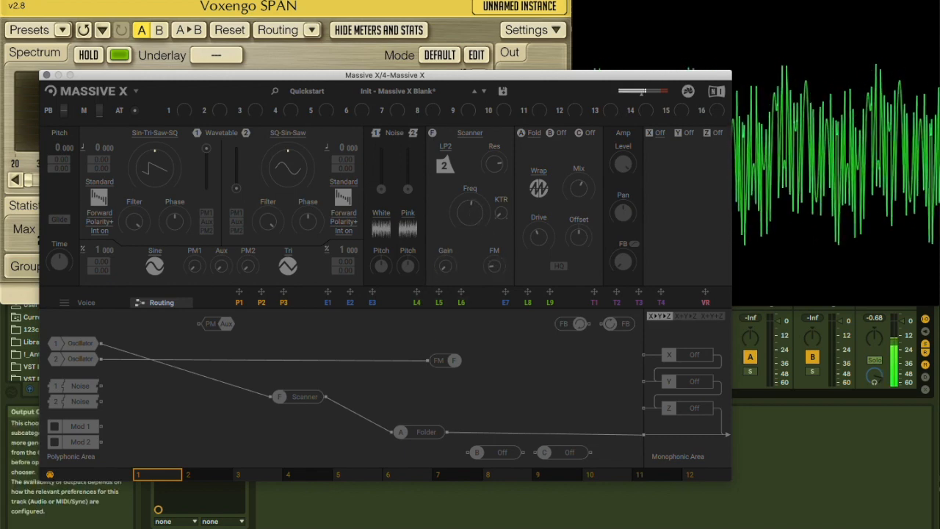
left_click_drag(443, 361, 437, 373)
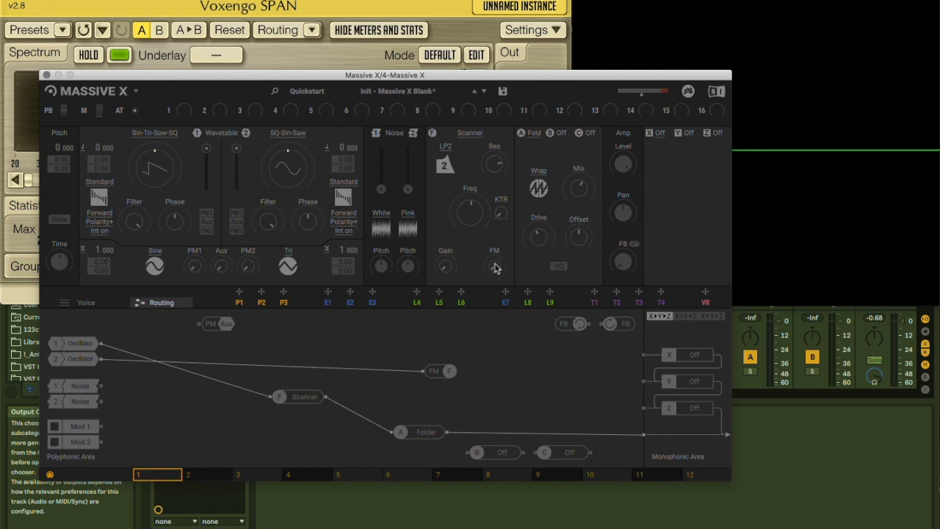
left_click_drag(495, 267, 495, 231)
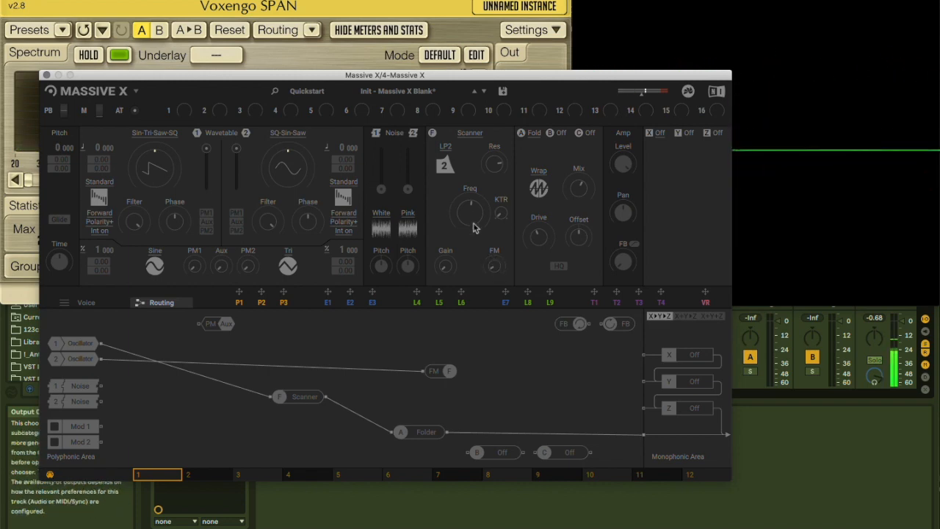
left_click_drag(433, 374, 250, 434)
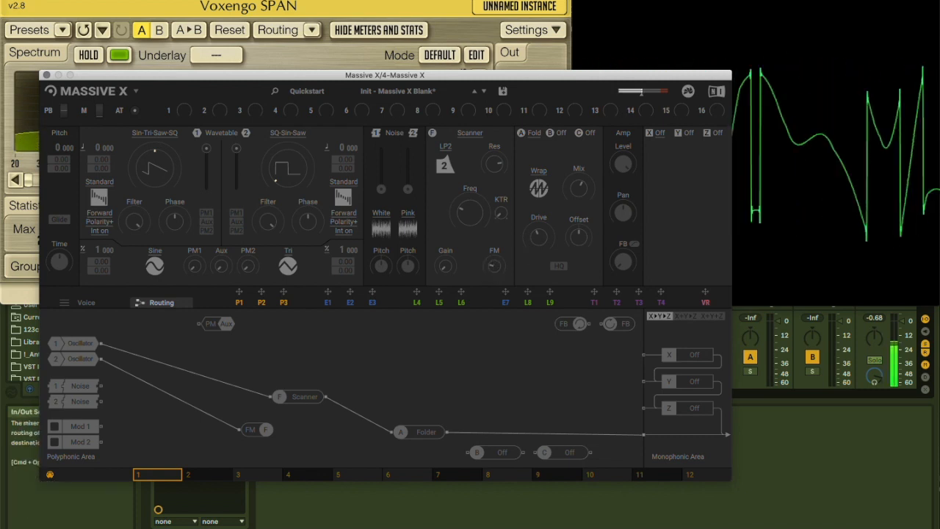
Switch oscillator 2's pitch mode to Ratio, set it to 1/5, and adjust the oscillator's level
left_click(326, 149)
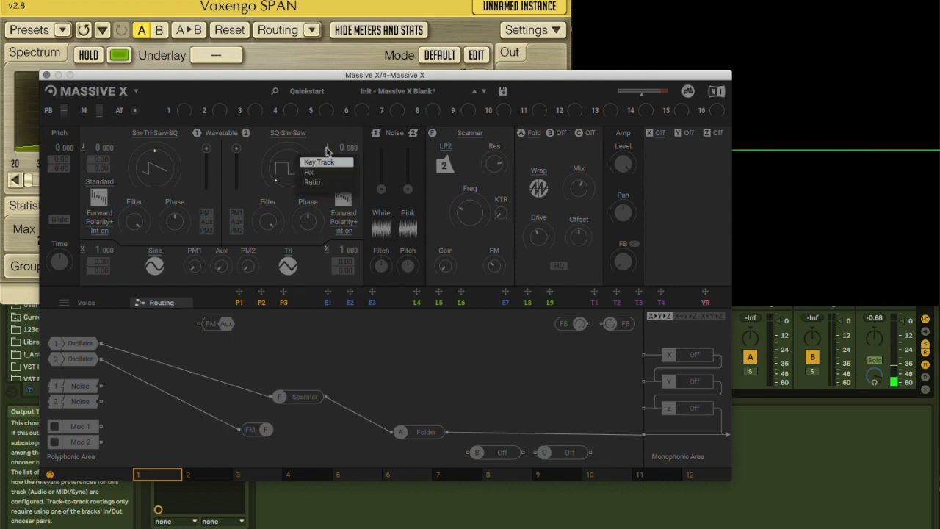
left_click(315, 182)
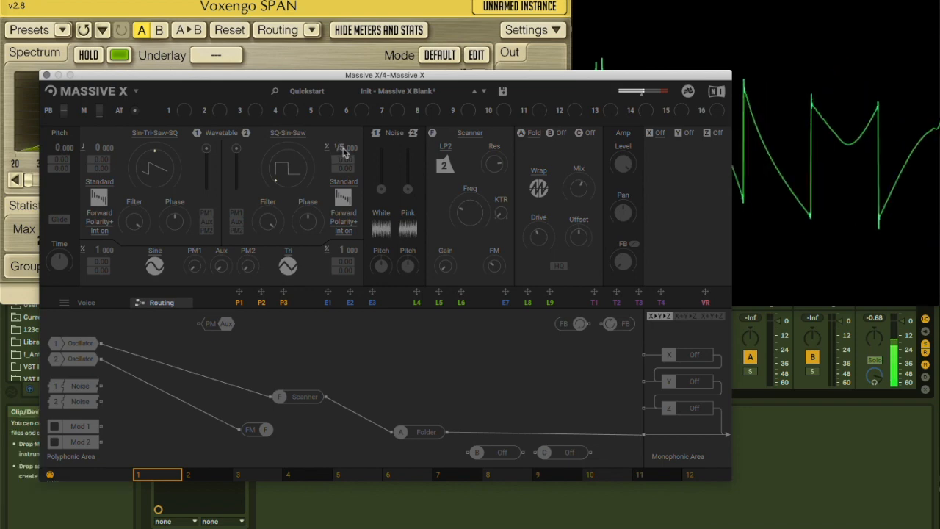
mouse_move(340, 148)
left_mouse_down()
mouse_move(341, 163)
mouse_move(340, 150)
left_mouse_up()
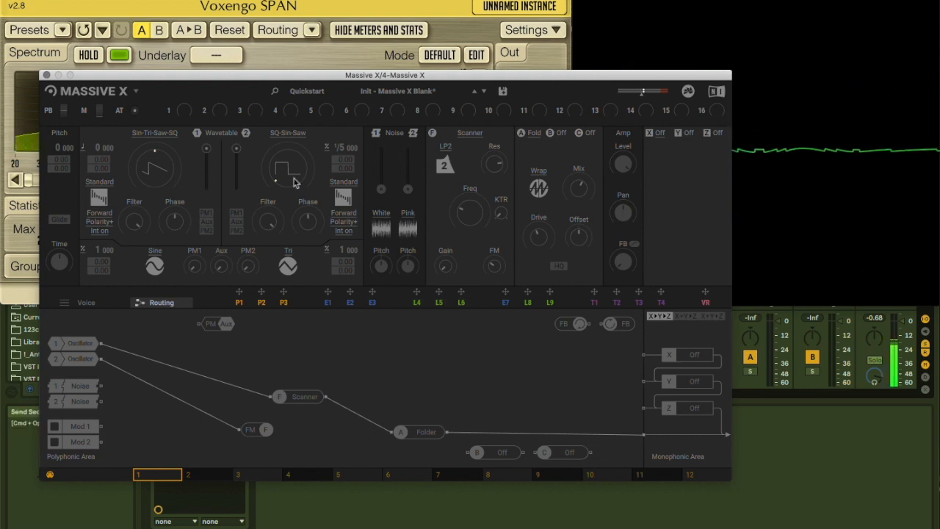
left_click_drag(236, 149, 237, 150)
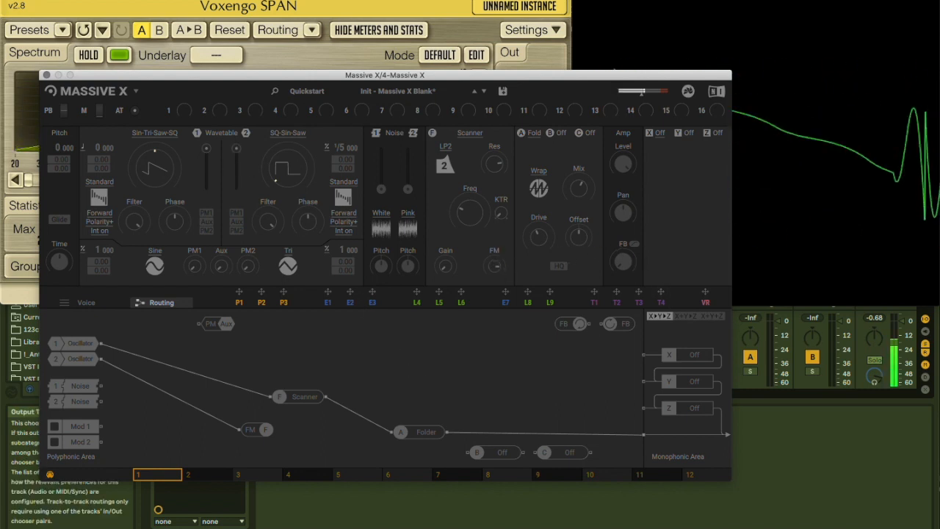
Build a feedback loop around the Scanner filter with the two FB modules and try different feedback amounts
left_click_drag(577, 325, 251, 368)
left_click_drag(623, 323, 376, 365)
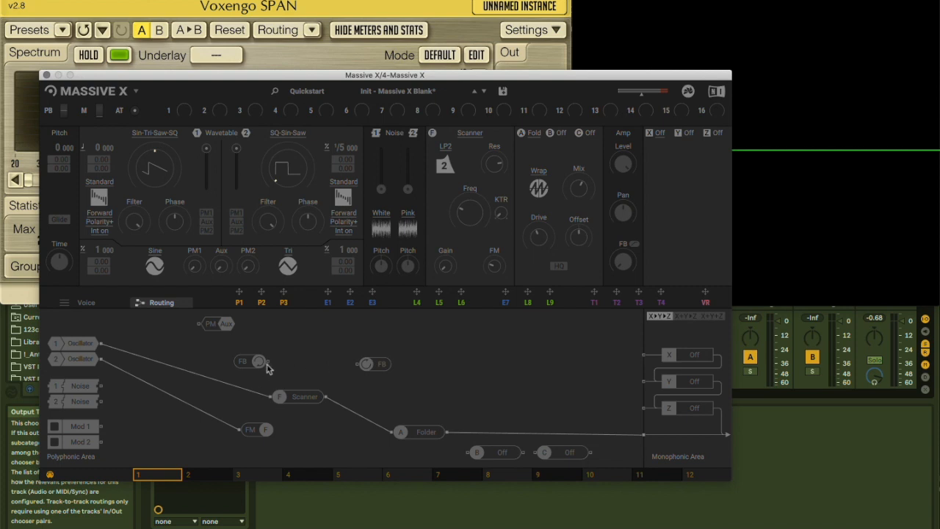
left_click_drag(266, 362, 270, 397)
left_click_drag(326, 396, 377, 366)
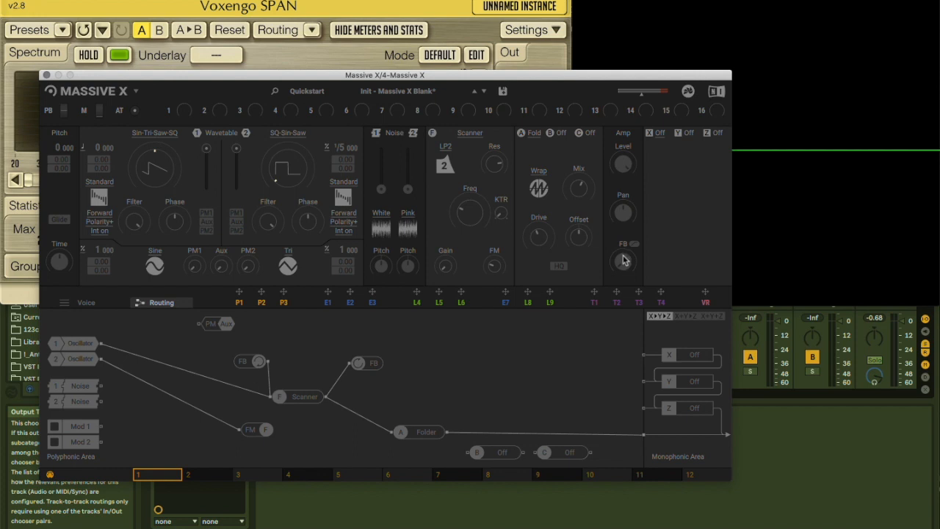
left_click_drag(623, 261, 623, 248)
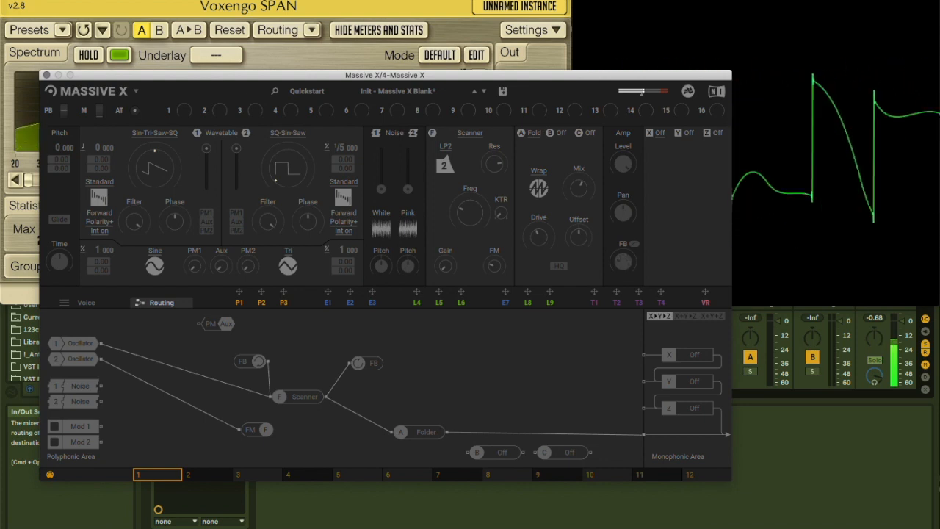
left_click_drag(623, 254, 622, 293)
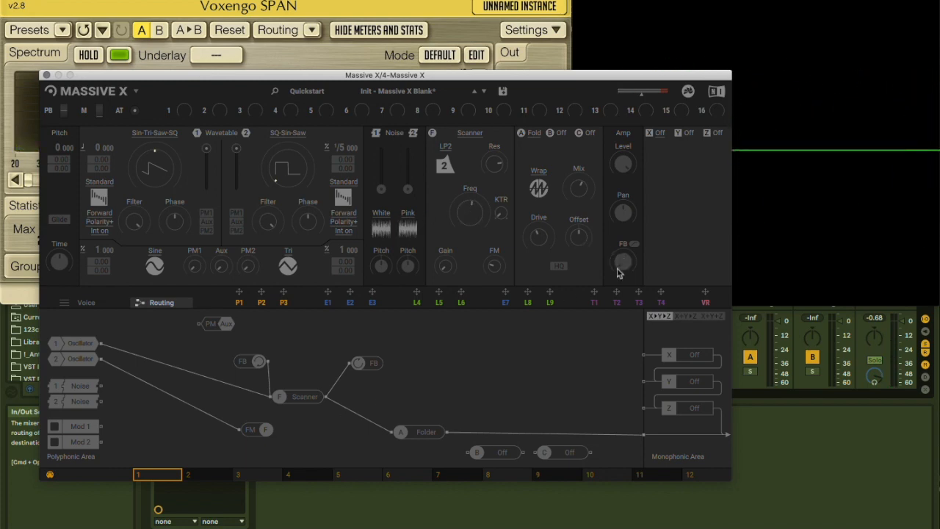
left_click_drag(623, 266, 623, 294)
Move the feedback send so that it taps the Folder's output, and reconnect the Folder to the monophonic area
left_click_drag(370, 367, 514, 392)
left_click_drag(447, 431, 497, 391)
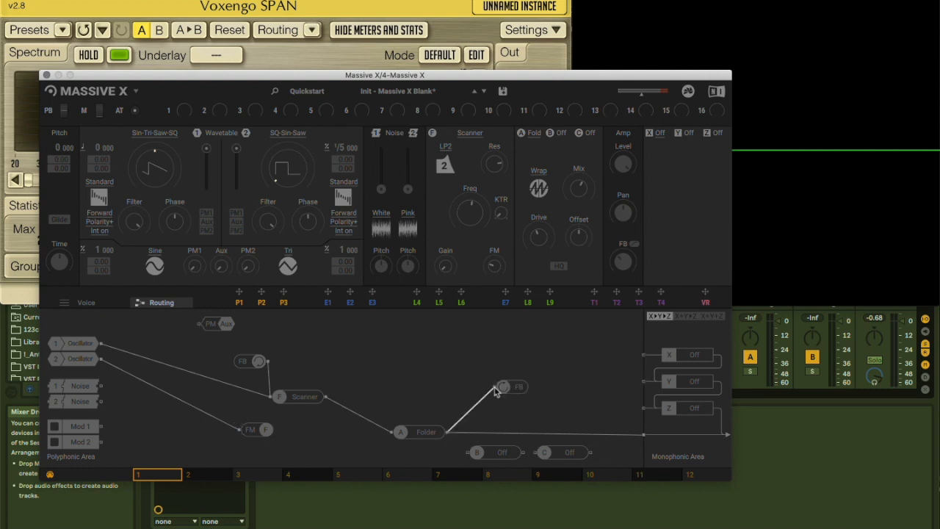
double_click(478, 432)
left_click_drag(446, 431, 642, 434)
Look through the effects available for slots X, Y and Z and the modules available for insert B
left_click(659, 134)
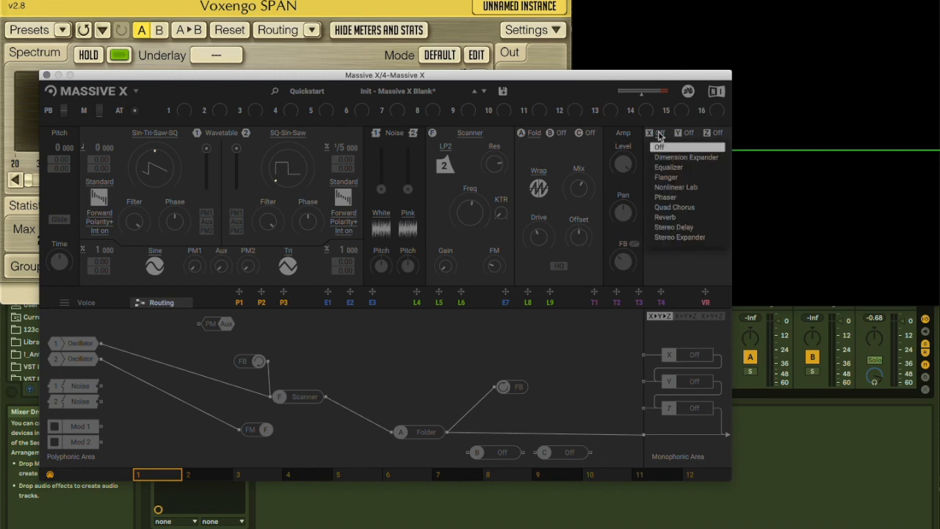
left_click(659, 136)
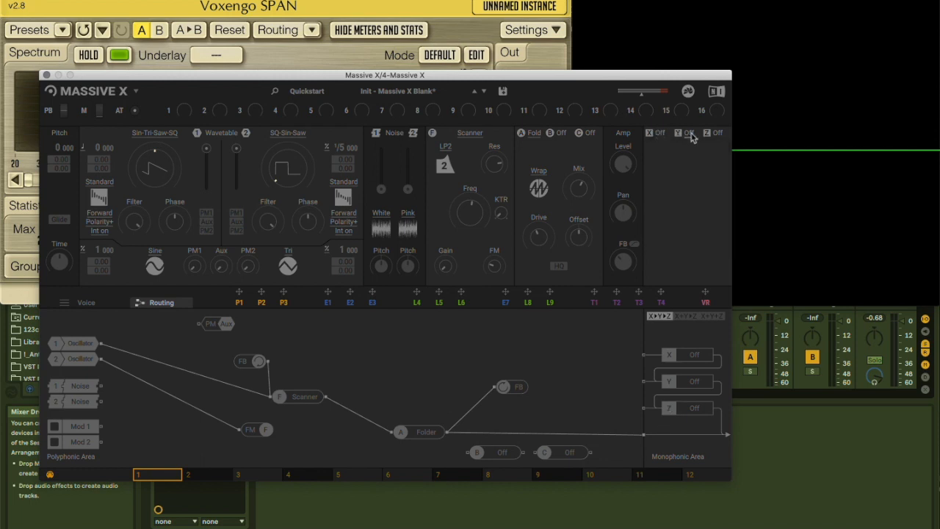
left_click(693, 135)
left_click(706, 140)
left_click(717, 134)
left_click(717, 135)
left_click(561, 133)
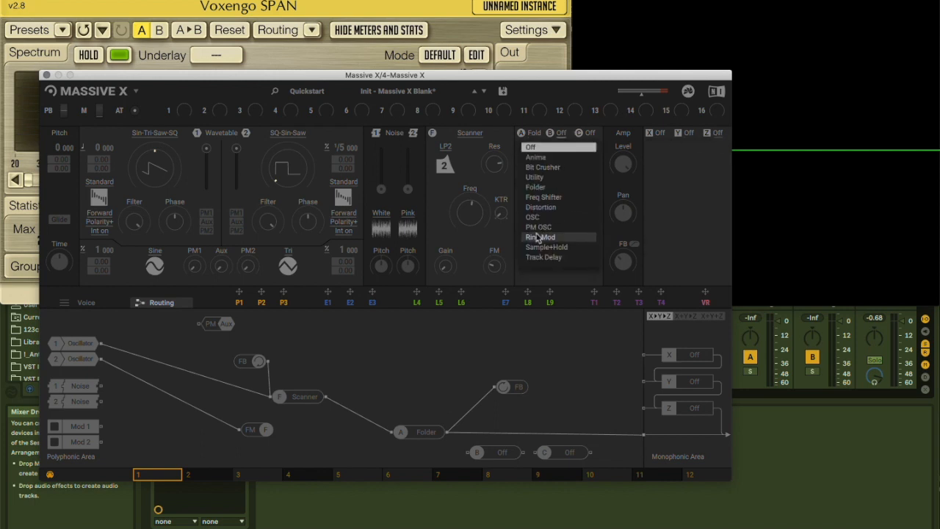
left_click(543, 277)
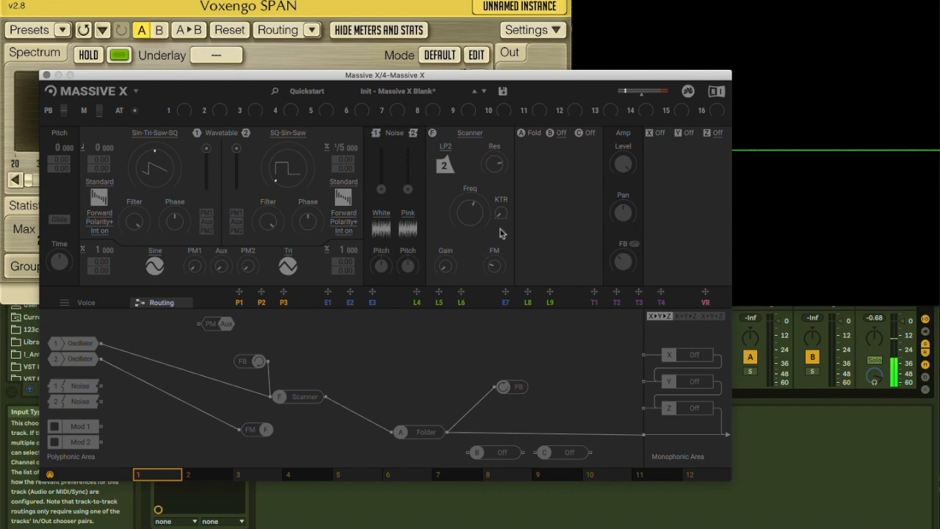
Adjust insert A's fold settings, change its shape to Tri, and move the FB send module closer to the Folder
left_click(533, 136)
left_click_drag(548, 245, 548, 197)
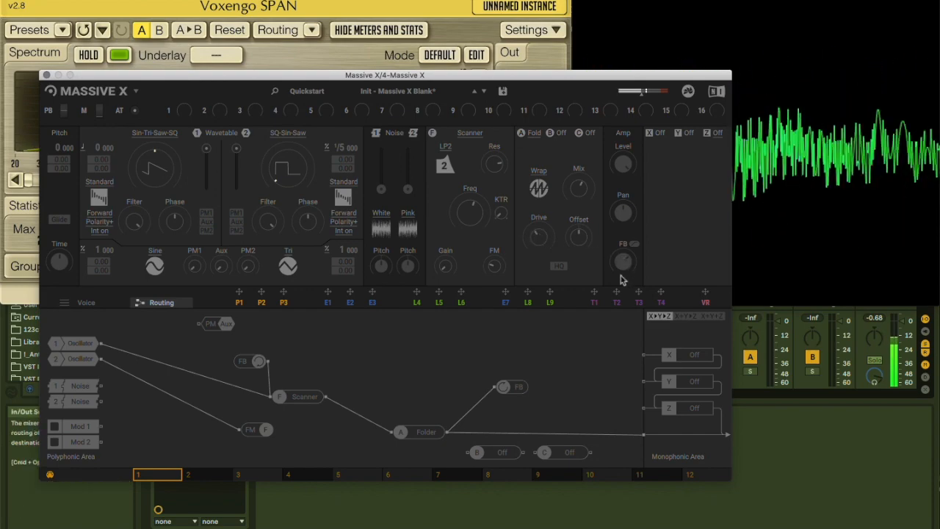
left_click(538, 189)
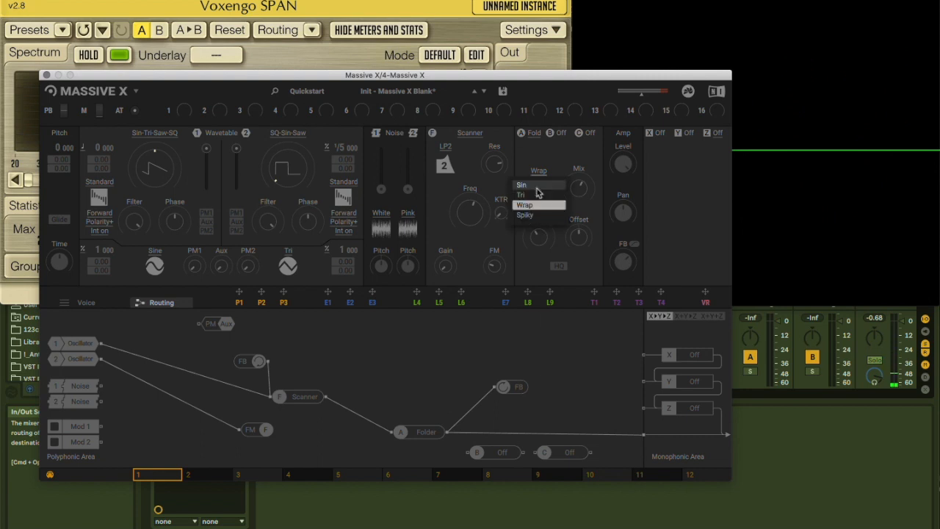
left_click(539, 204)
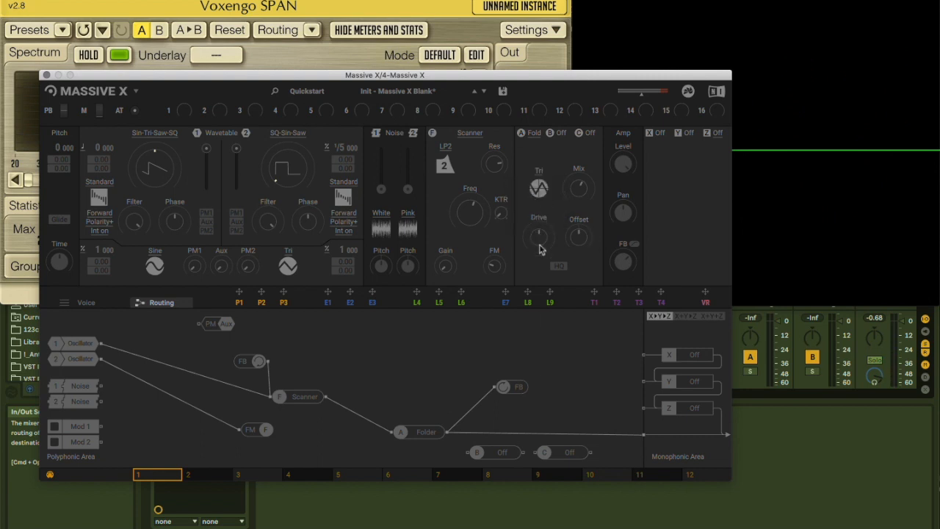
left_click_drag(519, 389, 512, 399)
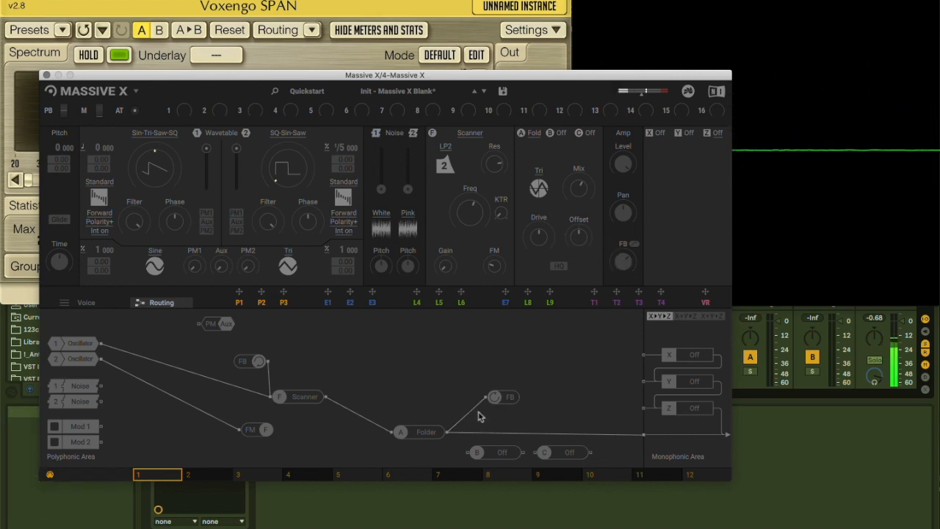
Compare feeding the FB send from the Scanner's output and from the Folder's output, leaving it connected to the Scanner
left_click_drag(326, 397, 482, 400)
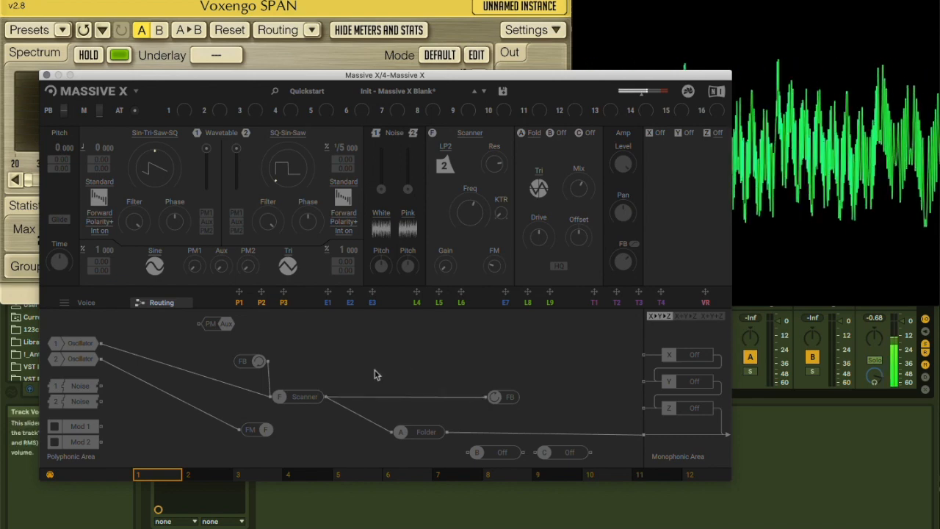
left_click(344, 398)
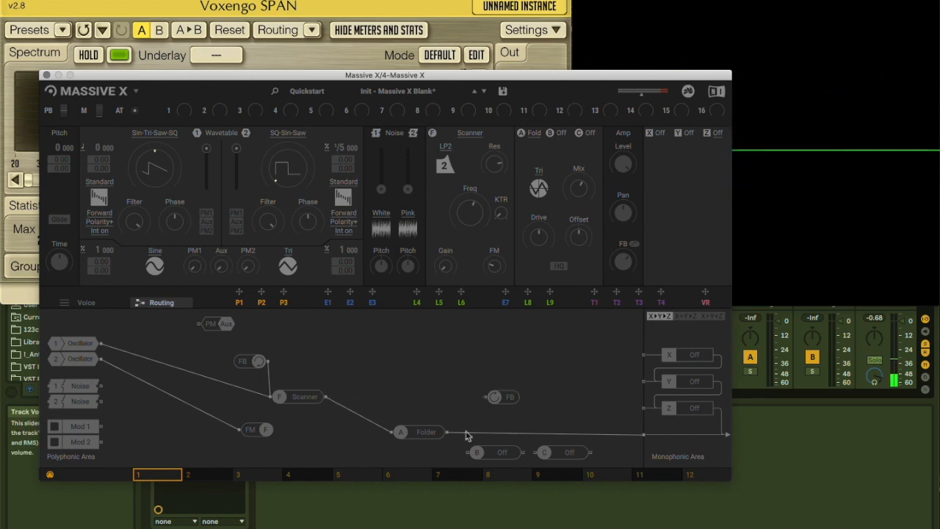
left_click_drag(446, 432, 487, 397)
left_click_drag(328, 399, 489, 396)
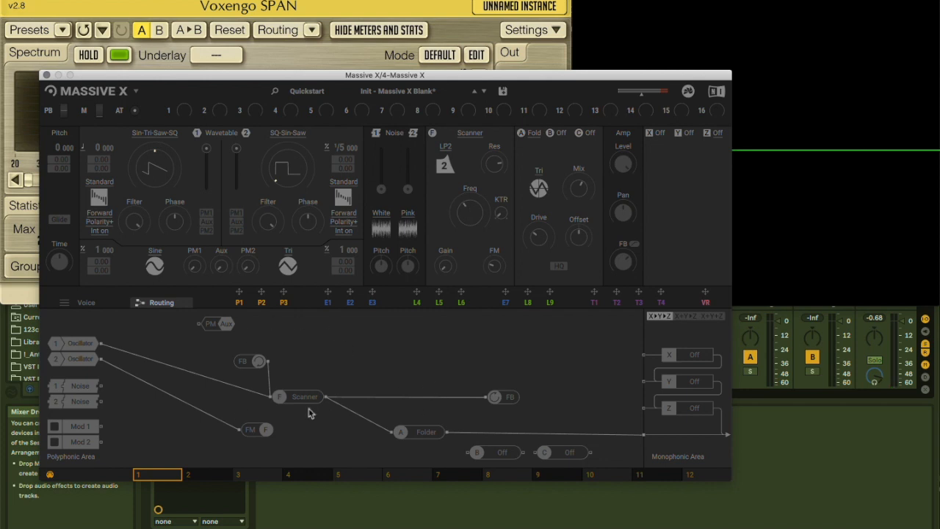
Reposition the PM Aux module, feed it from oscillator 2, and adjust the Aux phase modulation amount with Aux enabled on both oscillators
left_click_drag(218, 332, 325, 348)
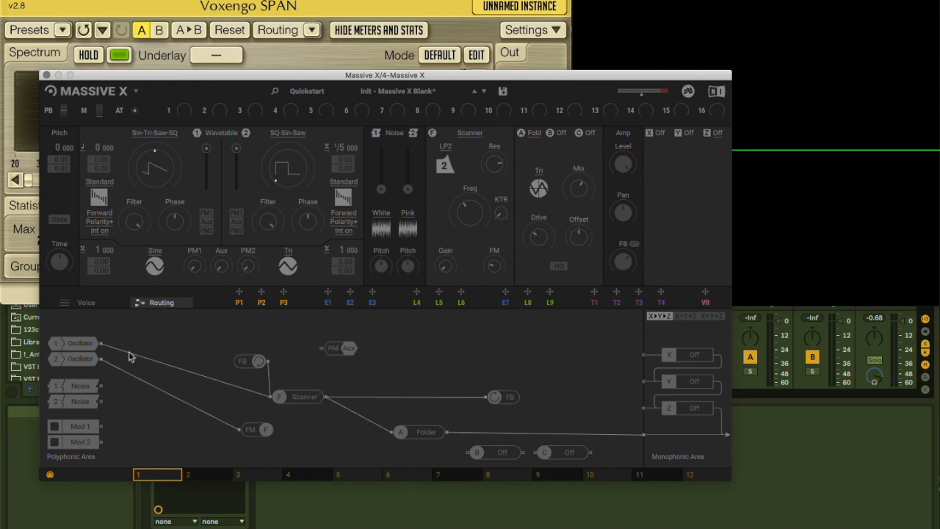
left_click_drag(106, 359, 274, 333)
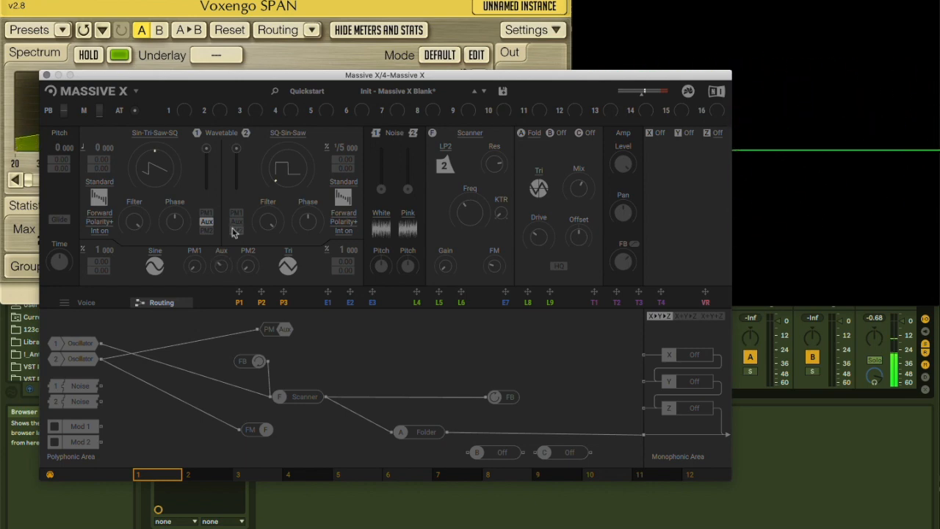
left_click_drag(226, 261, 226, 276)
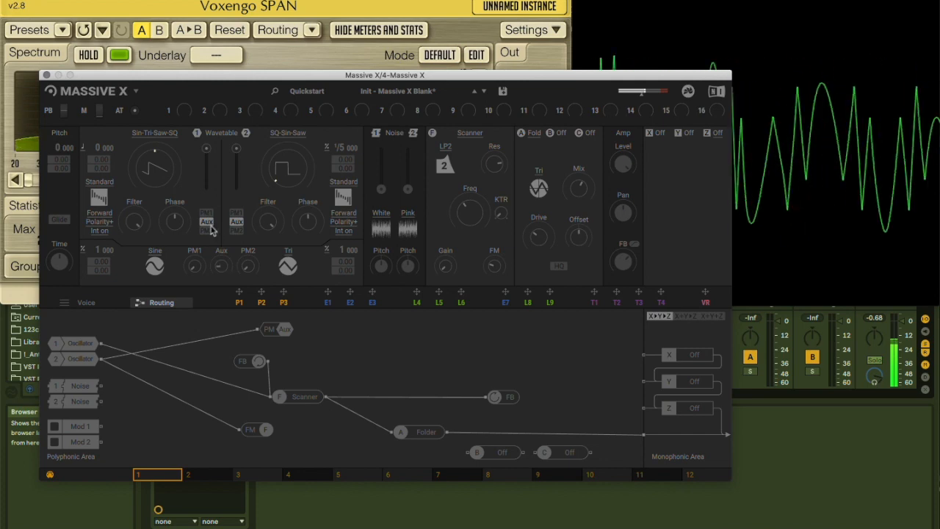
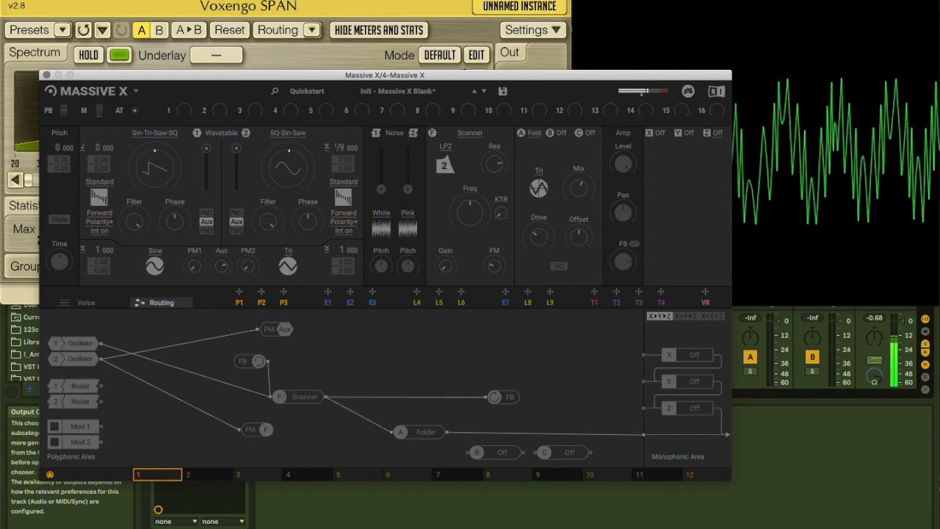
Adjust the Scanner's FM amount and frequency and the FB level, comparing the sound with the FB switch on and off
left_click_drag(489, 272, 473, 239)
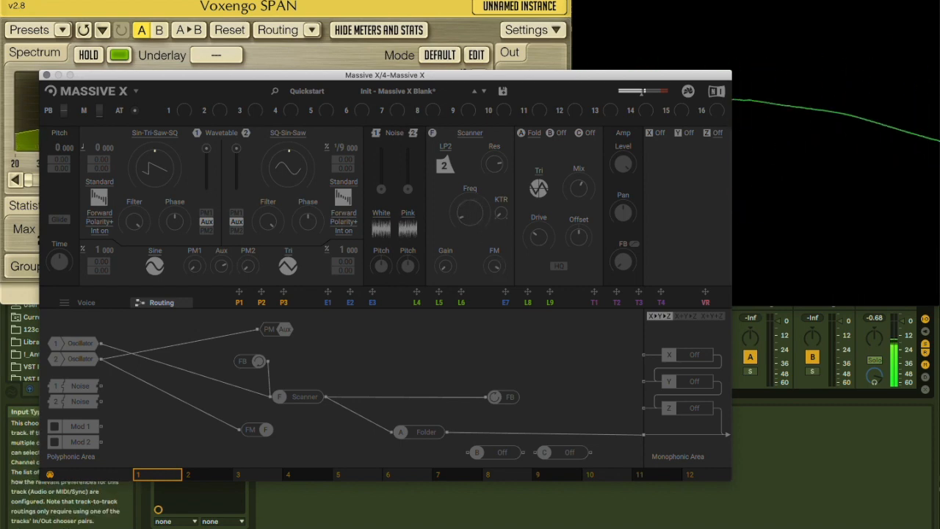
left_click_drag(616, 264, 617, 239)
left_click(634, 244)
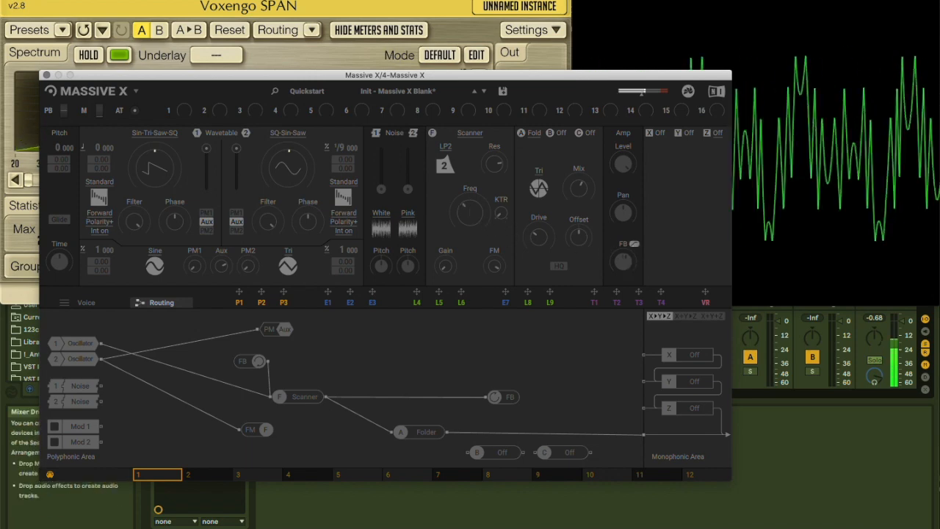
left_click(632, 245)
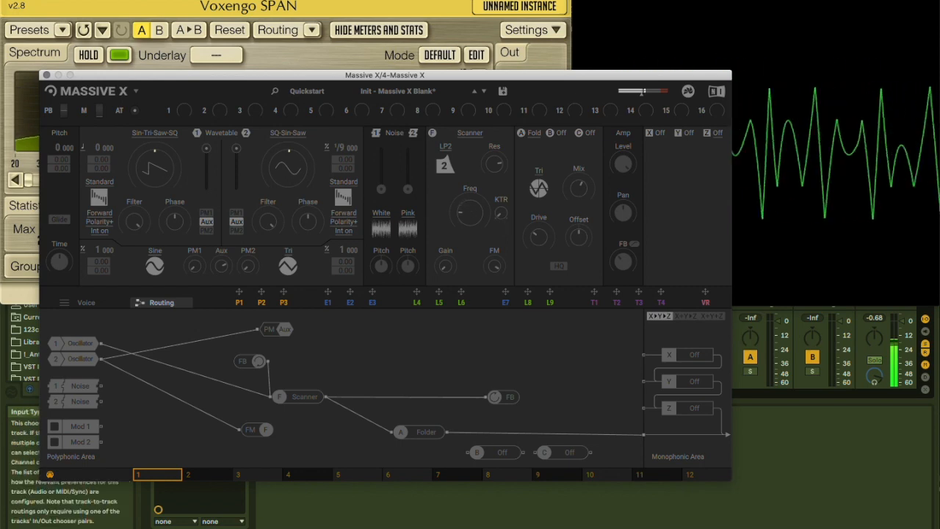
left_click_drag(470, 213, 470, 176)
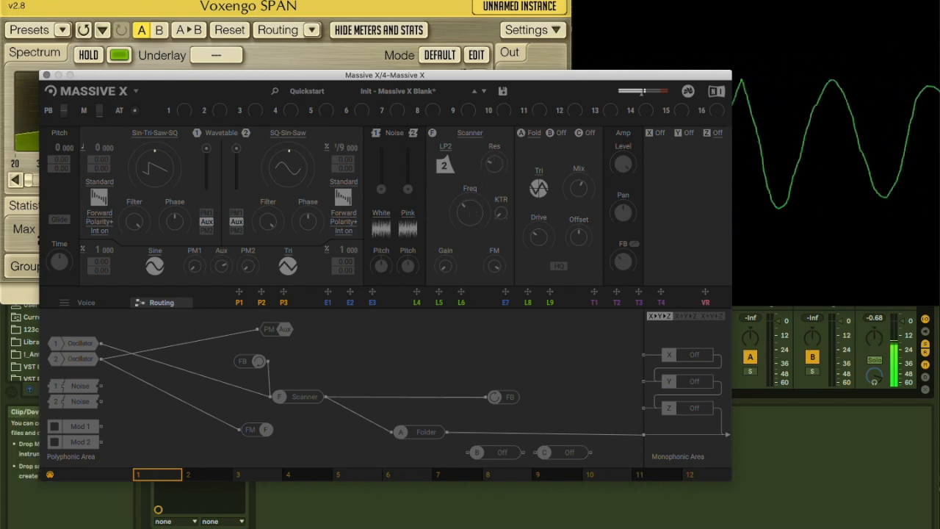
mouse_move(473, 210)
left_mouse_down()
mouse_move(474, 143)
mouse_move(473, 211)
left_mouse_up()
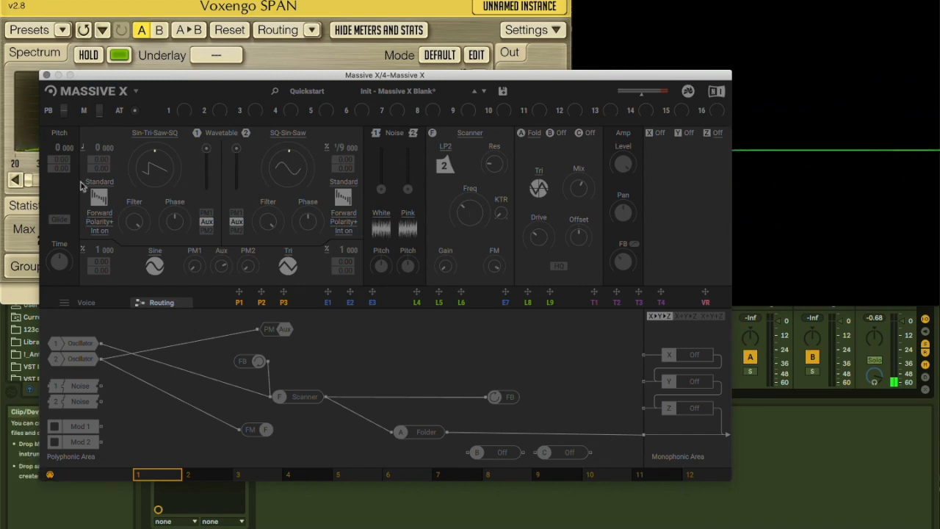
Assign performer P1 to Mod 1, route it into the Scanner, and fill P1's pattern with falling ramps of varying height
mouse_move(83, 391)
left_mouse_down()
mouse_move(116, 393)
mouse_move(85, 384)
left_mouse_up()
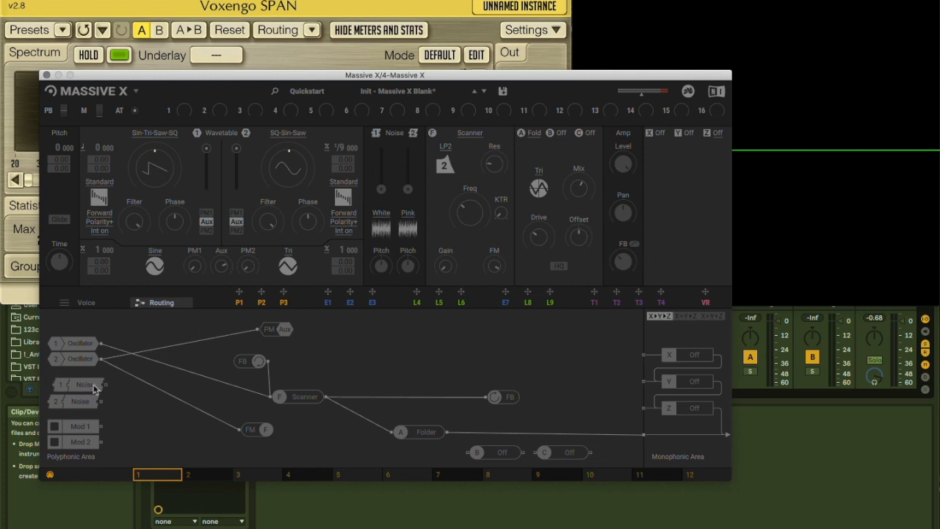
left_click_drag(240, 295, 279, 396)
left_click(238, 303)
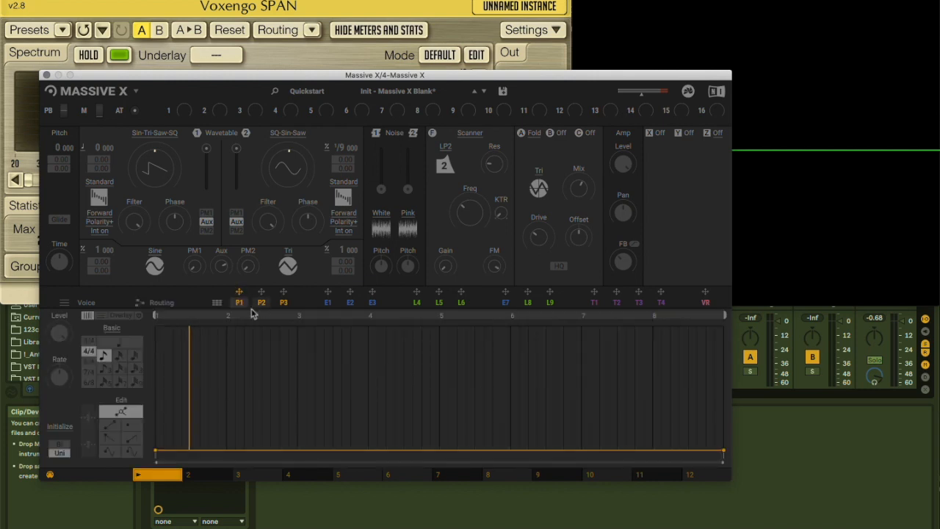
left_click(110, 437)
mouse_move(308, 348)
left_mouse_down()
mouse_move(172, 310)
mouse_move(384, 319)
mouse_move(746, 294)
left_mouse_up()
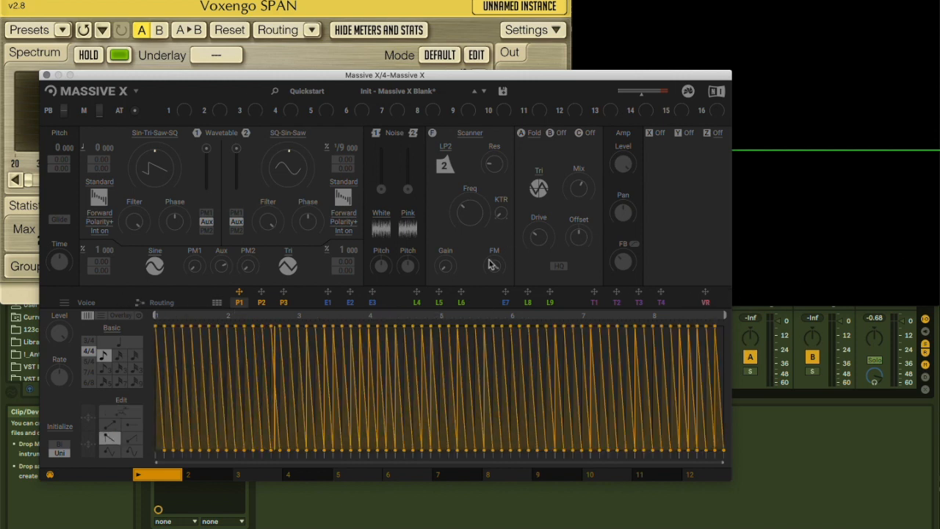
mouse_move(160, 330)
left_mouse_down()
mouse_move(272, 413)
mouse_move(252, 416)
mouse_move(447, 408)
mouse_move(514, 364)
mouse_move(646, 336)
left_mouse_up()
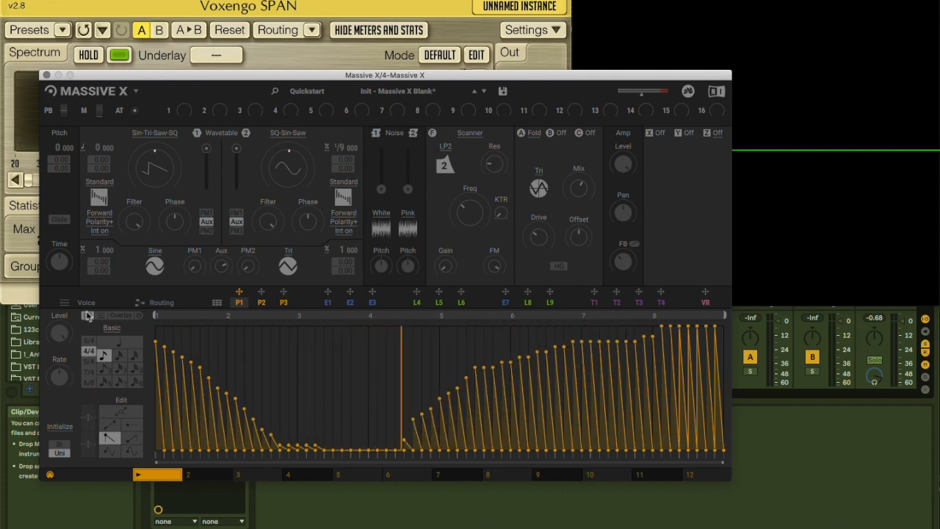
Redraw the middle of P1's pattern with rounded pulses, using a finer grid division and then quarter notes for different sections
left_click(131, 449)
mouse_move(273, 349)
left_mouse_down()
mouse_move(336, 380)
mouse_move(447, 384)
left_mouse_up()
left_click(120, 367)
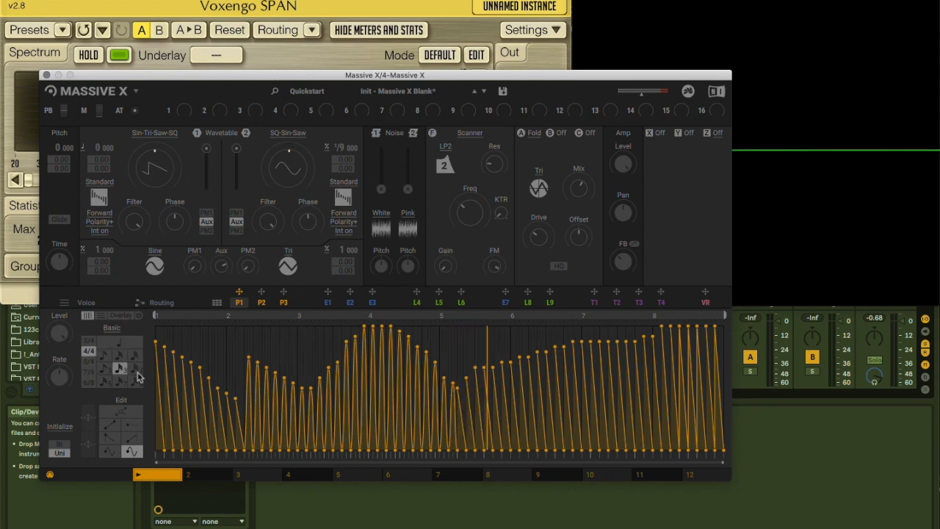
mouse_move(320, 344)
left_mouse_down()
mouse_move(462, 358)
mouse_move(501, 342)
left_mouse_up()
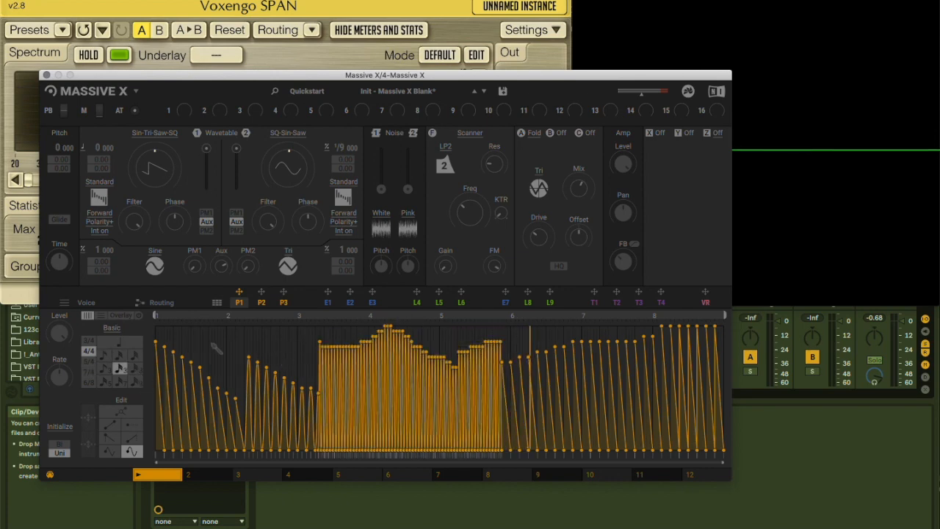
left_click(106, 342)
left_click_drag(287, 342, 414, 375)
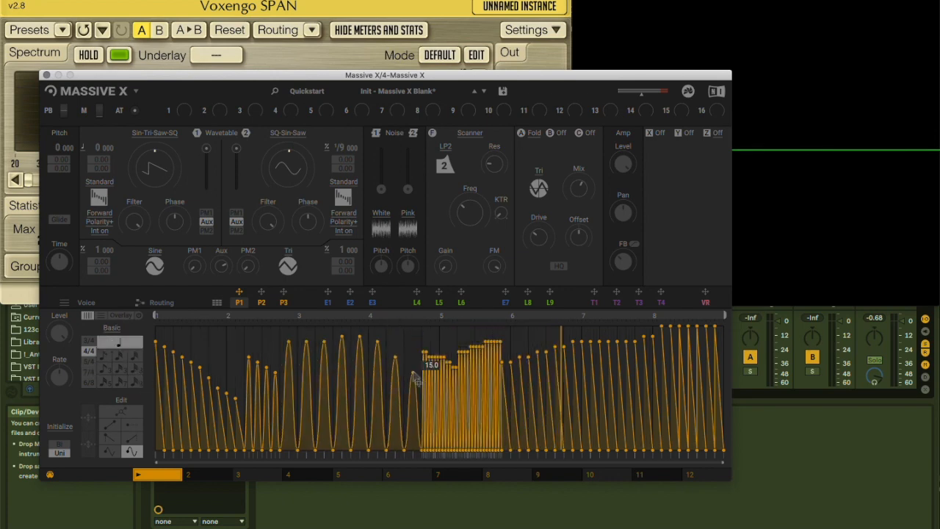
Rewire Mod 1 so that it feeds the PM Aux module, the FB send, the Scanner and the Folder
left_click(147, 302)
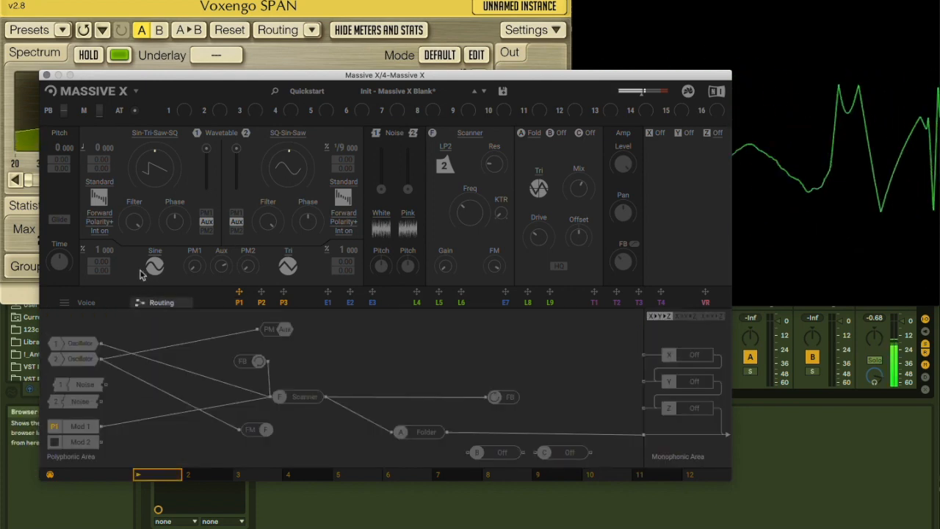
left_click(239, 301)
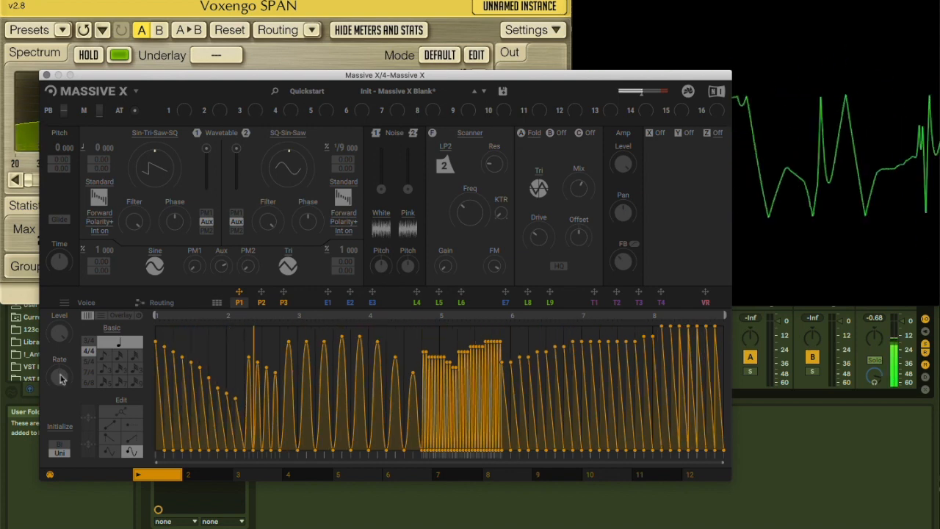
left_click(144, 304)
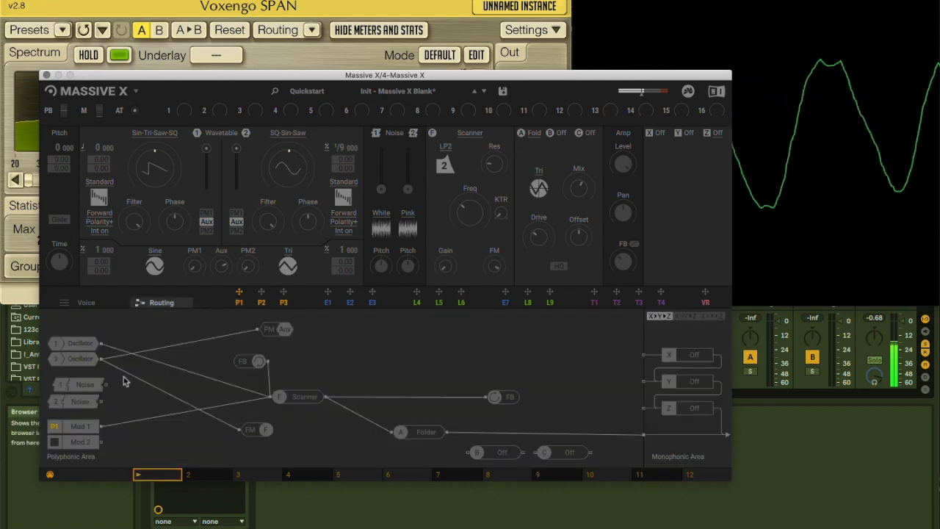
left_click(126, 425)
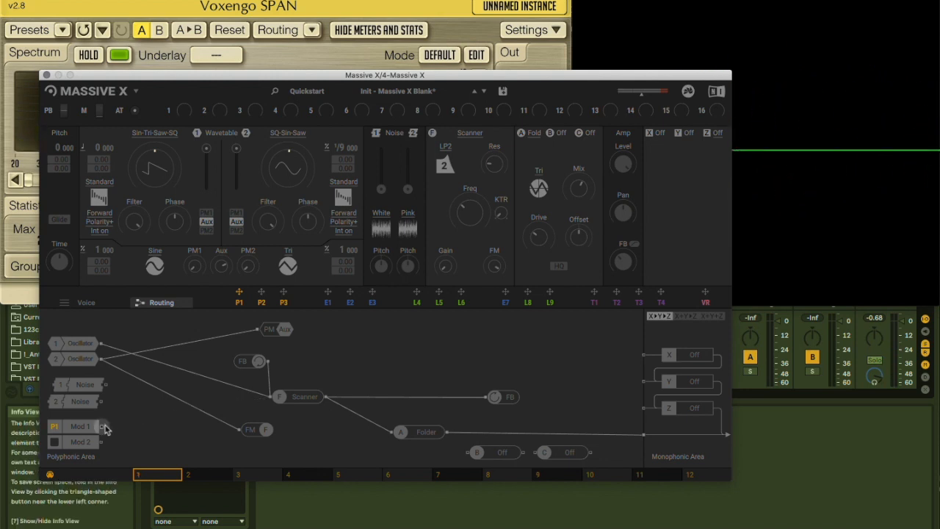
left_click_drag(105, 430, 257, 334)
left_click_drag(108, 435, 485, 403)
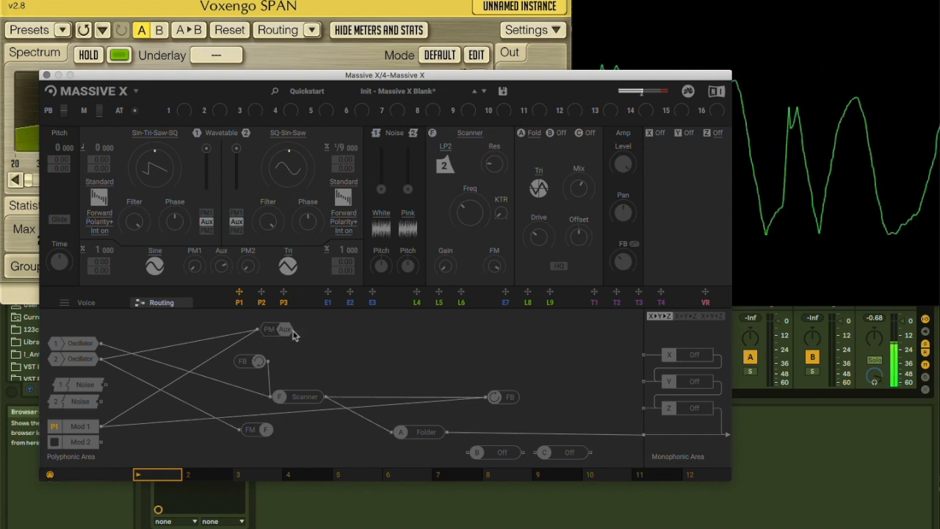
left_click_drag(102, 429, 269, 400)
left_click_drag(102, 426, 389, 431)
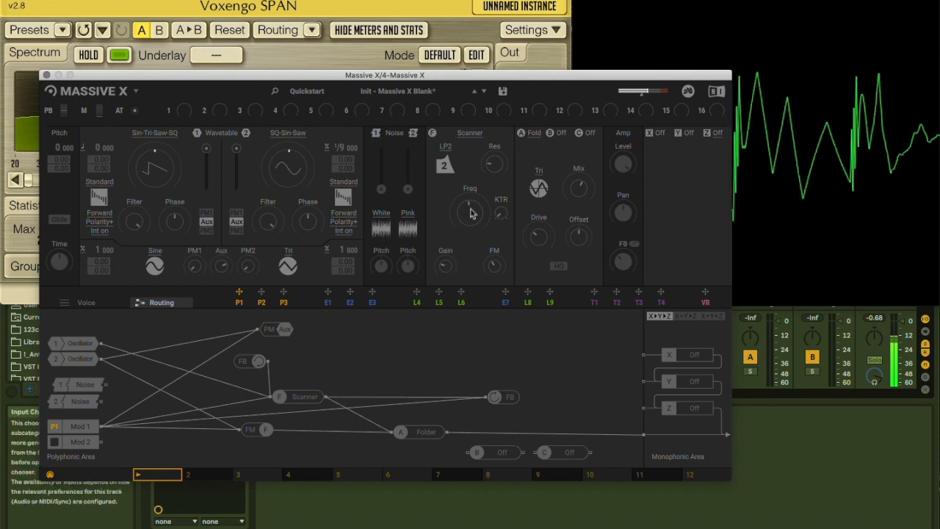
Switch the Scanner's filter to LP1, set oscillator 2's ratio to 7, and adjust oscillator 1's wavetable position and filter
left_click(447, 168)
left_click(436, 189)
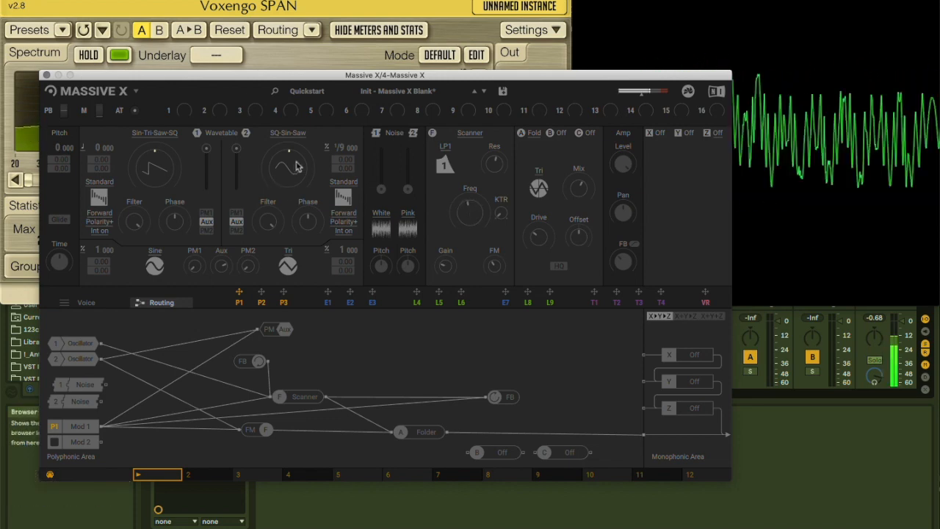
left_click_drag(337, 148, 338, 108)
left_click_drag(155, 164, 156, 188)
left_click_drag(136, 221, 143, 246)
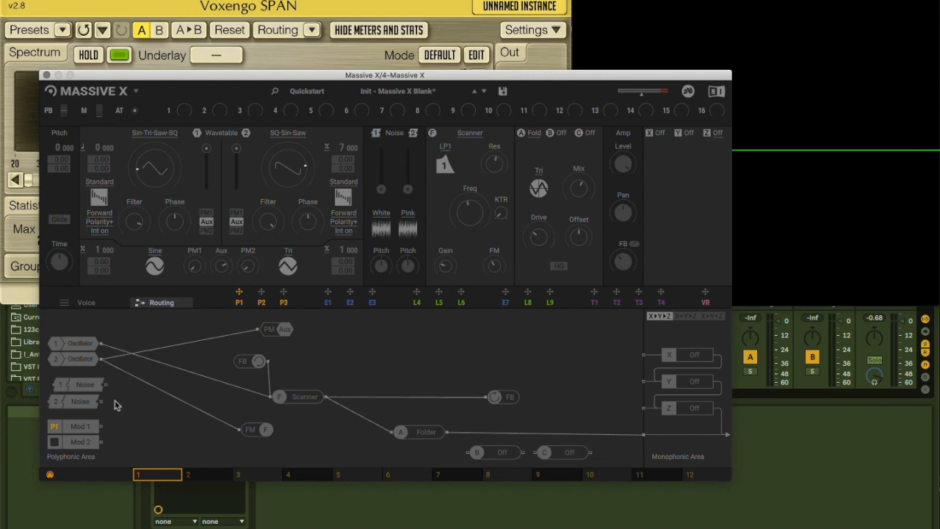
Close Massive X, arm the Reaktor 6 track for recording and open the Reaktor 6 plug-in window
left_click(46, 75)
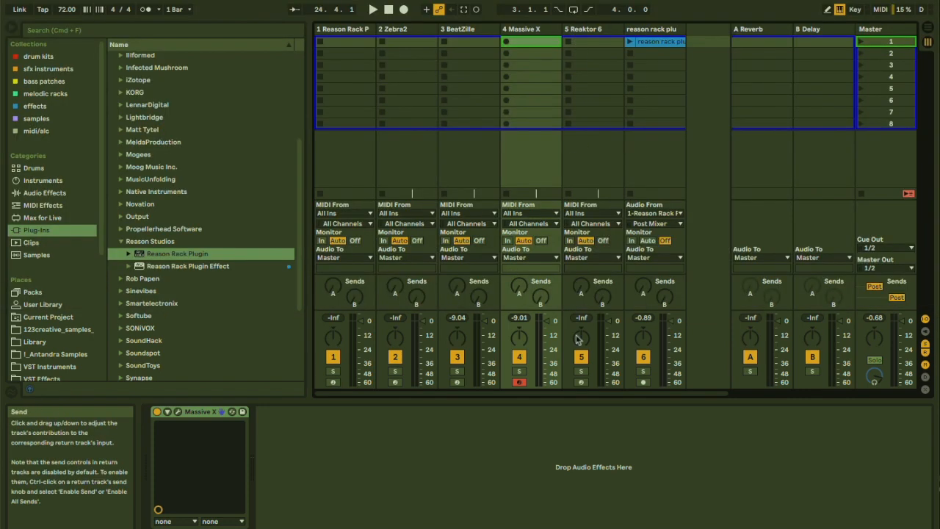
left_click(580, 382)
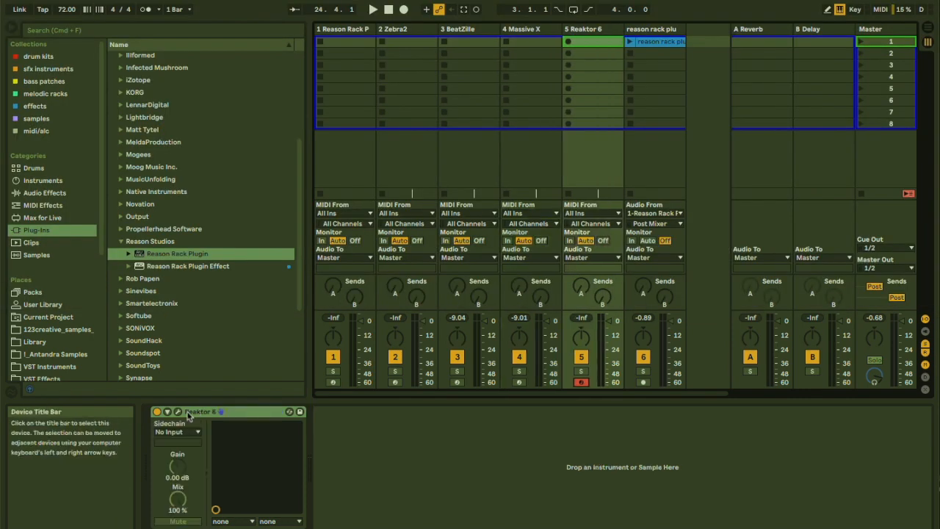
left_click(177, 413)
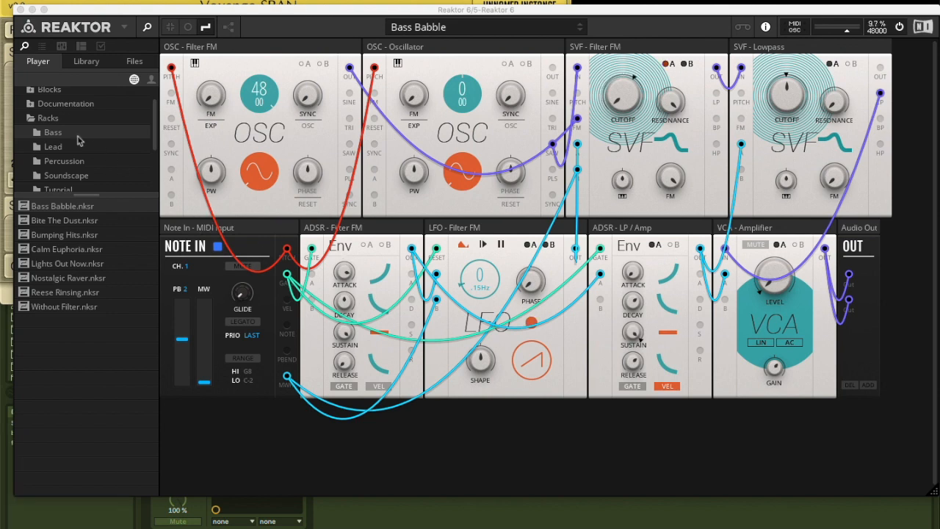
Look through Reaktor's library folders for Reaktor Blocks Wired and the Bento Box and Util modules of Blocks Base
left_click(31, 120)
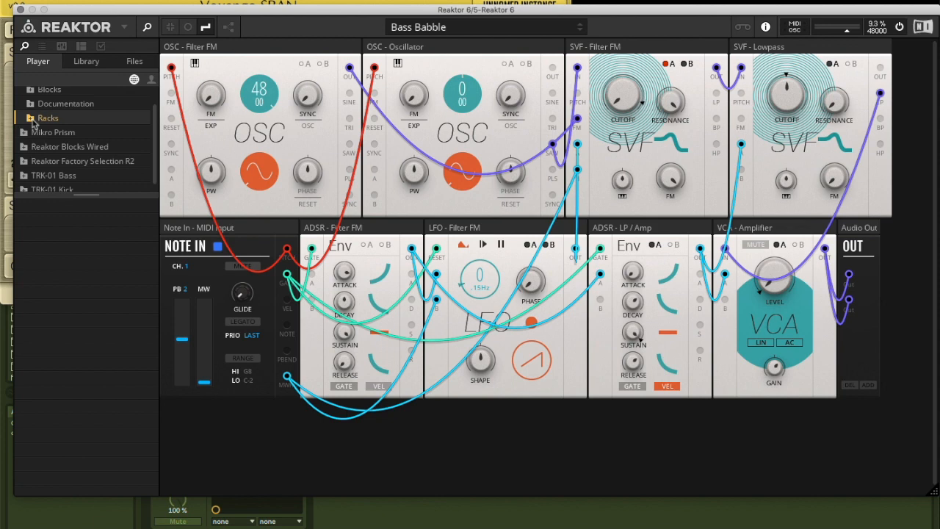
left_click(25, 148)
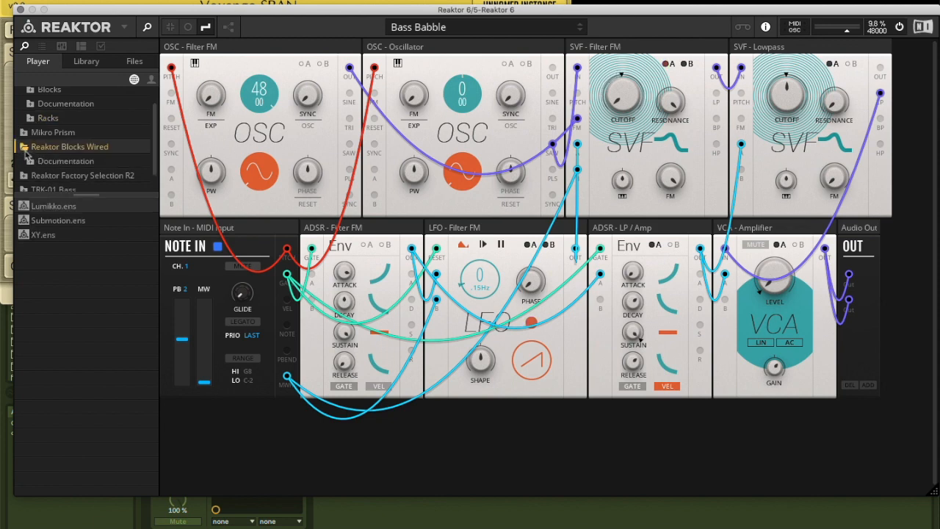
scroll(25, 154, "up", 1)
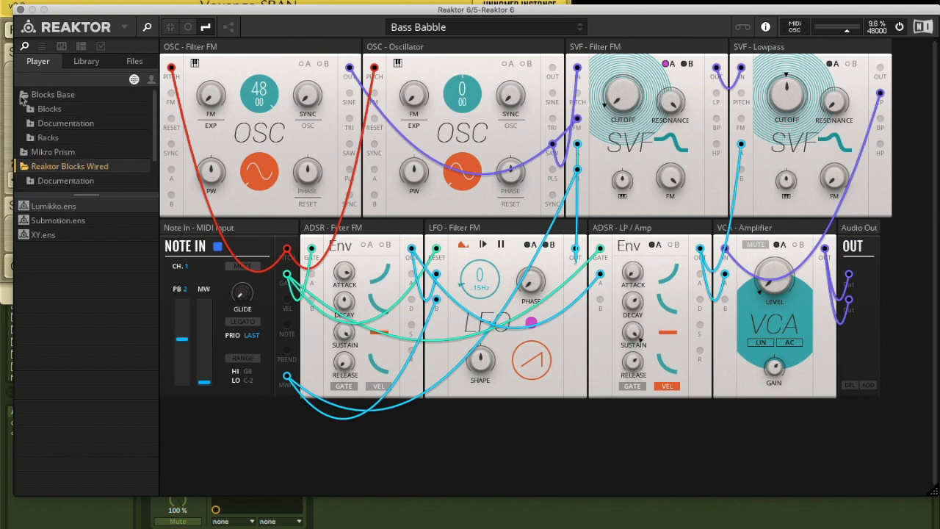
left_click(32, 109)
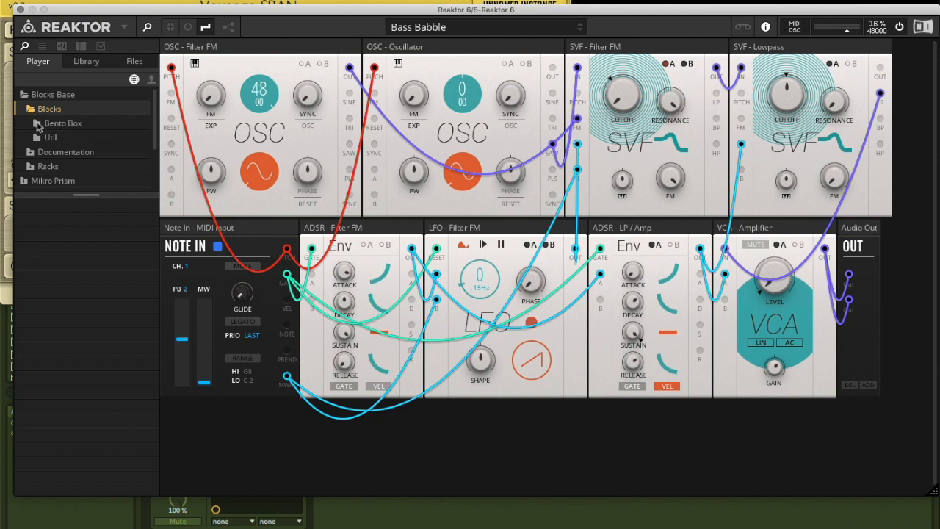
left_click(37, 125)
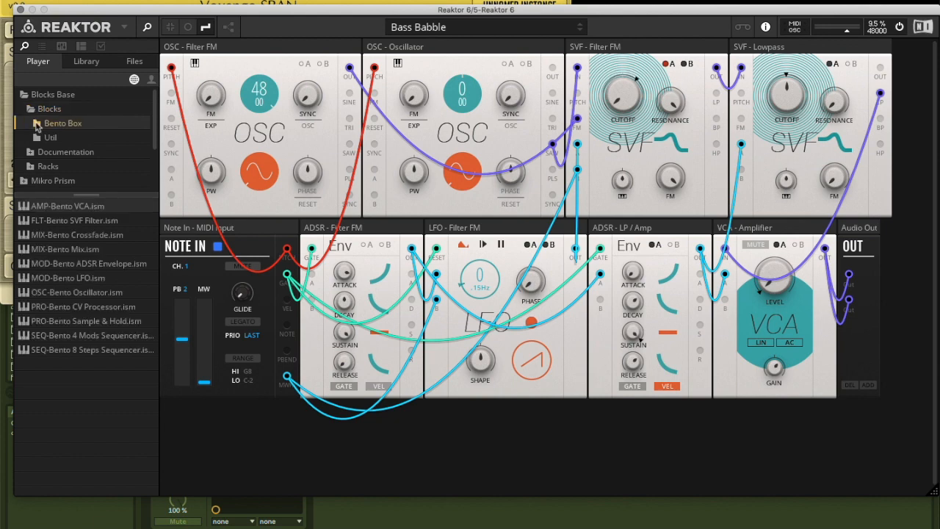
left_click(40, 141)
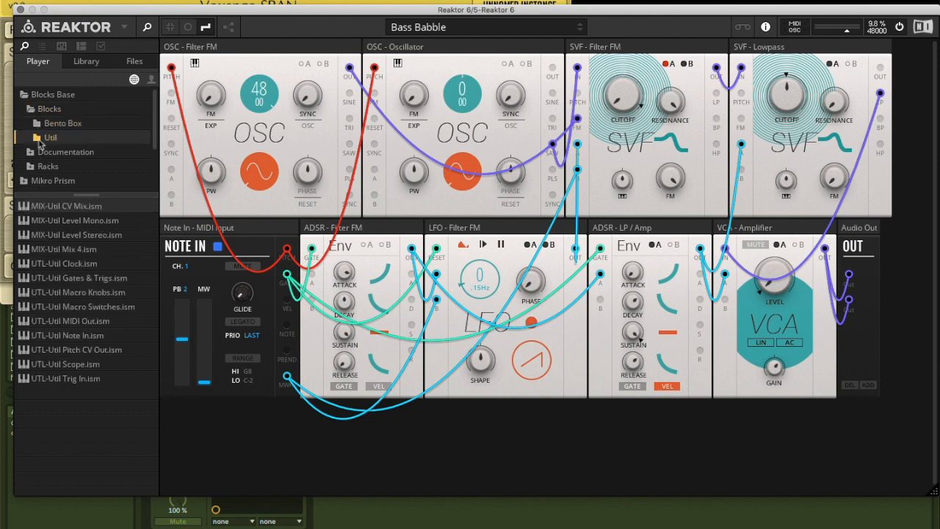
Load the Bass Babble rack from the Bass folder of the Blocks Base racks
left_click(40, 169)
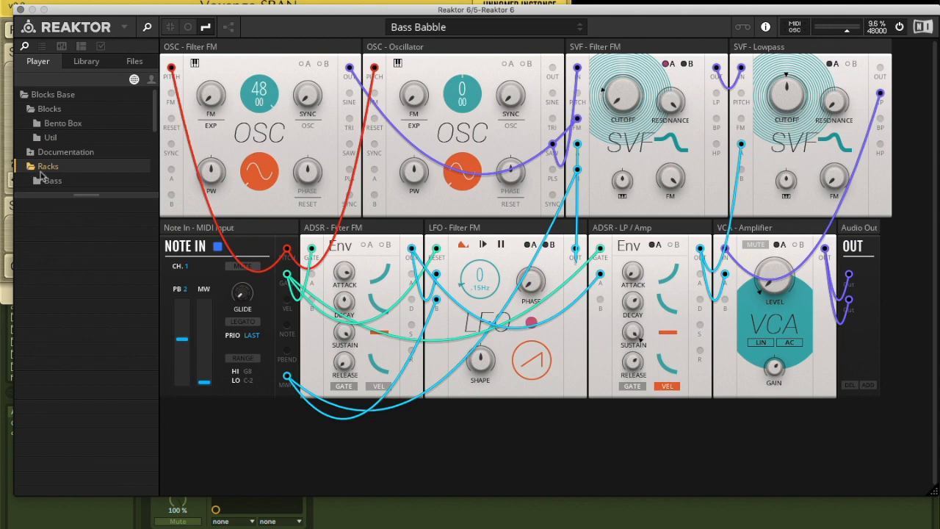
scroll(42, 176, "down", 6)
scroll(46, 132, "up", 3)
scroll(46, 130, "down", 1)
scroll(45, 130, "down", 1)
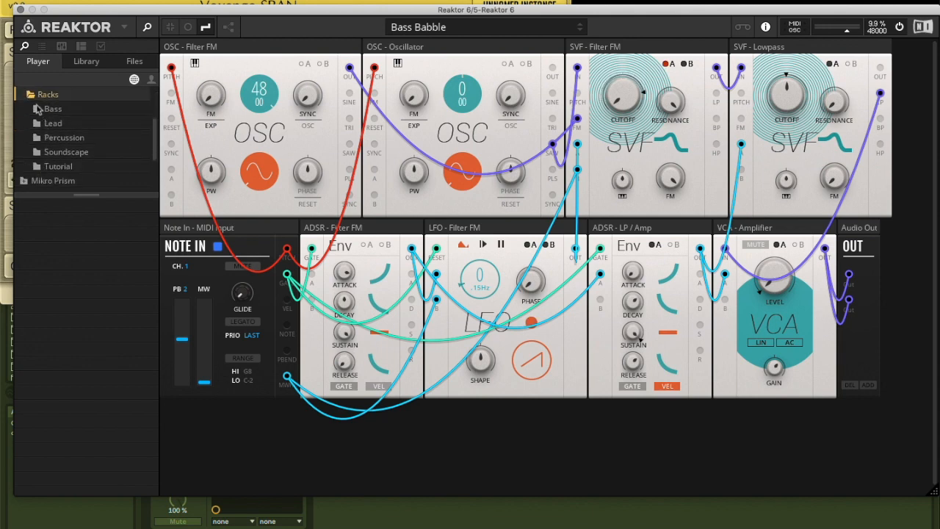
left_click(38, 111)
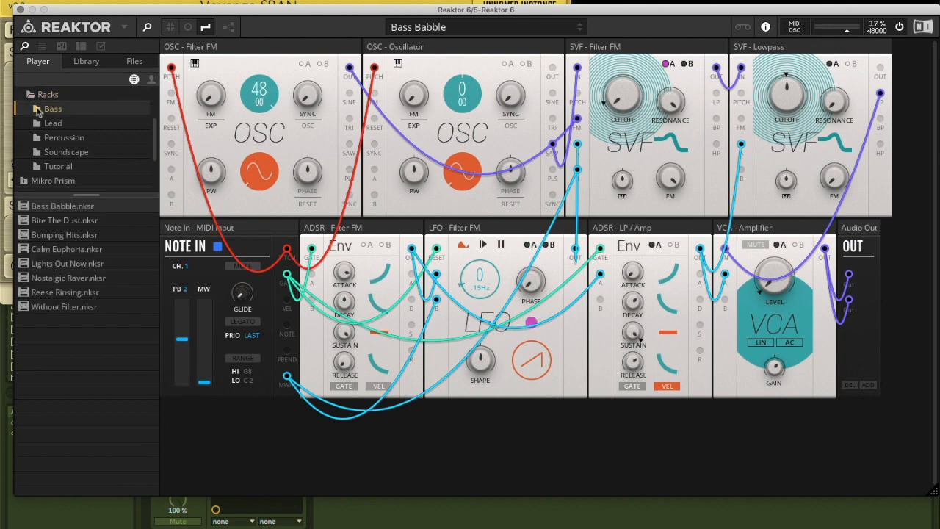
left_click(58, 210)
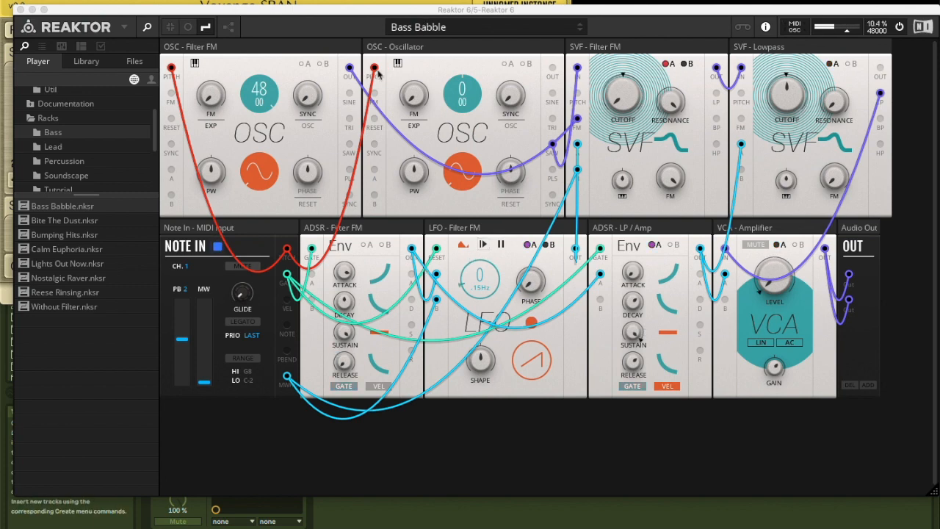
Repatch Bass Babble by unplugging the main oscillator's pitch, feeding the first oscillator's sine into its FM, and patching Filter FM's BP into Lowpass pitch
left_click_drag(374, 68, 362, 81)
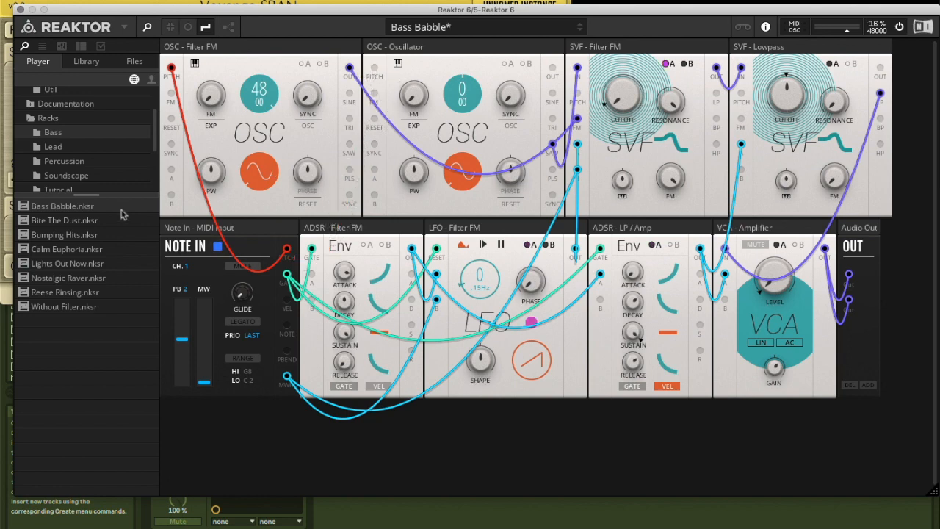
left_click_drag(351, 94, 378, 96)
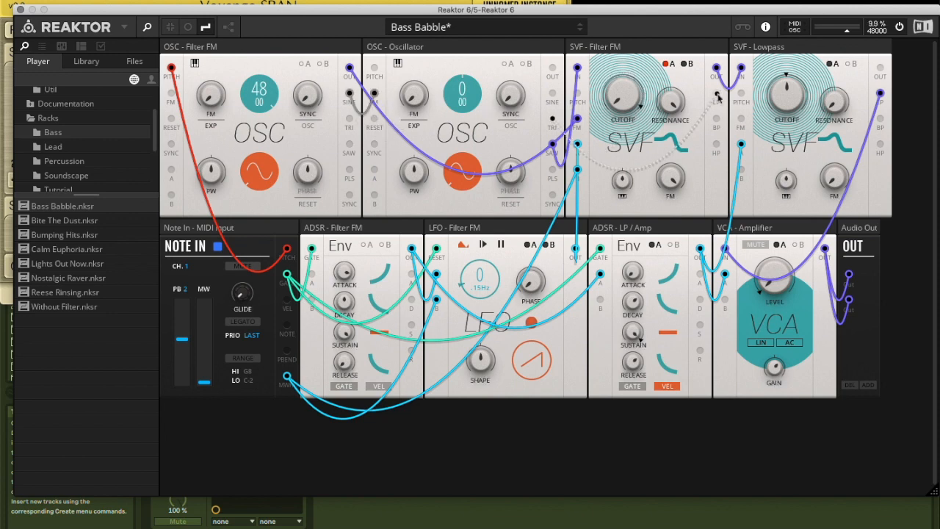
left_click_drag(716, 119, 741, 94)
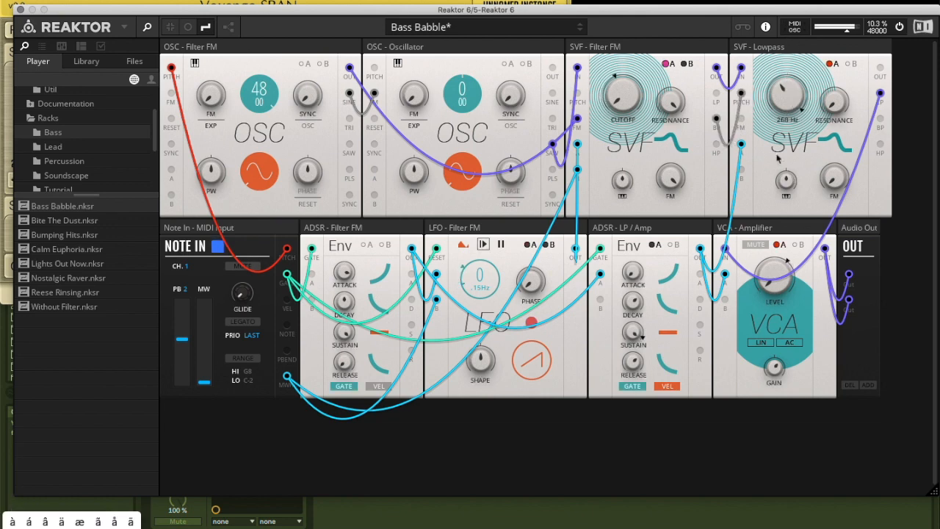
Load the Chiptune Mayhem rack from the Lead racks, discarding the changes to Bass Babble
left_click(41, 150)
left_click(49, 237)
double_click(49, 236)
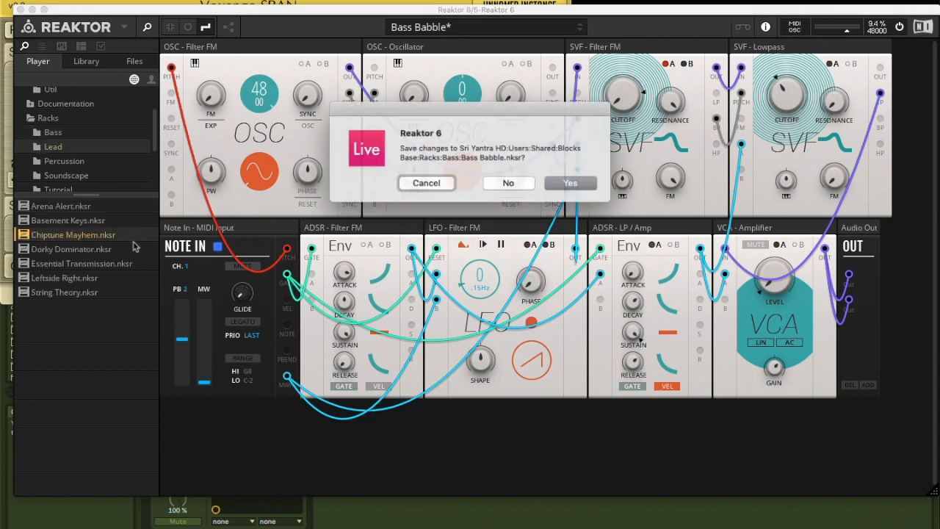
left_click(505, 183)
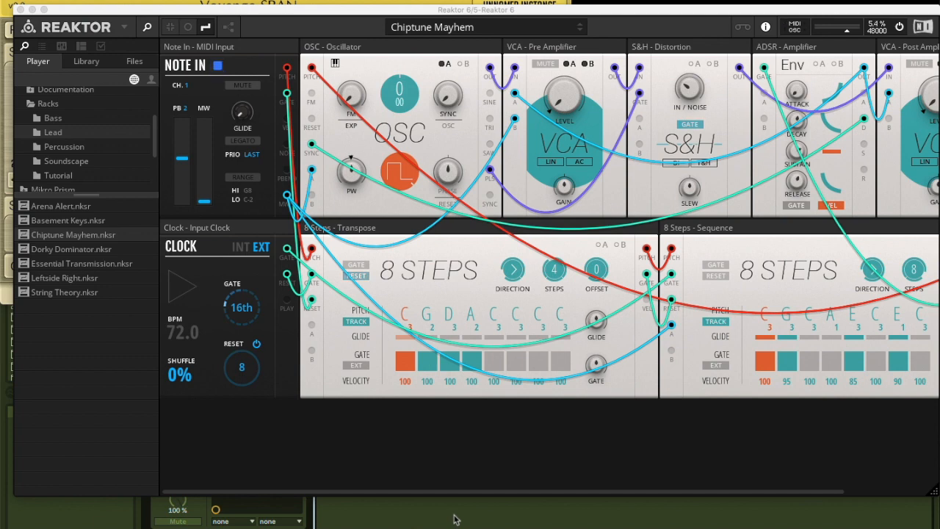
Switch to the Leftside Right rack and look over its modules and cabling
left_click(437, 29)
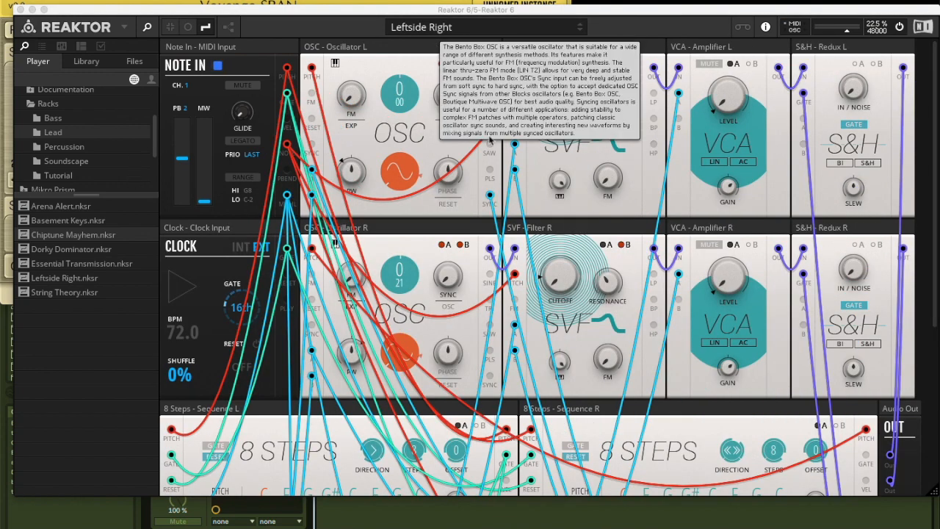
left_click(514, 26)
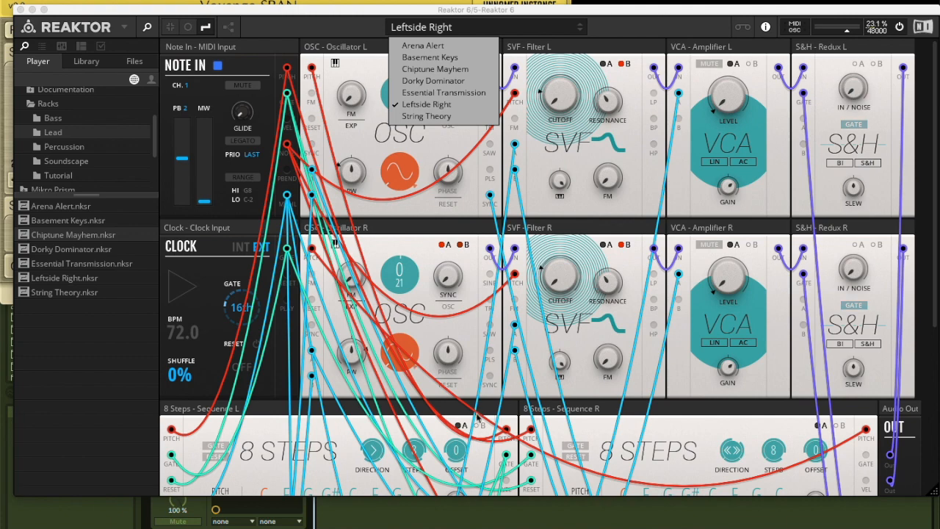
scroll(559, 287, "down", 3)
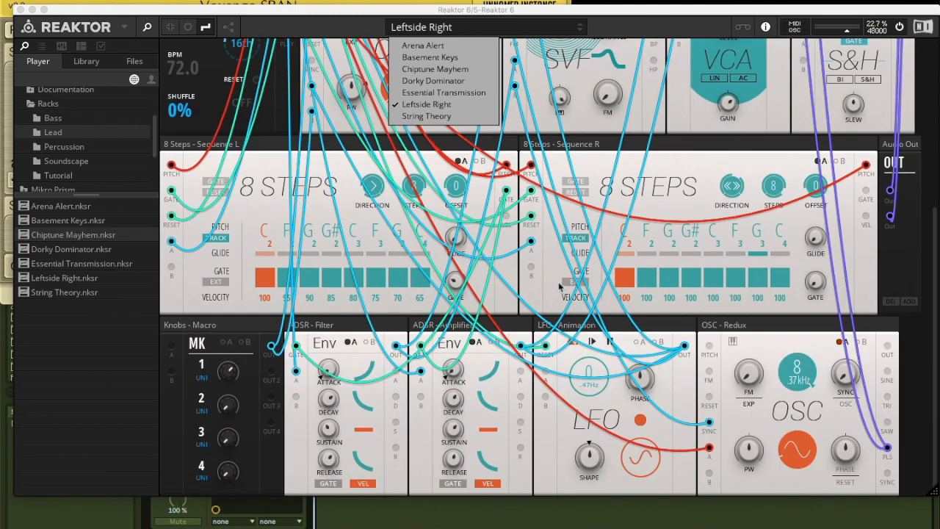
scroll(559, 287, "up", 3)
Show the rack's structure view alongside the front panels and examine the module wiring down to the lowest row
left_click(230, 32)
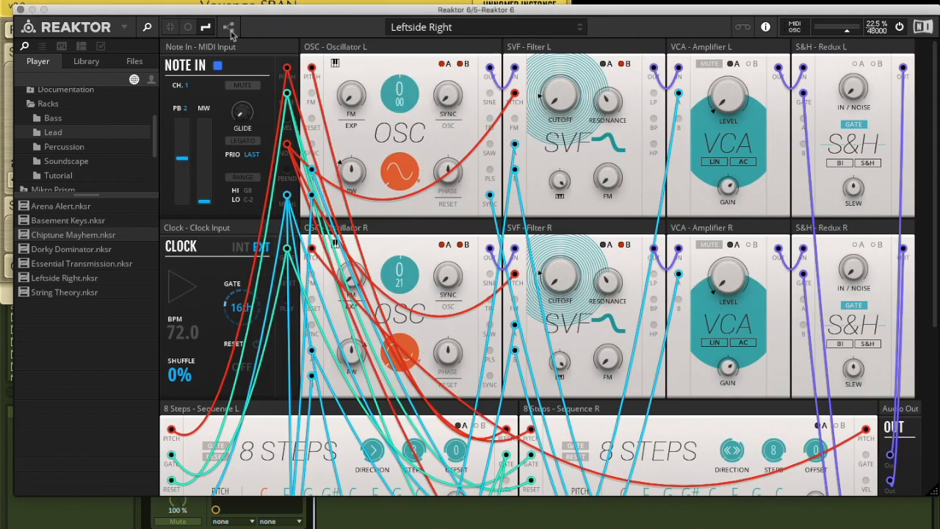
left_click(229, 27)
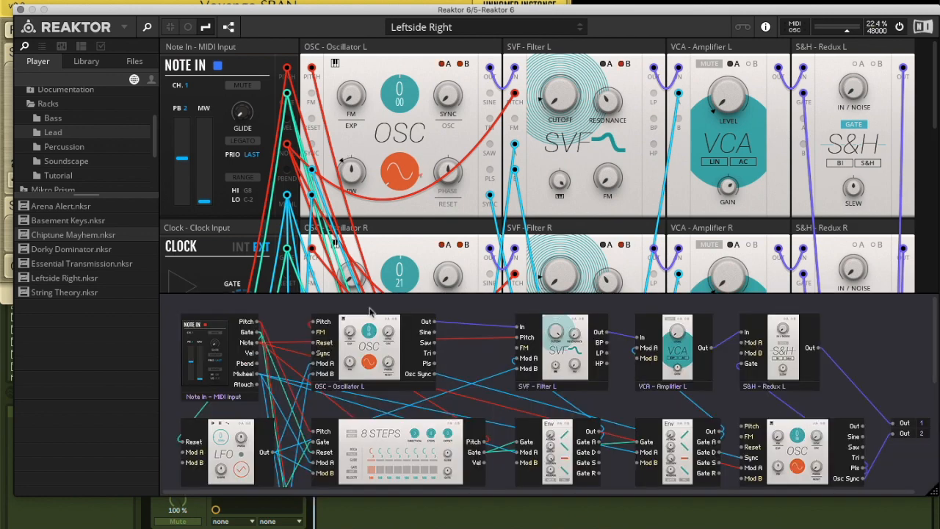
scroll(417, 389, "down", 3)
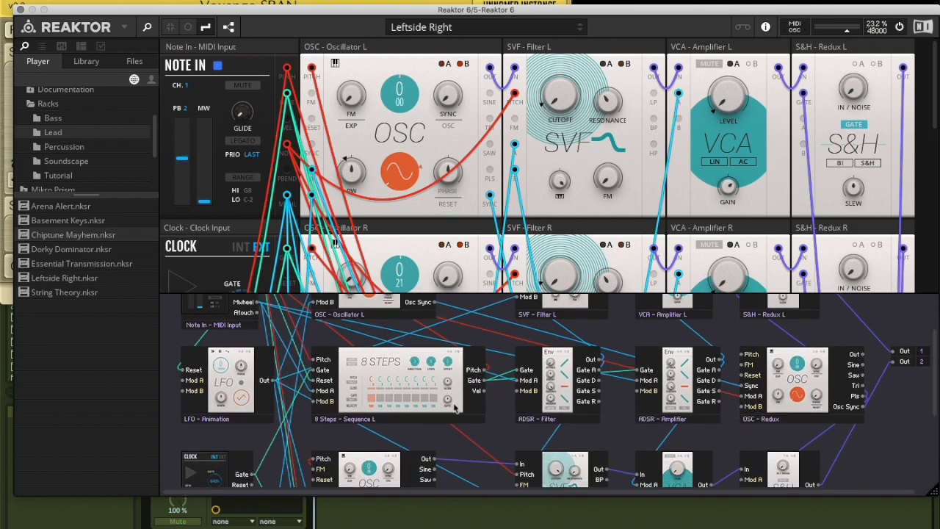
scroll(456, 408, "down", 6)
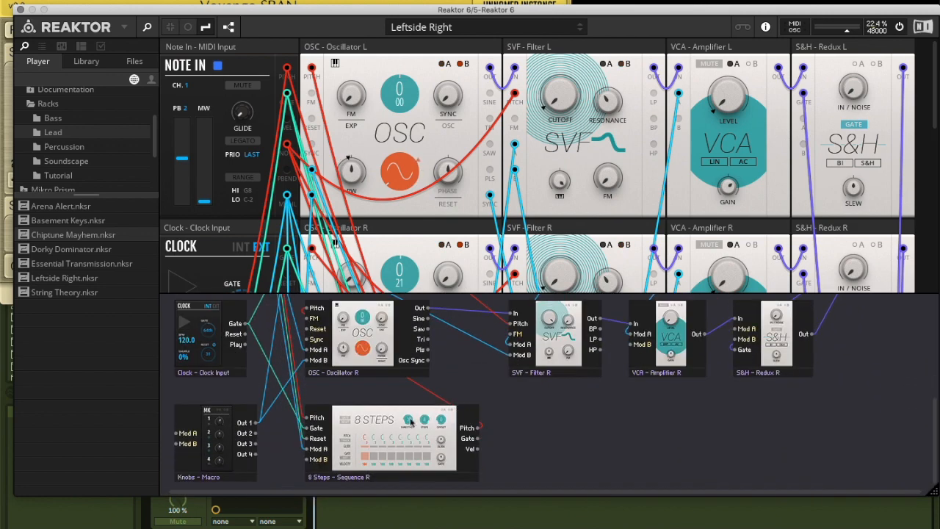
Delete the 8 Steps Sequence R, Oscillator L and SVF Filter L modules from the Leftside Right rack
mouse_move(398, 421)
left_mouse_down()
mouse_move(442, 423)
mouse_move(387, 423)
left_mouse_up()
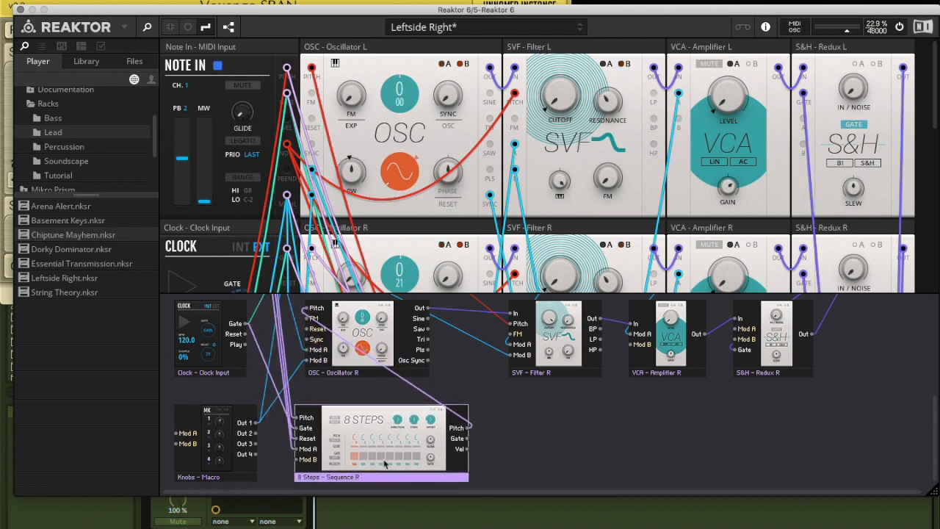
key("Delete")
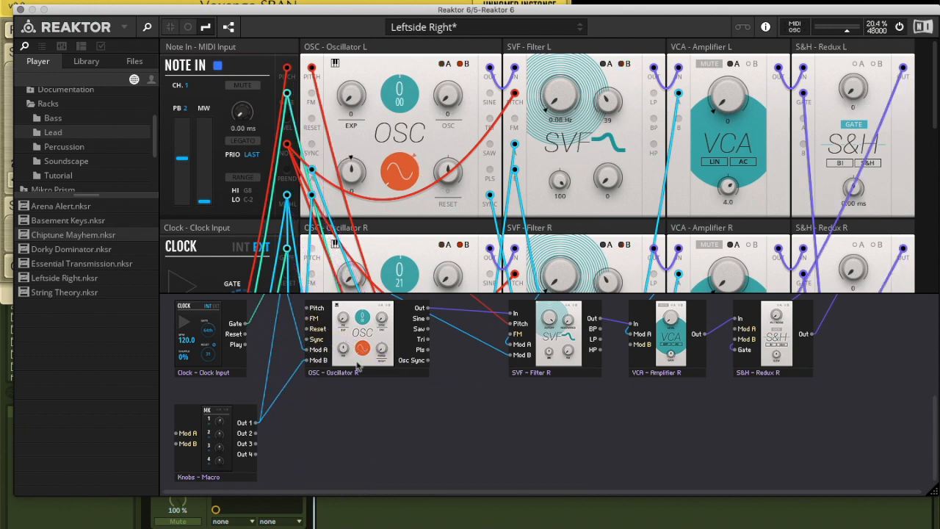
left_click(404, 49)
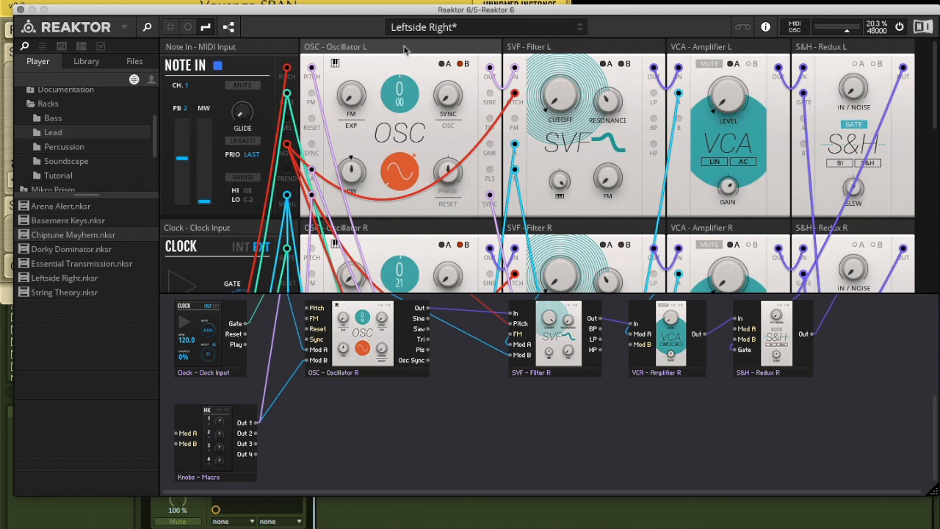
key("Delete")
left_click(403, 50)
key("Delete")
left_click(403, 50)
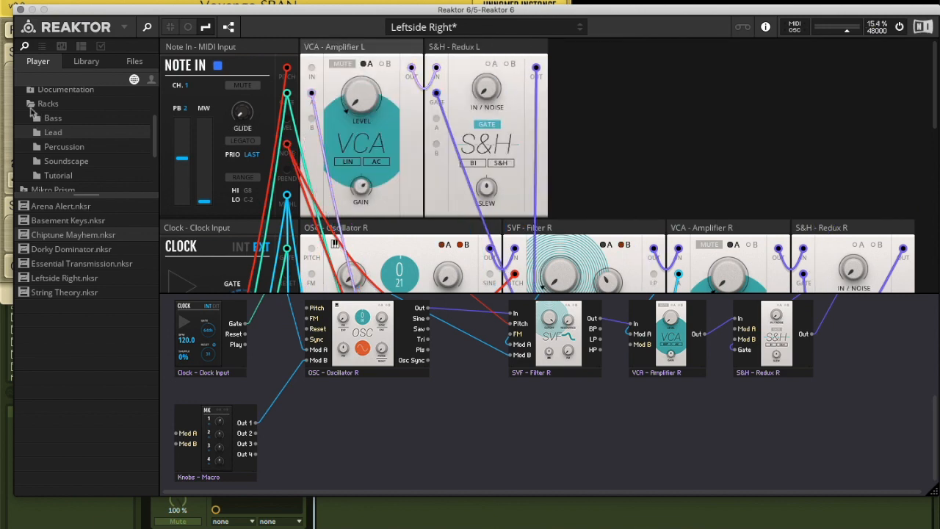
Insert a Bento ADSR Envelope and a Bento Sample & Hold after VCA Amplifier L, patching the envelope's output into S&H Redux L's input
left_click(31, 105)
scroll(31, 111, "up", 3)
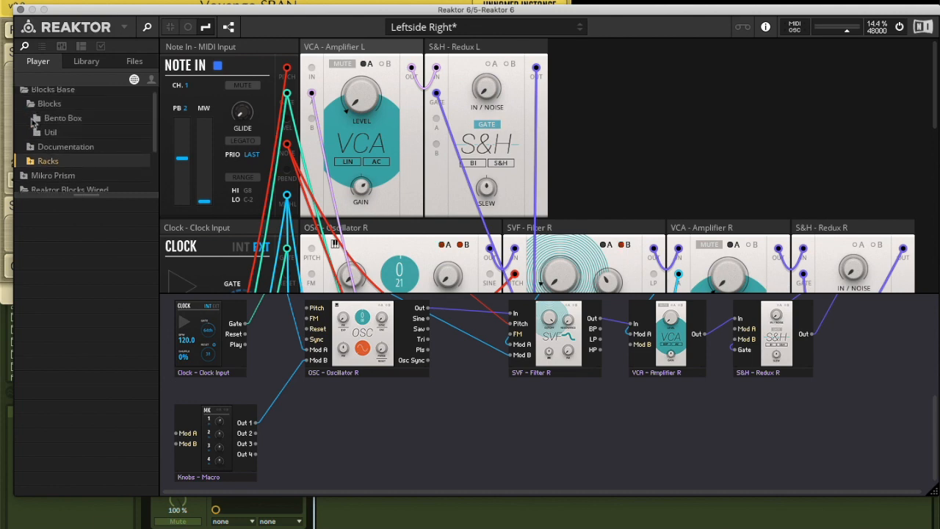
left_click(41, 121)
left_click(48, 266)
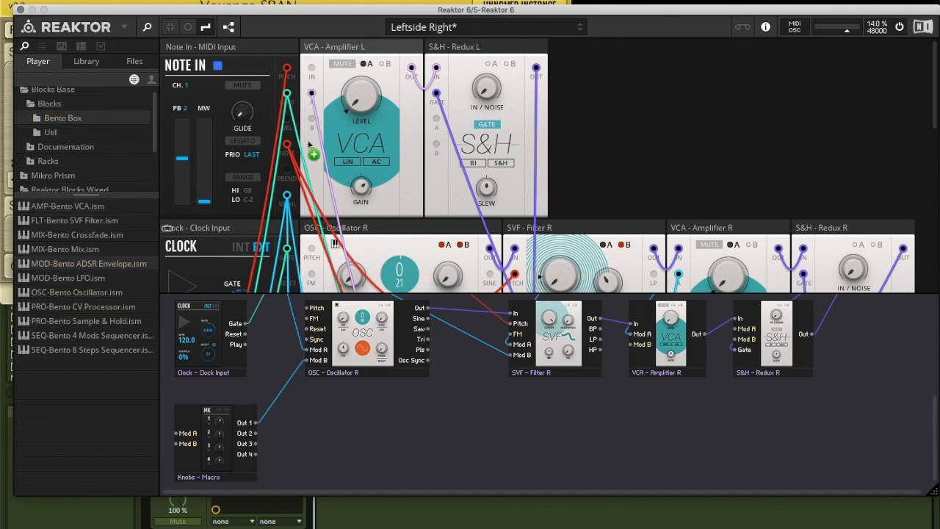
left_click_drag(414, 139, 415, 140)
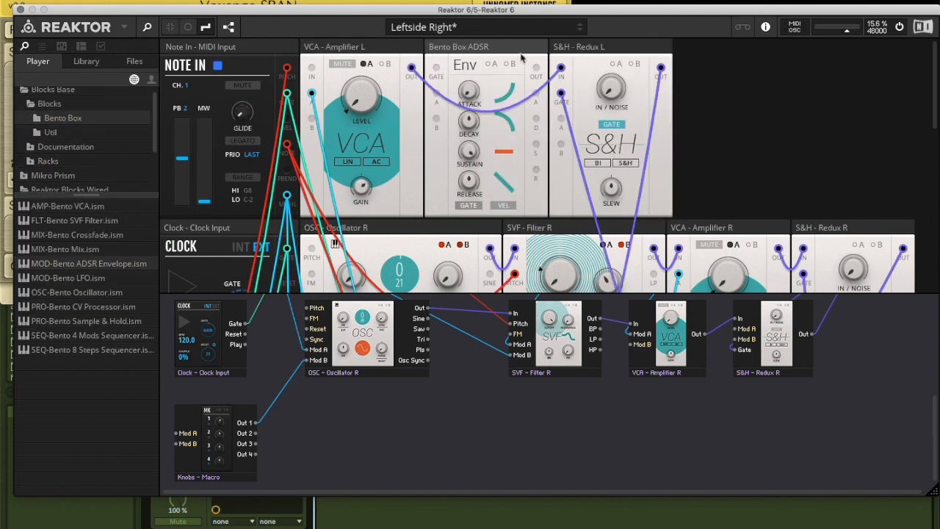
left_click_drag(538, 71, 560, 67)
left_click(60, 321)
left_click_drag(398, 88, 400, 90)
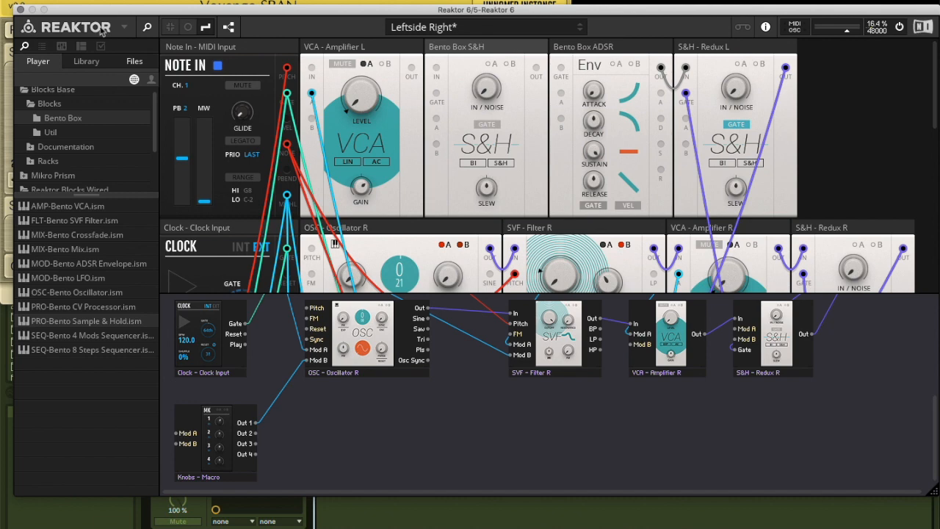
Create a new rack, discarding the changes to Leftside Right
left_click(99, 29)
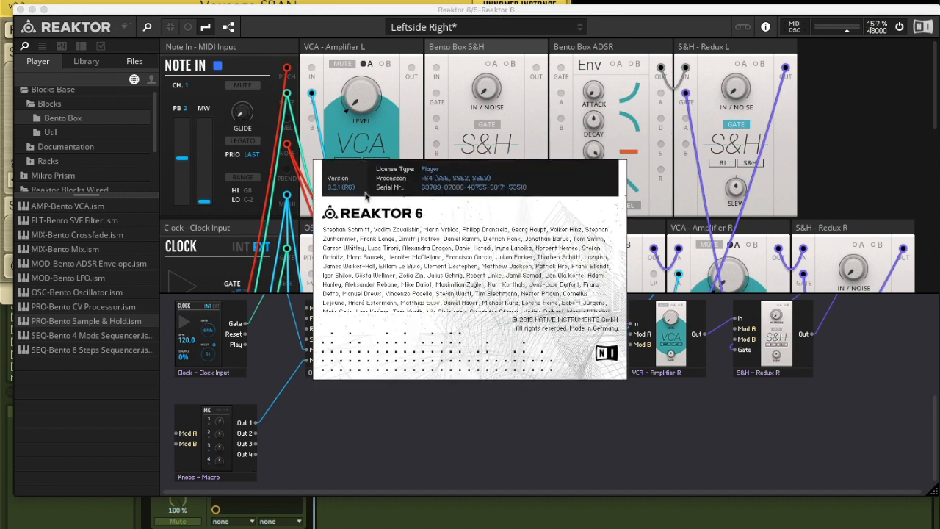
left_click(389, 204)
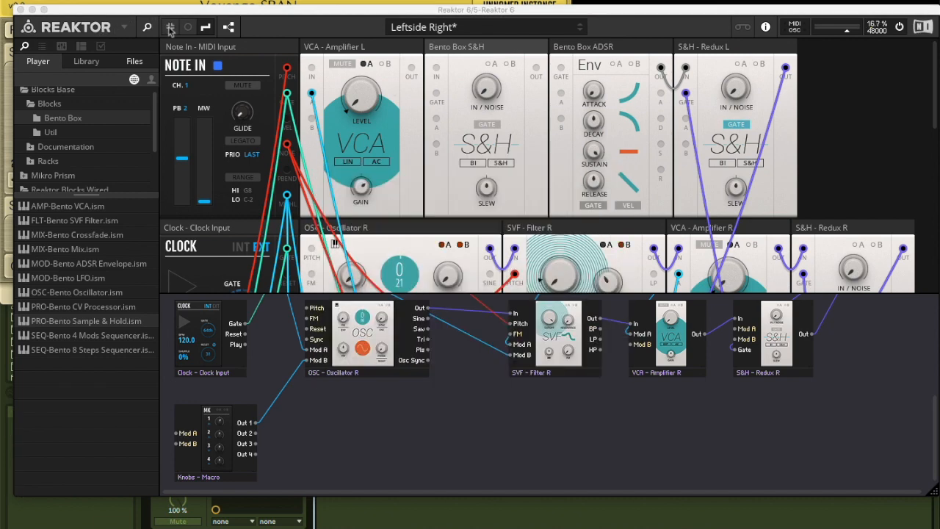
left_click(126, 29)
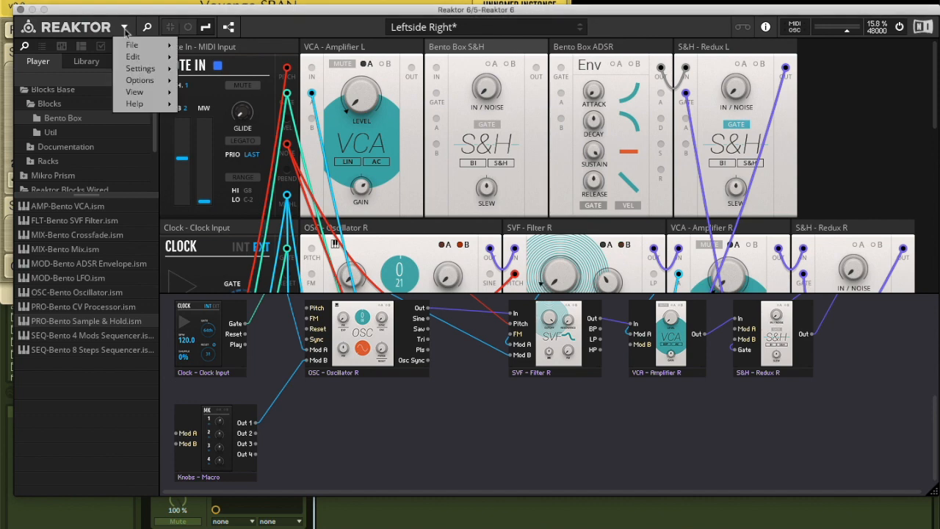
mouse_move(164, 49)
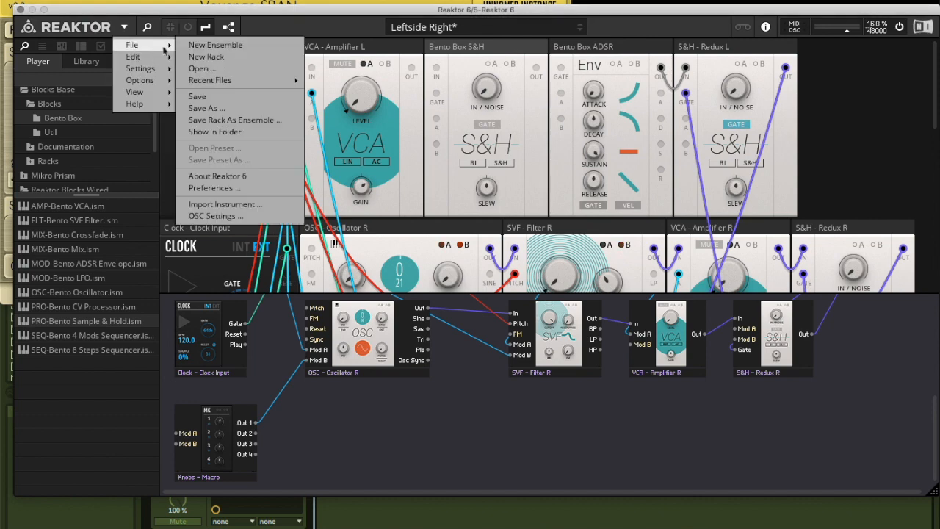
left_click(206, 57)
left_click(508, 183)
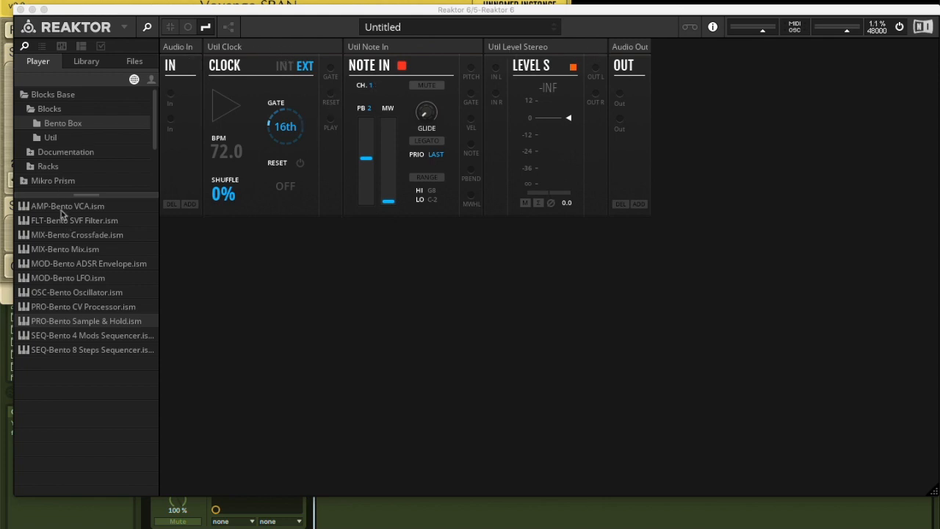
Add a Bento Oscillator after Note In, patching Note In's pitch into it and its main output into Level S's left input
left_click_drag(69, 294, 496, 69)
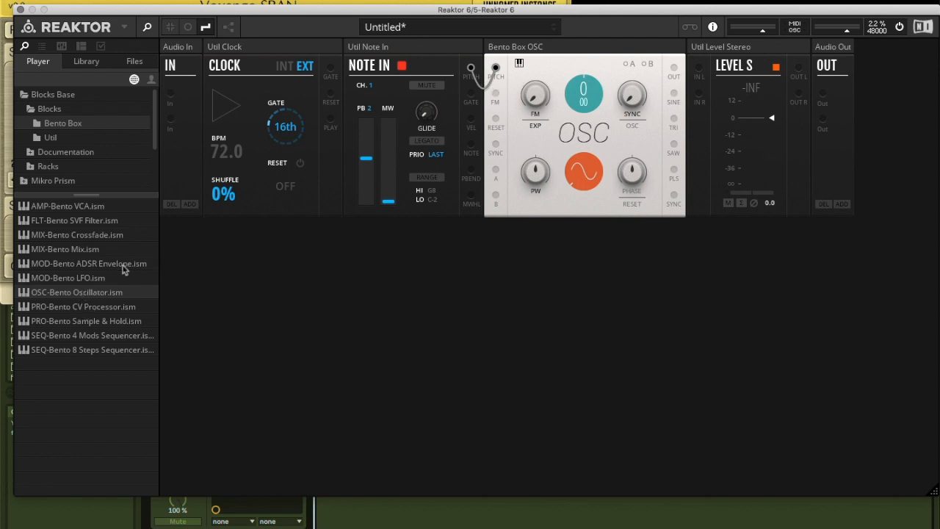
left_click_drag(676, 69, 699, 70)
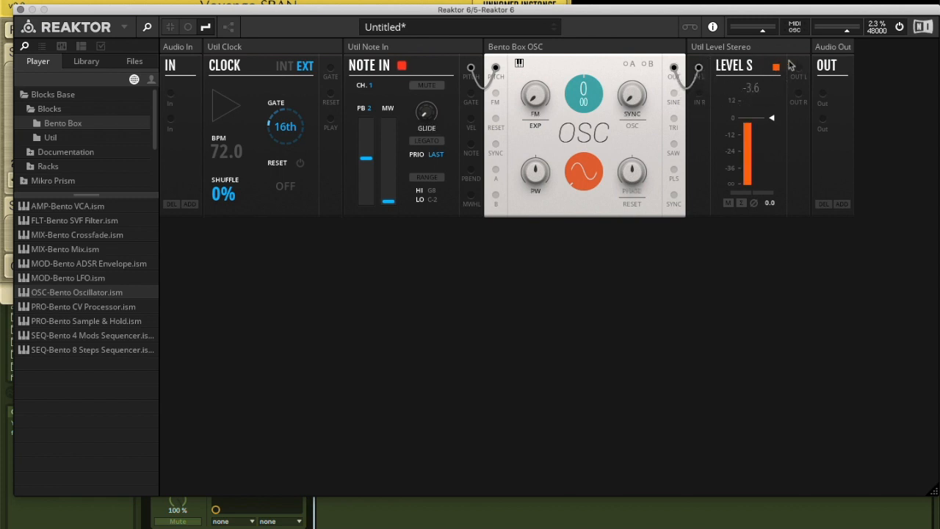
Test the oscillator's sound by patching Level S's left output to both audio outputs, and unplug both cables
left_click_drag(799, 70, 823, 119)
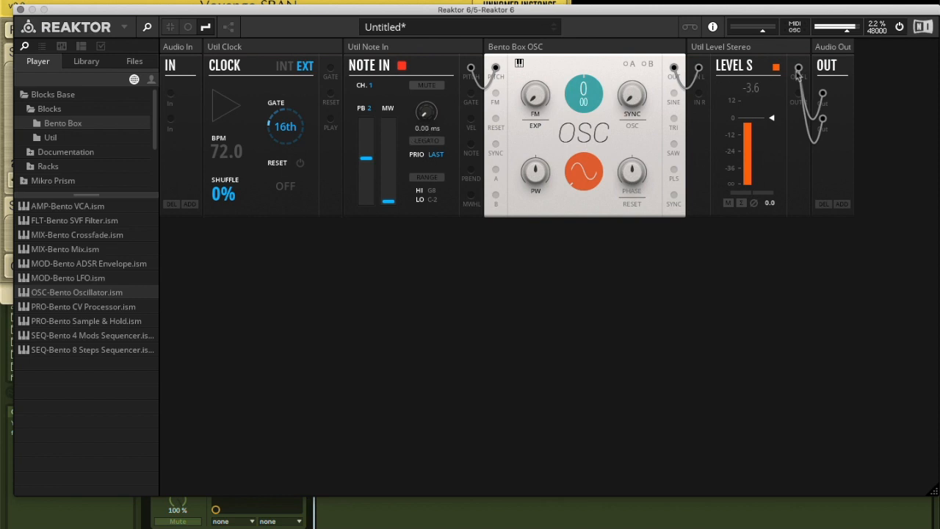
left_click_drag(822, 93, 809, 84)
left_click_drag(822, 118, 783, 145)
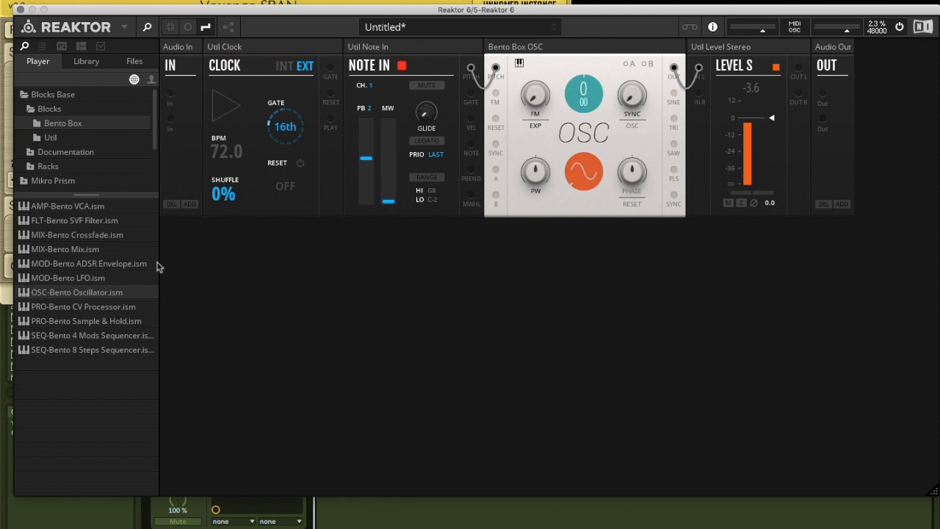
Add a Bento ADSR Envelope after the oscillator and unplug the oscillator's cable from Level S
left_click_drag(94, 270, 690, 67)
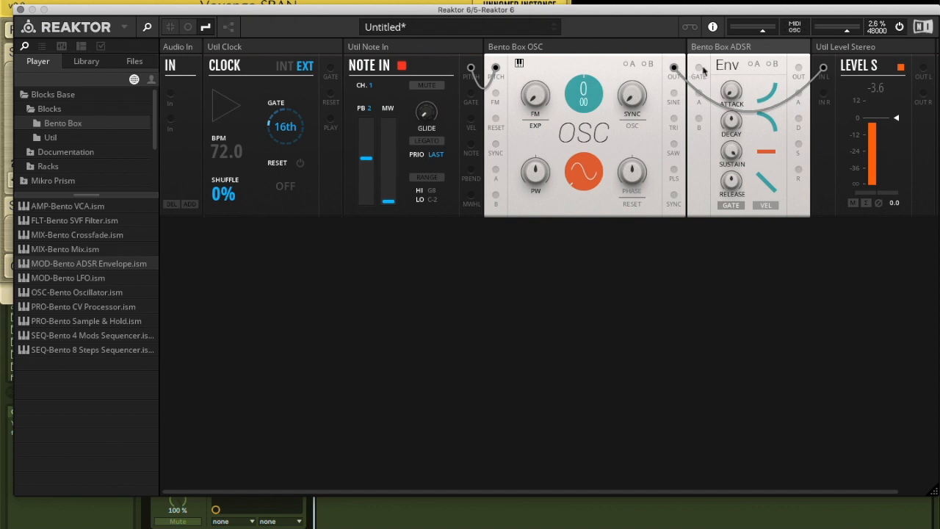
double_click(824, 70)
left_click_drag(673, 70, 699, 68)
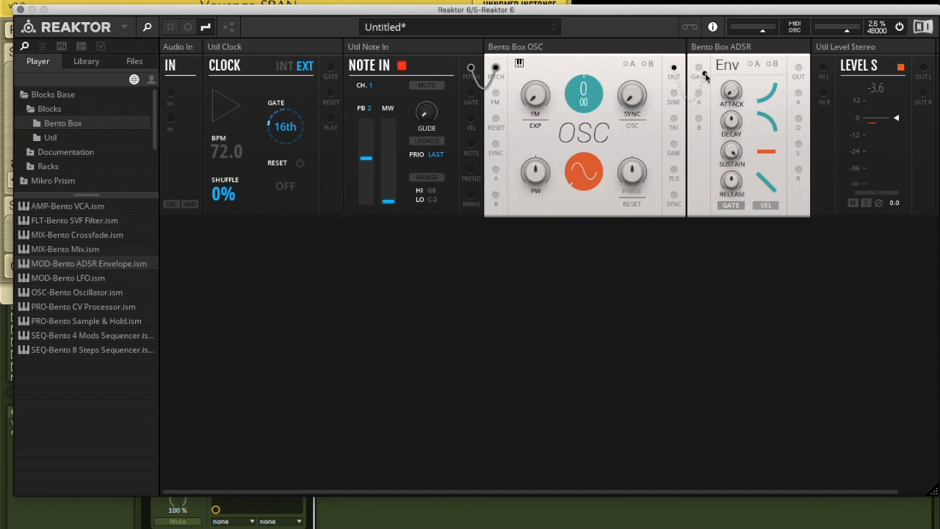
left_click_drag(701, 72, 700, 70)
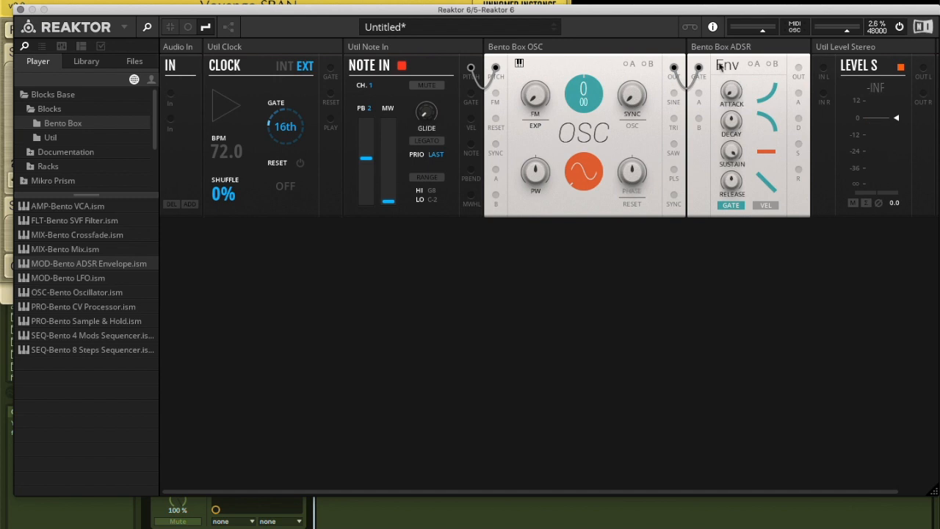
double_click(700, 68)
Patch Note In's gate output into the envelope's gate input and add a Bento VCA after the envelope
left_click_drag(473, 103, 698, 68)
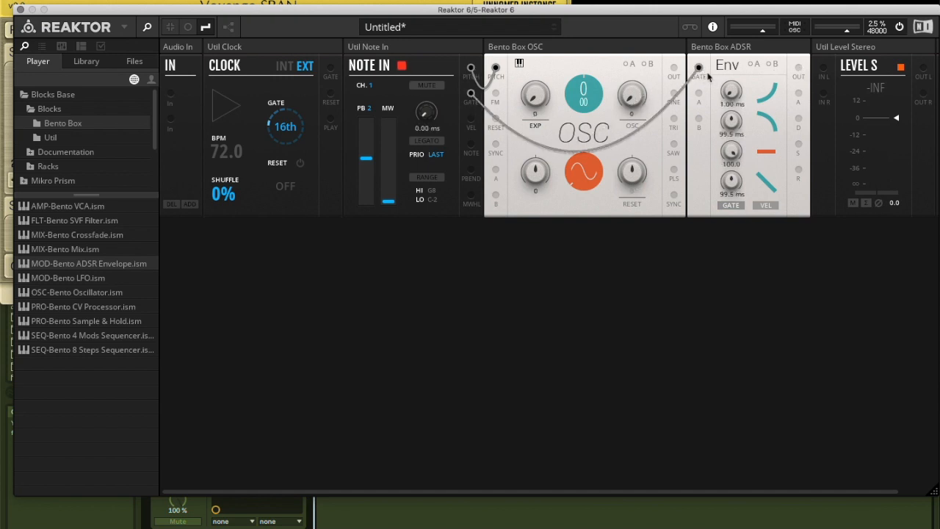
left_click_drag(798, 68, 763, 114)
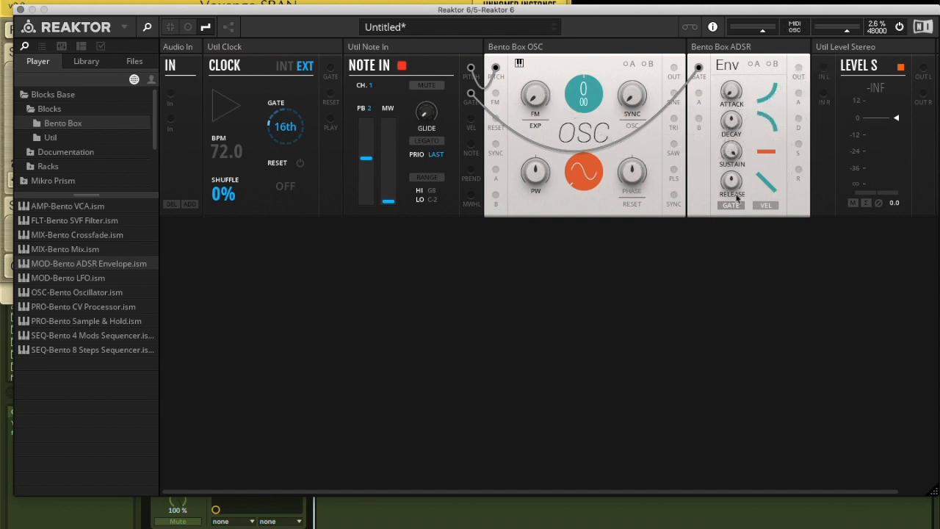
double_click(86, 212)
scroll(586, 141, "right", 3)
scroll(587, 140, "right", 1)
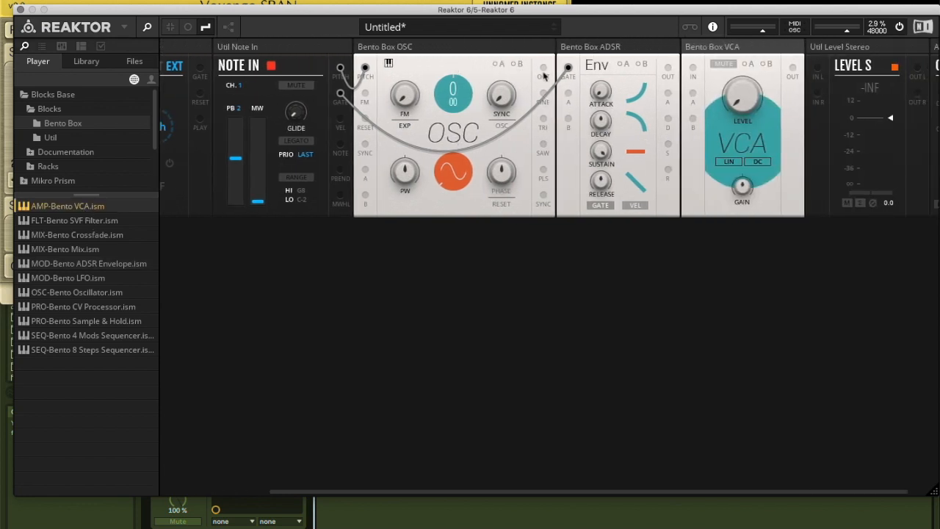
Patch the oscillator's main output into the VCA, the VCA's output into Level S's left input, and Level S's left output to both audio outputs
left_click_drag(543, 68, 692, 69)
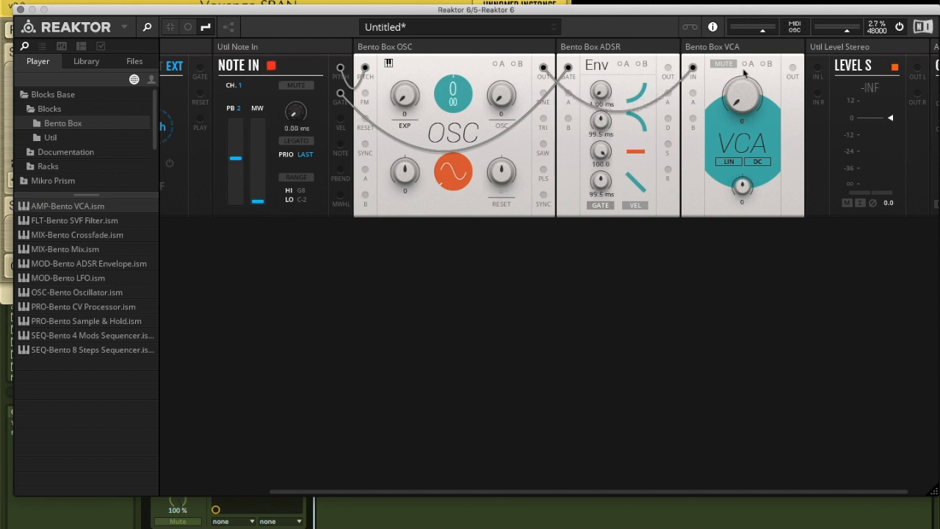
left_click_drag(792, 68, 817, 69)
scroll(822, 83, "right", 1)
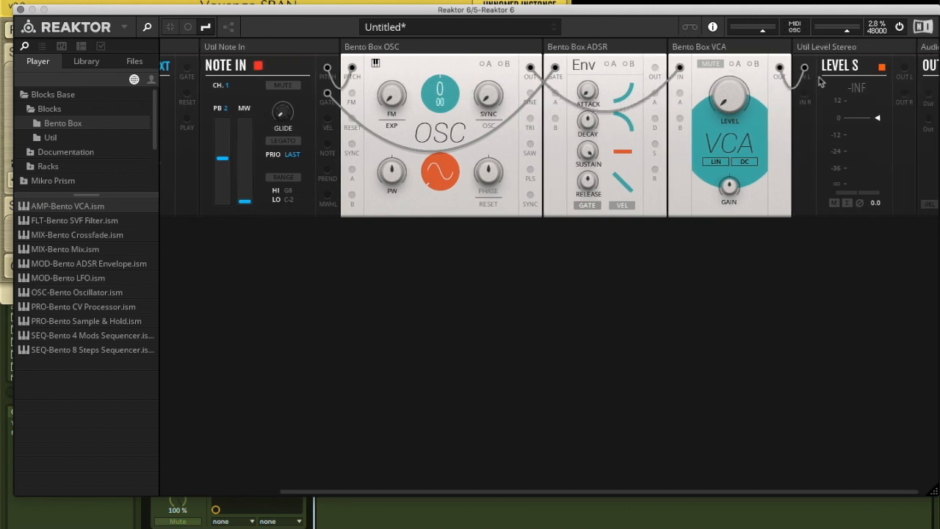
left_click_drag(884, 69, 903, 108)
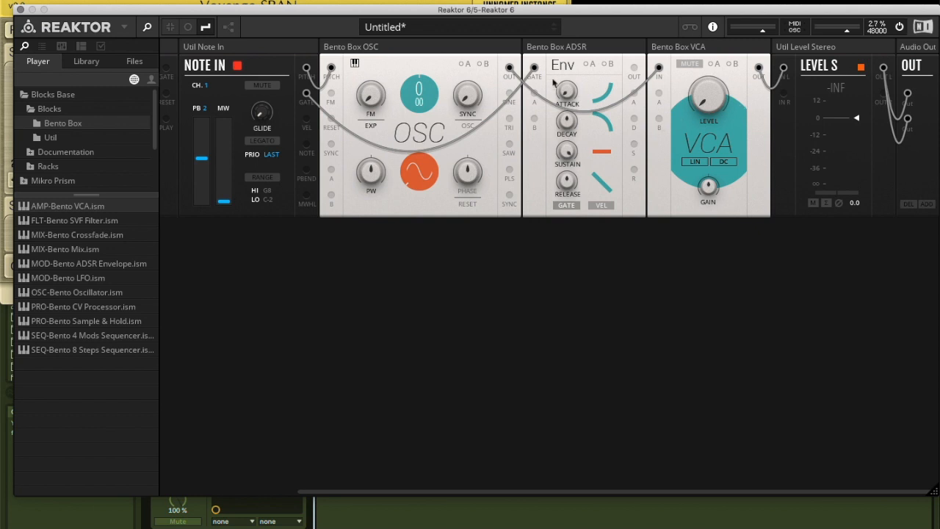
Patch the envelope's main output into the VCA's A input and activate modulation A for the VCA level
left_click_drag(634, 70, 658, 71)
left_click_drag(660, 102, 658, 93)
left_click(714, 64)
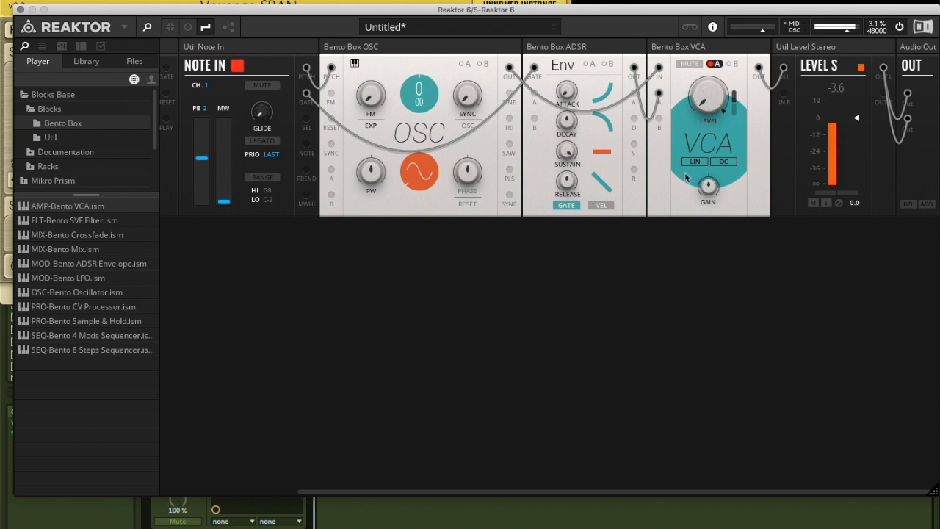
Try a longer attack time on the envelope and reset it to its default
mouse_move(582, 83)
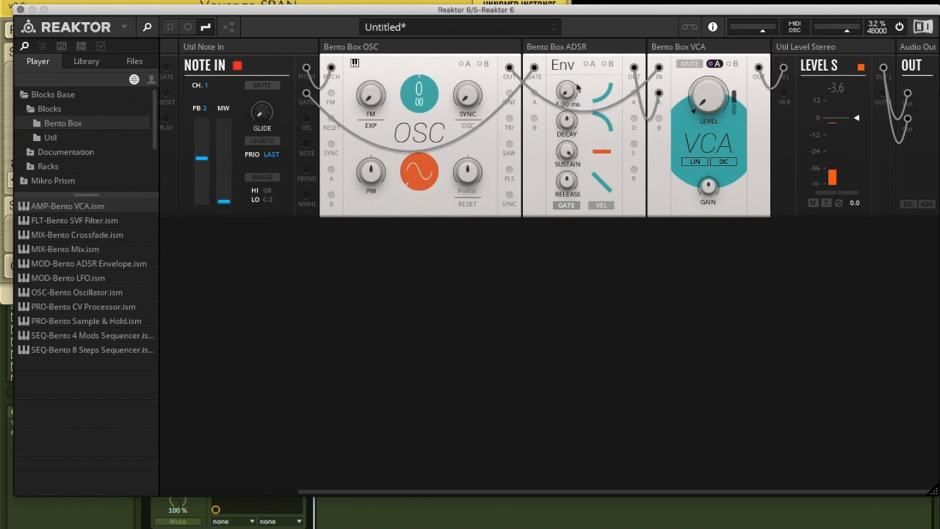
left_click_drag(569, 91, 569, 44)
double_click(565, 94)
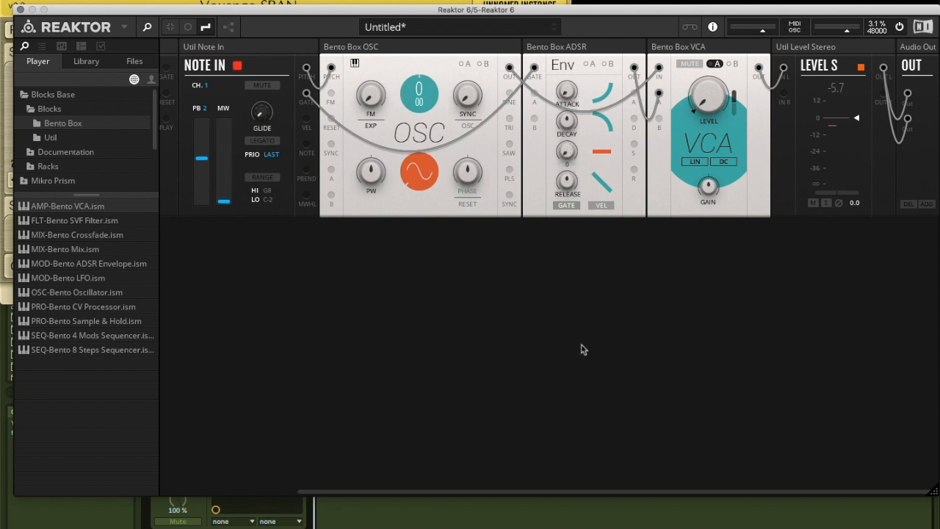
Give the envelope's decay a concave curve, with decay at 4.36 s and sustain at 58.0
left_click_drag(566, 122, 557, 190)
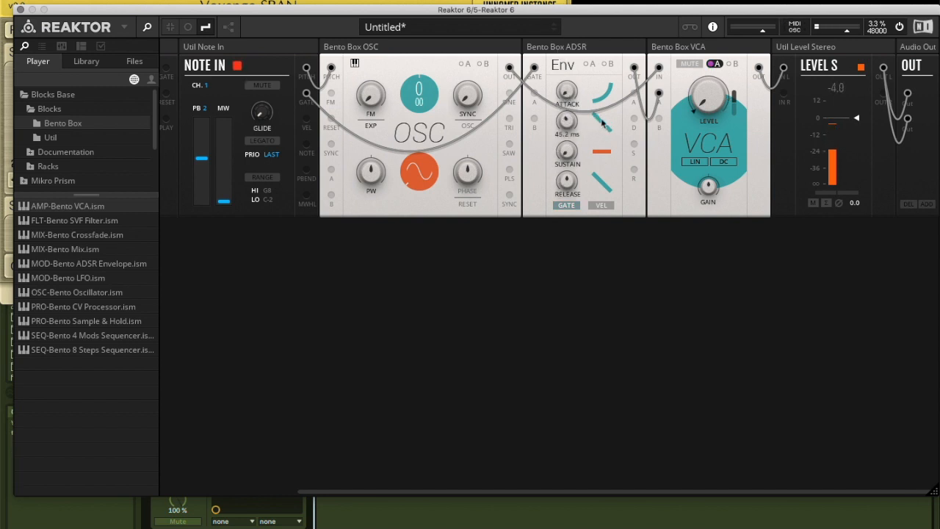
left_click_drag(567, 74, 532, 40)
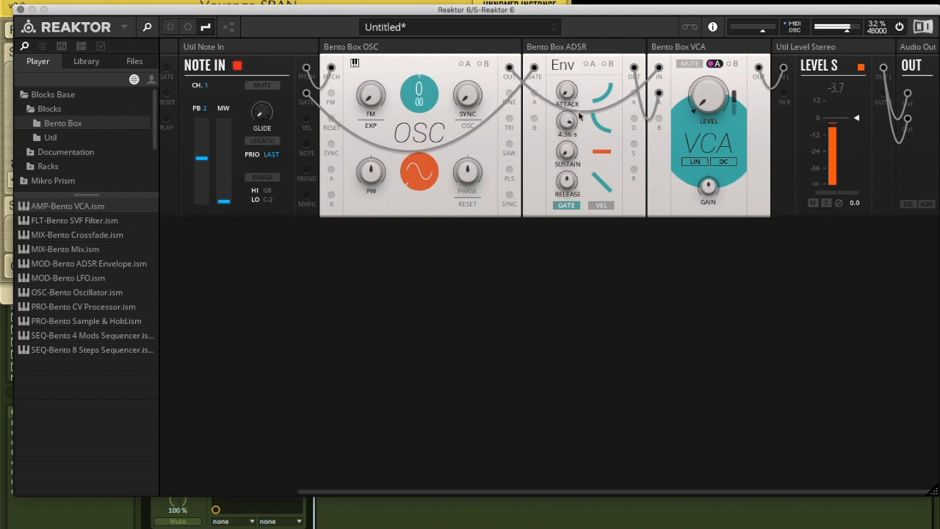
left_click_drag(566, 152, 566, 44)
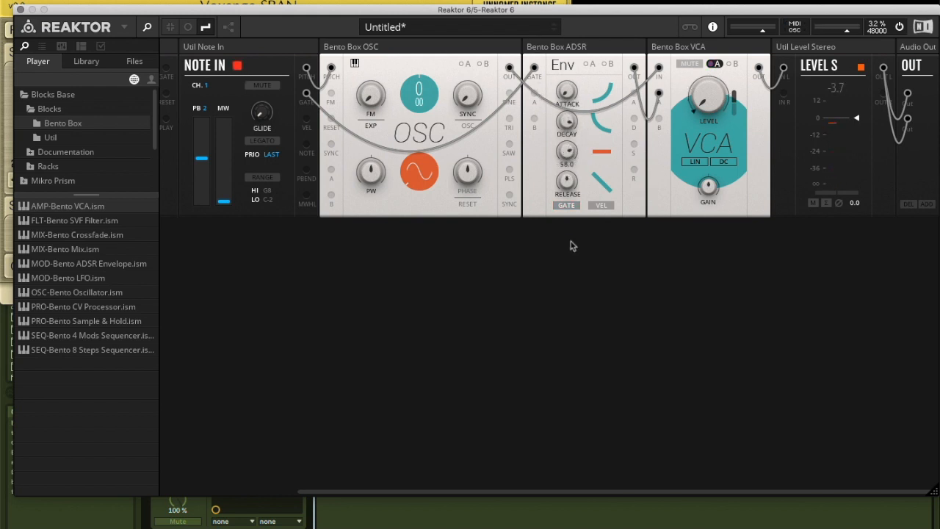
left_click_drag(571, 244, 560, 219)
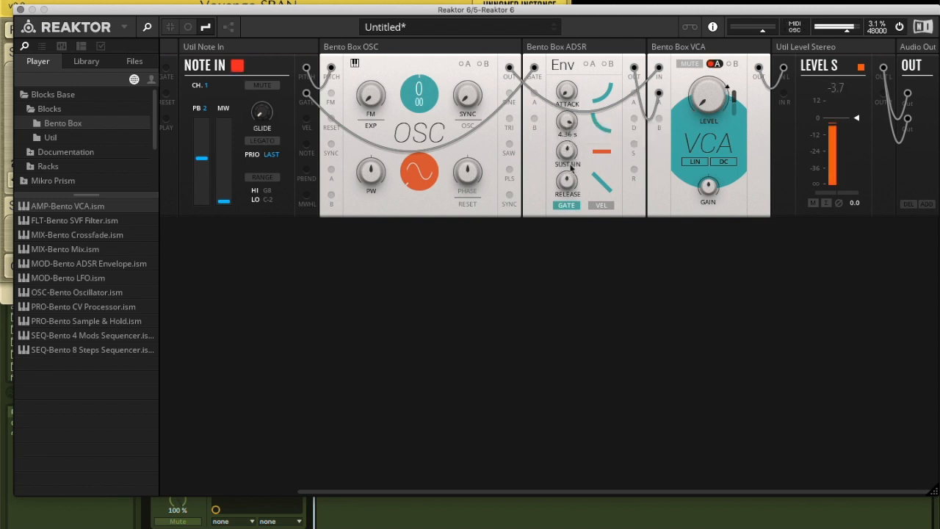
Shorten the envelope's decay to 28.3 ms and lower its sustain to 2.3
left_click_drag(564, 128, 566, 184)
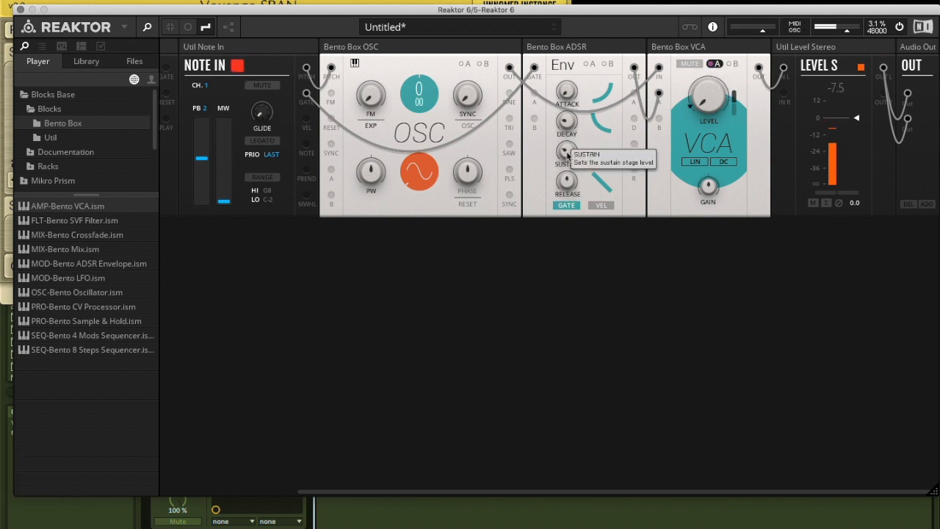
left_click_drag(567, 153, 566, 100)
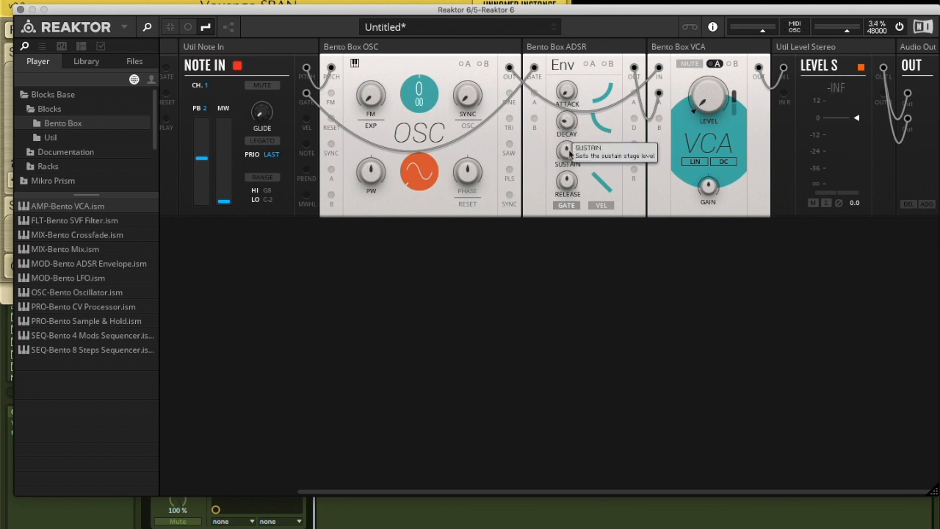
left_click_drag(569, 157, 565, 209)
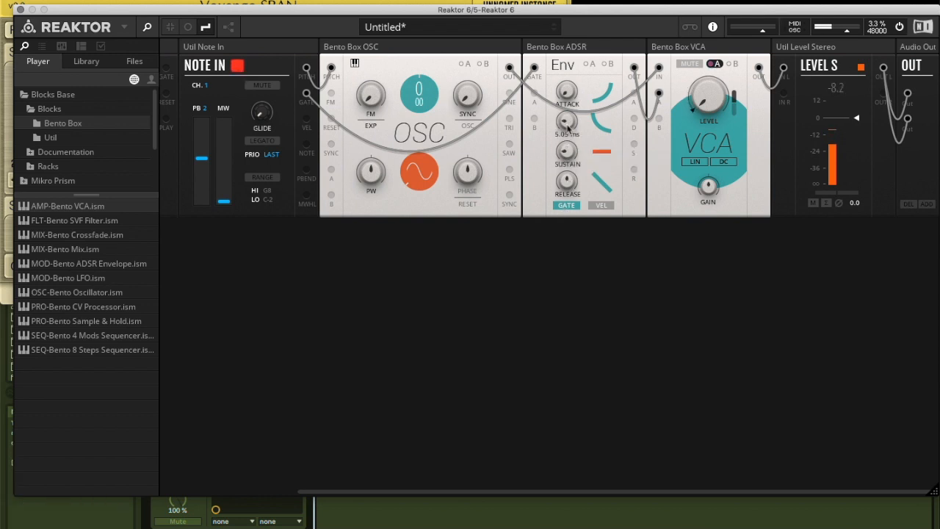
Try a long release of several seconds on the envelope, give it a concave curve and set it to 15.3 ms
left_click_drag(567, 182, 568, 110)
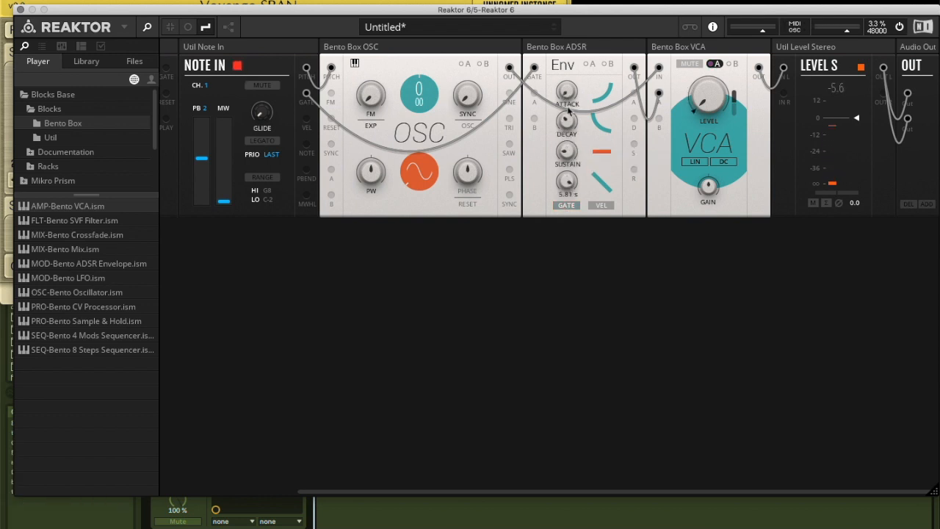
left_click(607, 188)
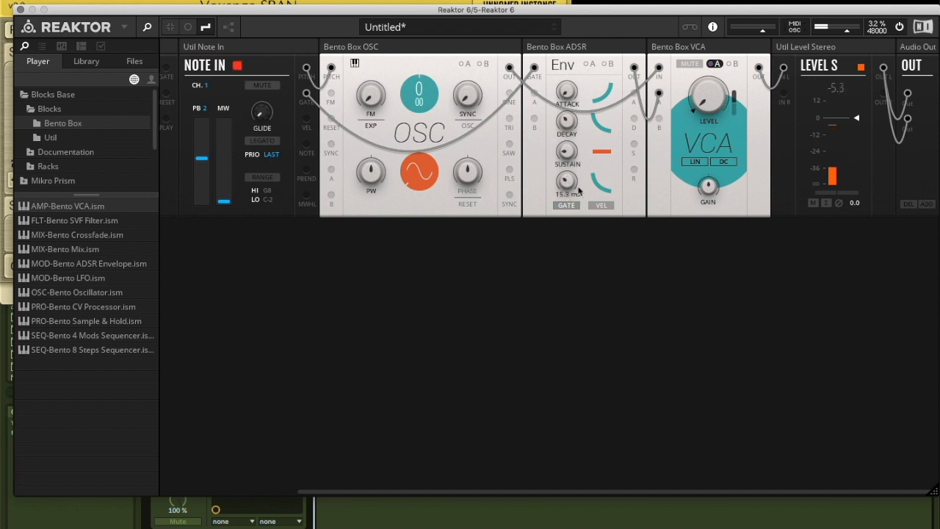
left_click_drag(376, 76, 381, 66)
left_click(376, 98, "super")
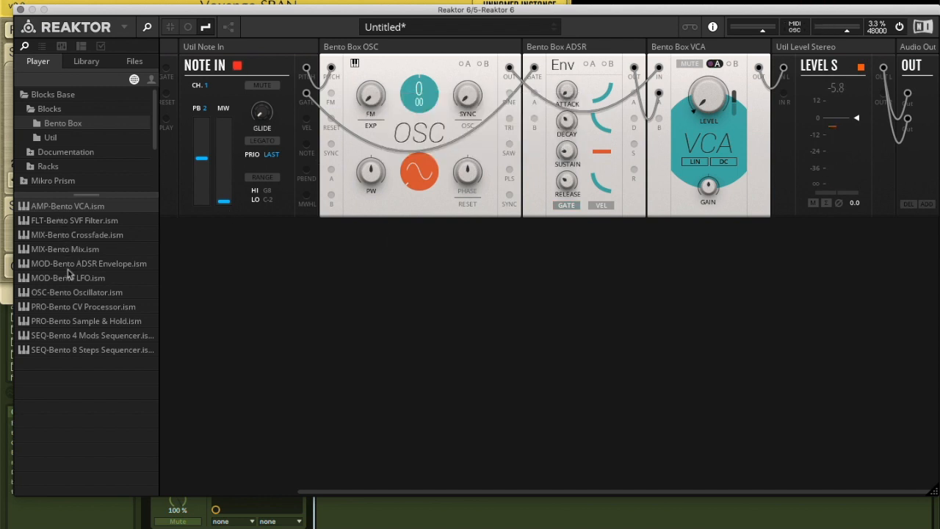
Add a second Bento Oscillator in a new row of the rack, followed by a Bento LFO
left_click_drag(82, 298, 319, 257)
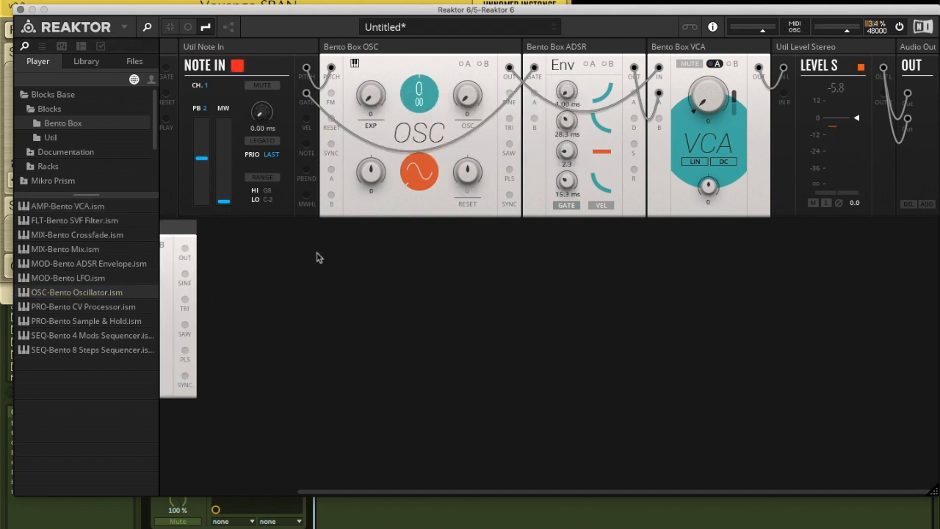
left_click_drag(76, 282, 261, 272)
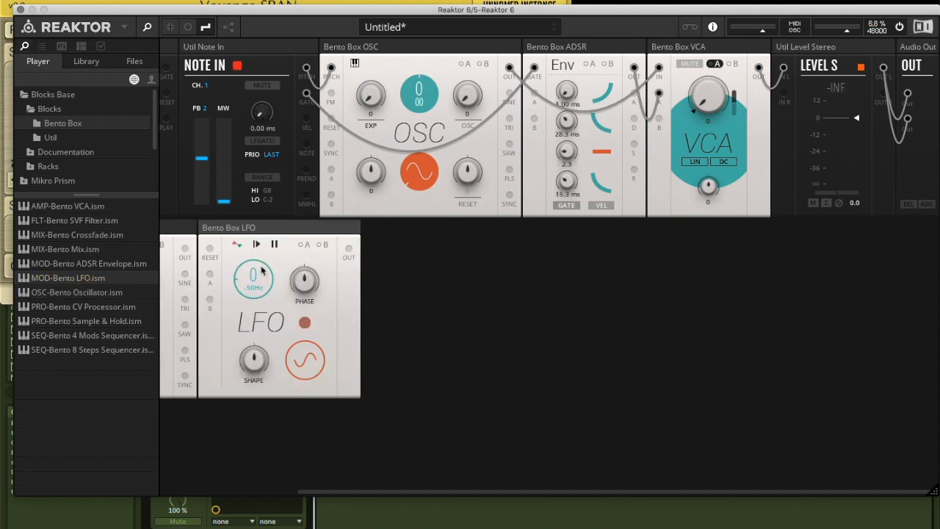
scroll(262, 271, "left", 4)
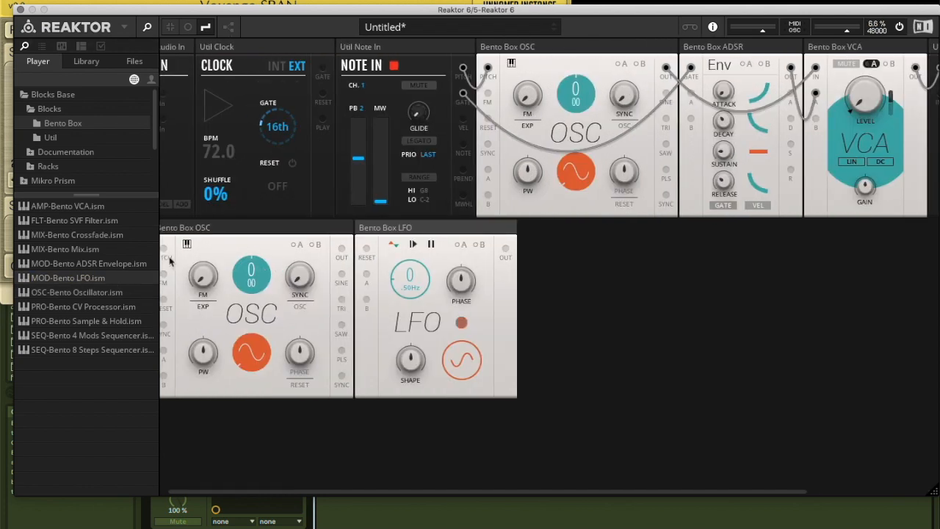
Patch the second oscillator's main output into the first's Sync input, set its fine tuning to -100, and feed it Note In's pitch
left_click_drag(342, 249, 488, 146)
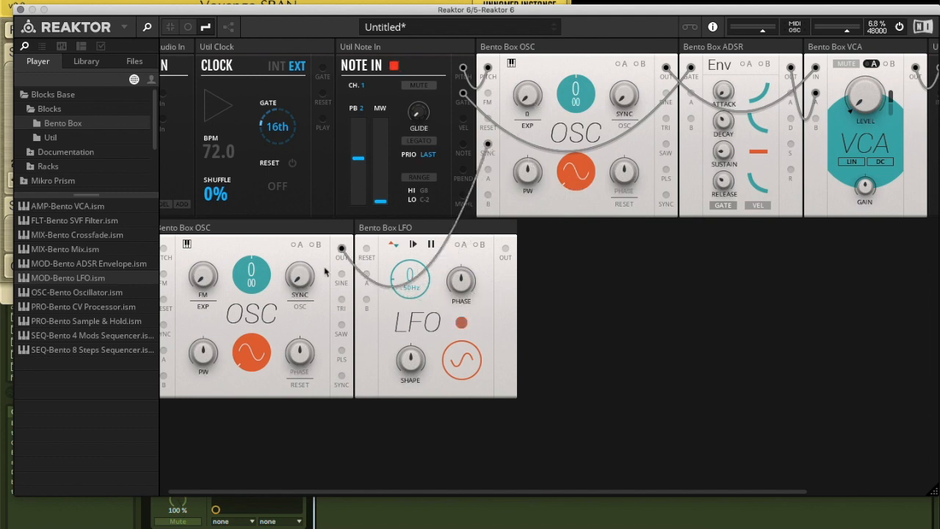
left_click_drag(255, 283, 365, 364)
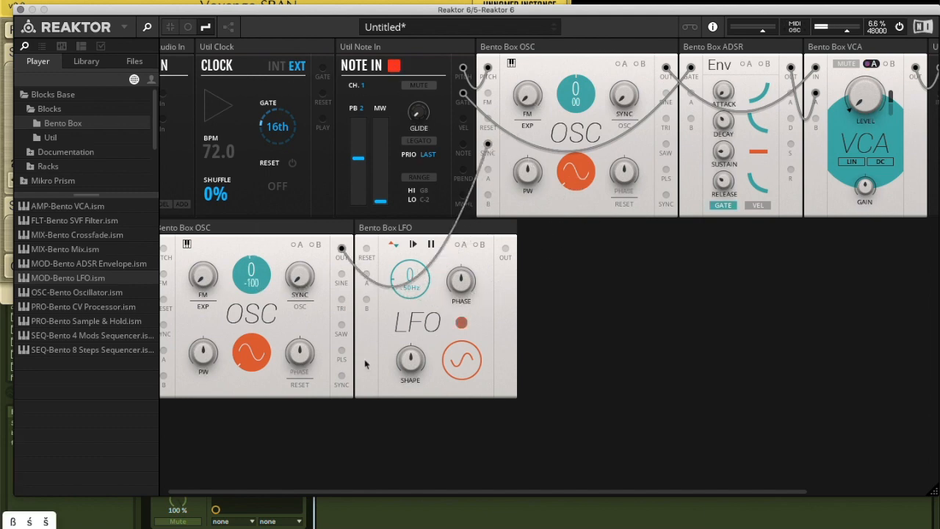
scroll(231, 312, "left", 1)
left_click_drag(470, 68, 172, 250)
Audition oscillator sync by changing the second oscillator's pitch and sweeping the first oscillator's Sync amount while playing notes
left_click_drag(261, 278, 262, 378)
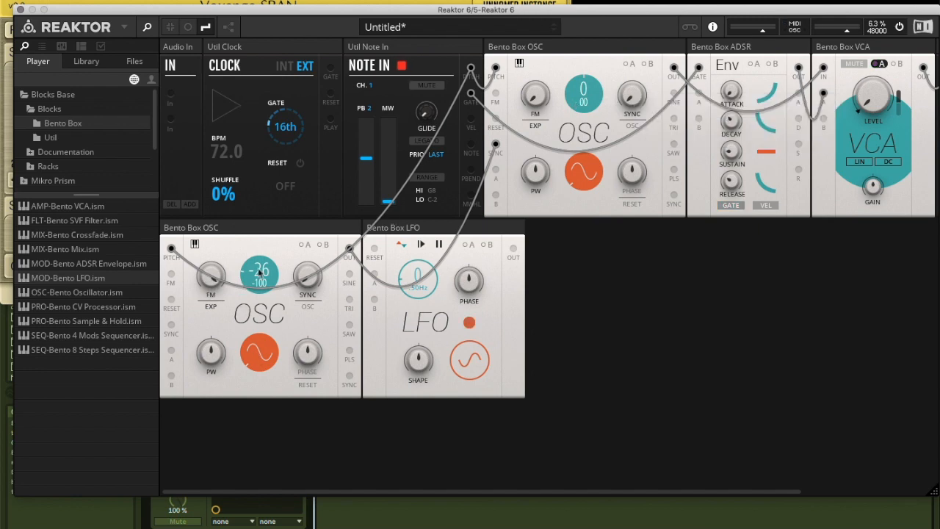
key("s")
left_click_drag(629, 91, 624, 31)
key("s")
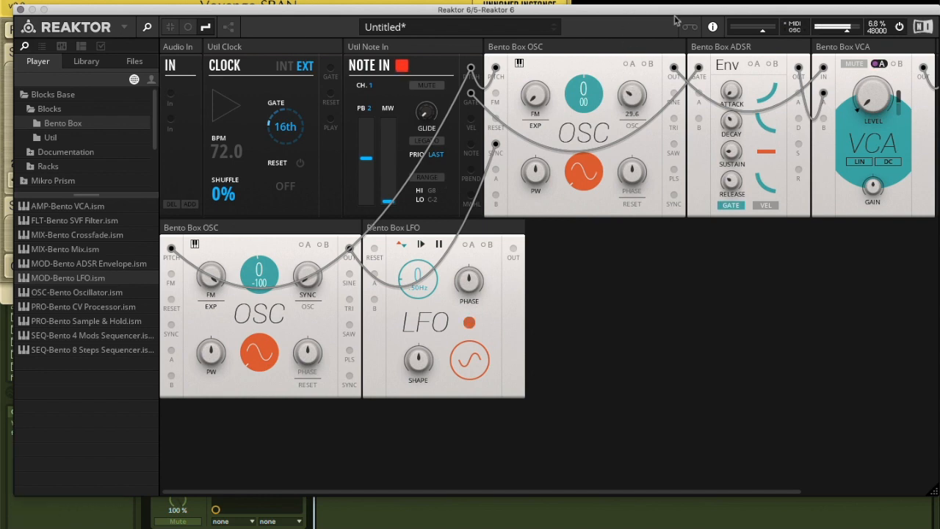
left_click_drag(635, 94, 635, 1)
key("s")
left_click_drag(631, 94, 628, 163)
key("s")
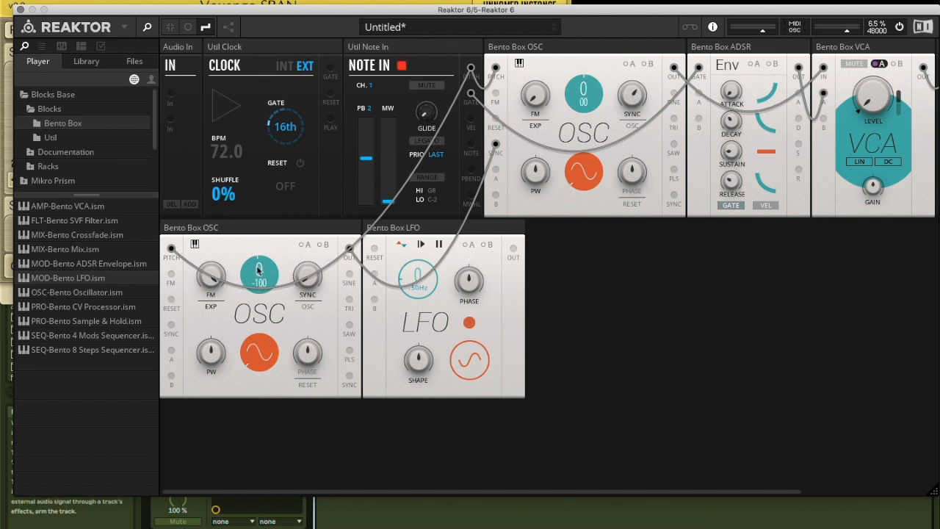
key("s")
Transpose the second oscillator to -48 and set the first oscillator's Sync amount to 80
left_click_drag(258, 270, 216, 527)
left_click_drag(632, 107, 632, 39)
left_click_drag(634, 94, 629, 25)
left_click_drag(632, 94, 597, 135)
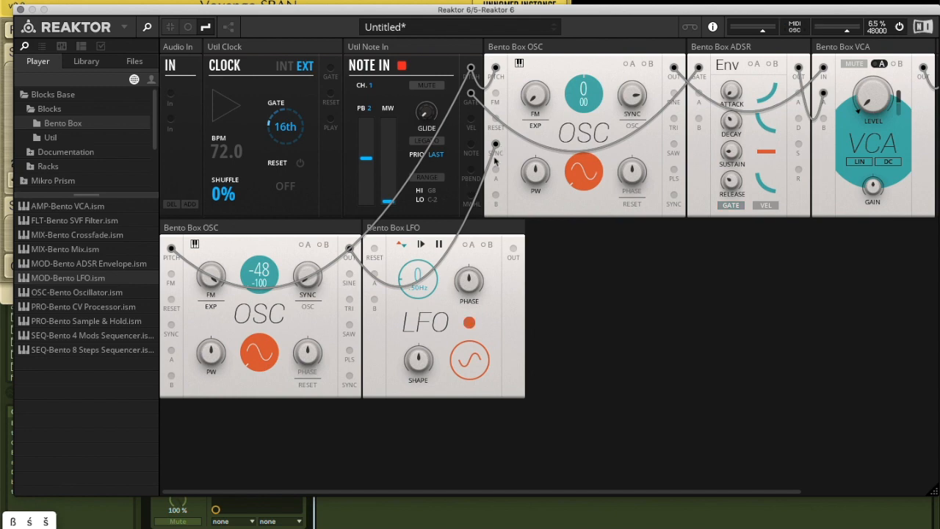
Repatch the second oscillator's output from the first oscillator's Sync input to its FM input, with FM at 30.7 and Sync at 0
left_click_drag(496, 147, 492, 121)
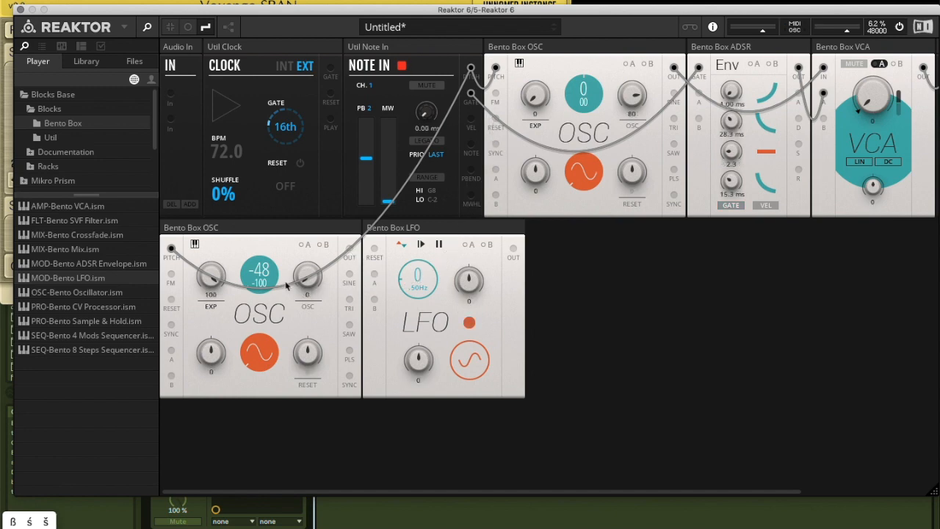
left_click_drag(350, 248, 496, 94)
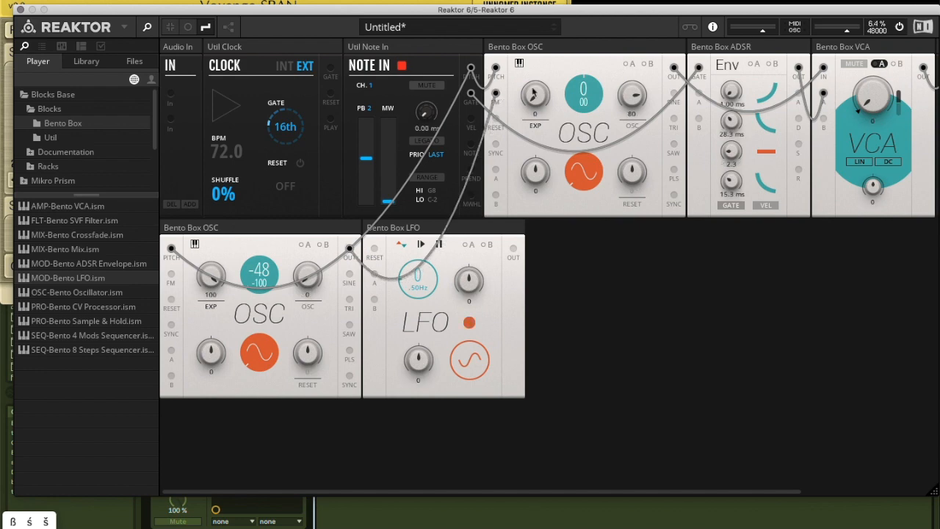
mouse_move(536, 101)
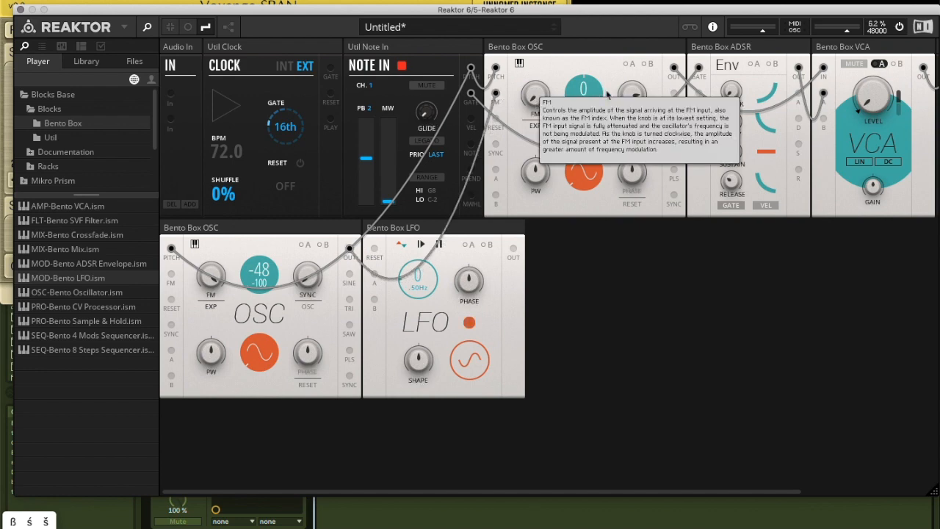
key("s")
left_click_drag(524, 31, 508, 140)
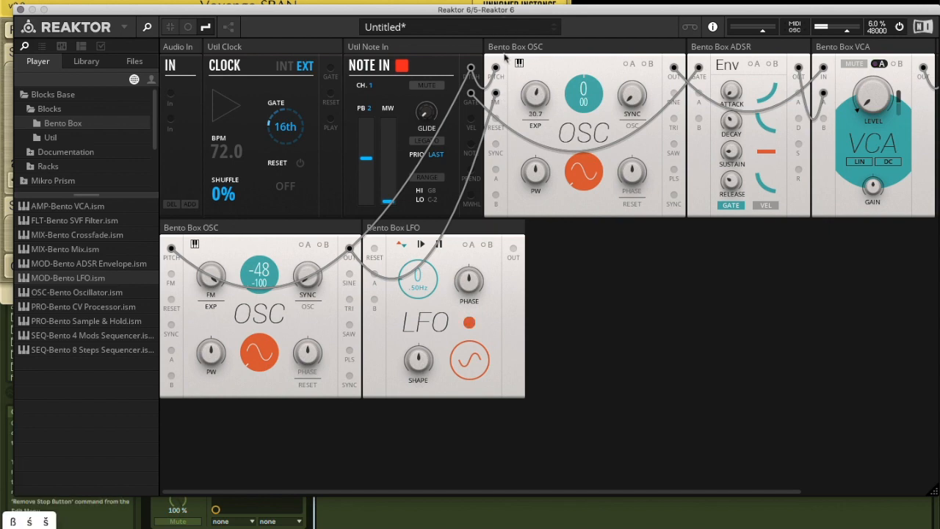
Add a Bento 4 Mods Sequencer after the LFO, patching its Out 1 into the envelope's gate and Note In's gate into its gate input
left_click_drag(92, 339, 551, 295)
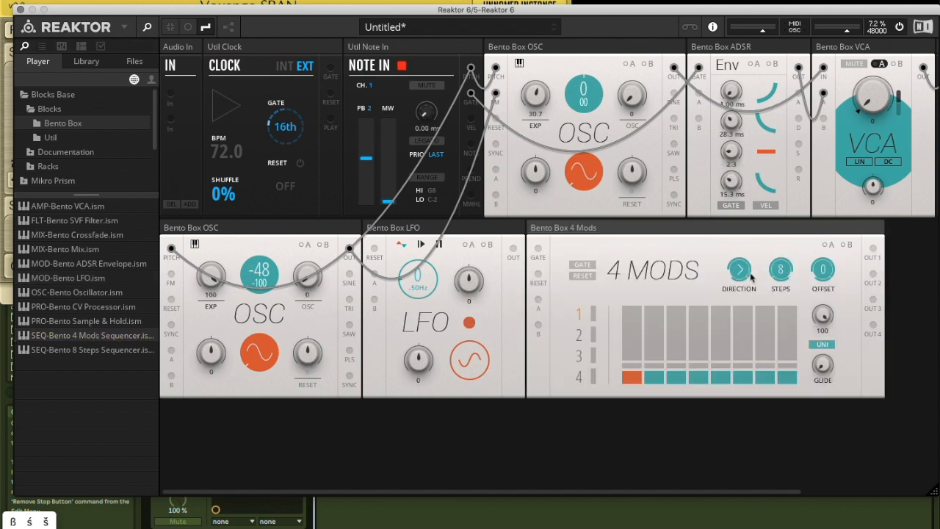
left_click_drag(872, 248, 701, 71)
left_click_drag(538, 252, 471, 94)
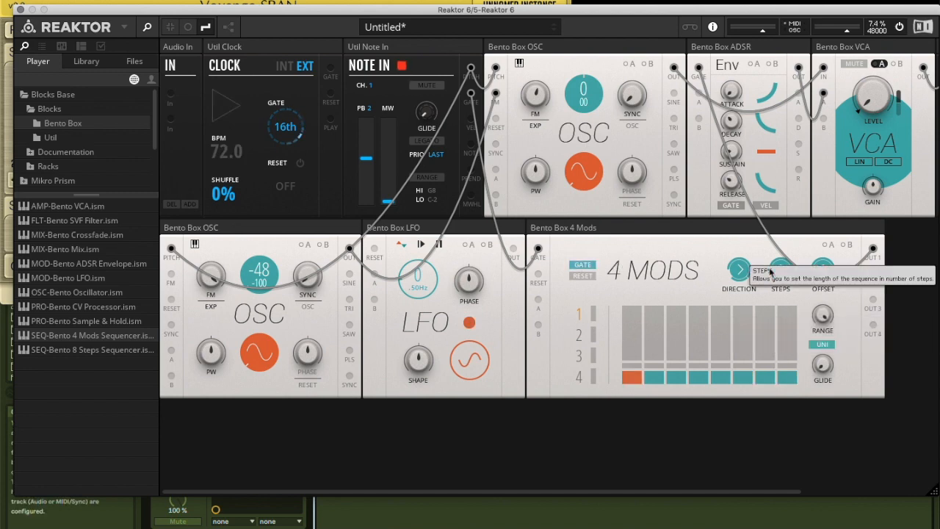
Raise steps 1, 2, 4, 6 and 8 of the sequencer's first modulation lane, with step 7 only slightly raised
left_click(658, 327)
left_click(740, 327)
left_click(773, 358)
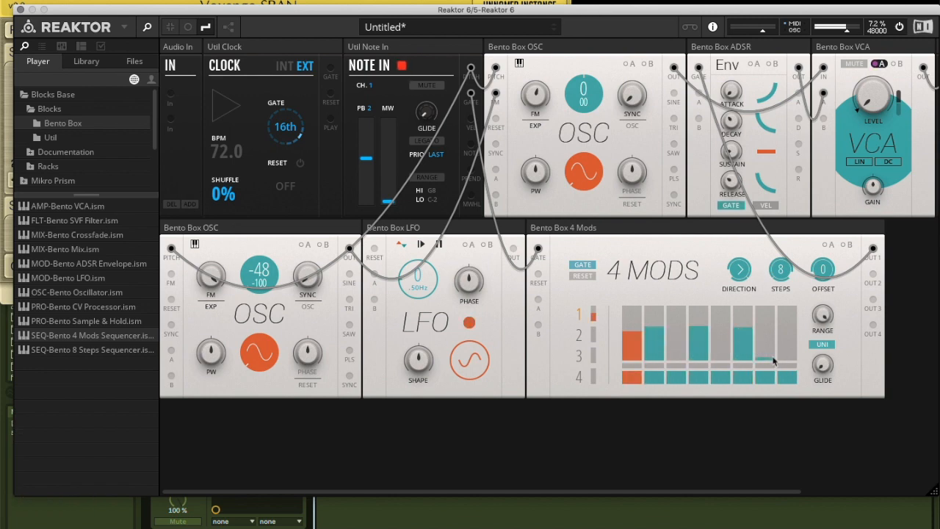
left_click(790, 327)
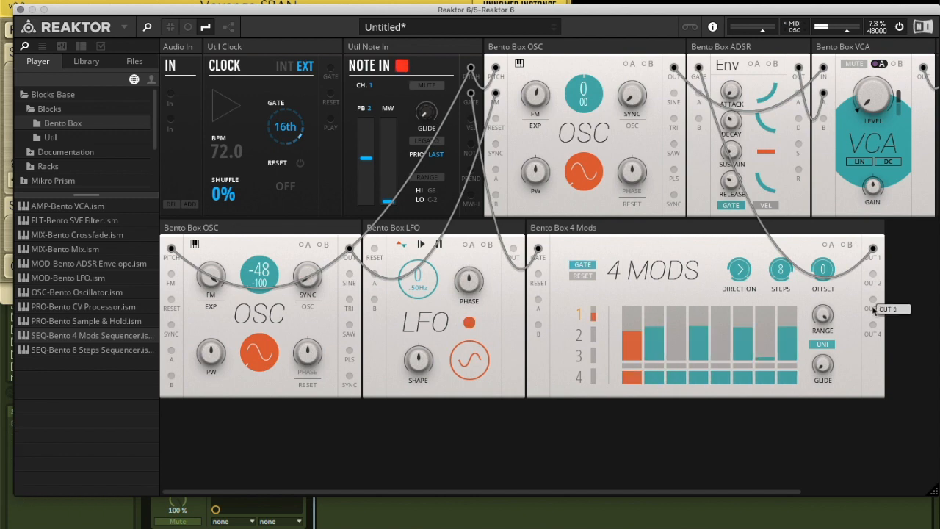
Insert a Util Clock before the 4 Mods sequencer and patch the clock's gate output into the sequencer's gate input
left_click(50, 139)
left_click_drag(87, 269, 600, 290)
left_click_drag(527, 293, 569, 310)
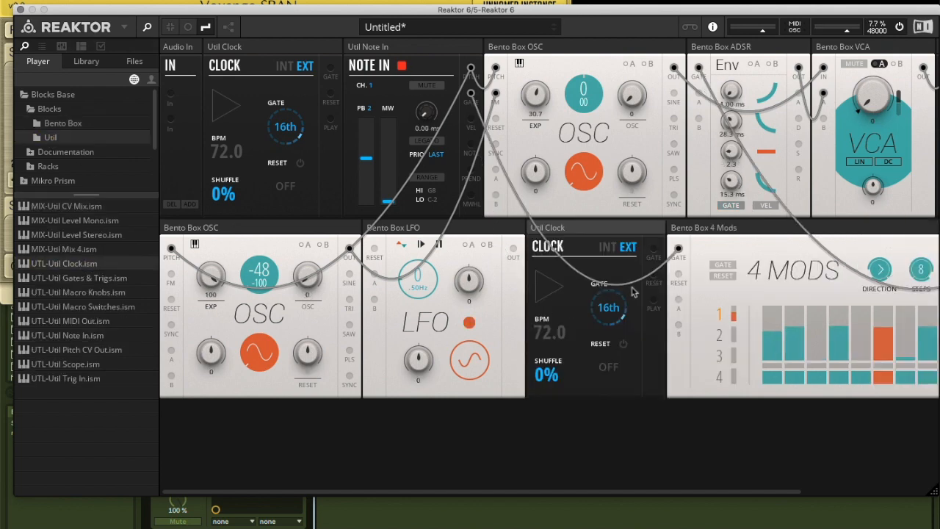
left_click_drag(653, 248, 678, 251)
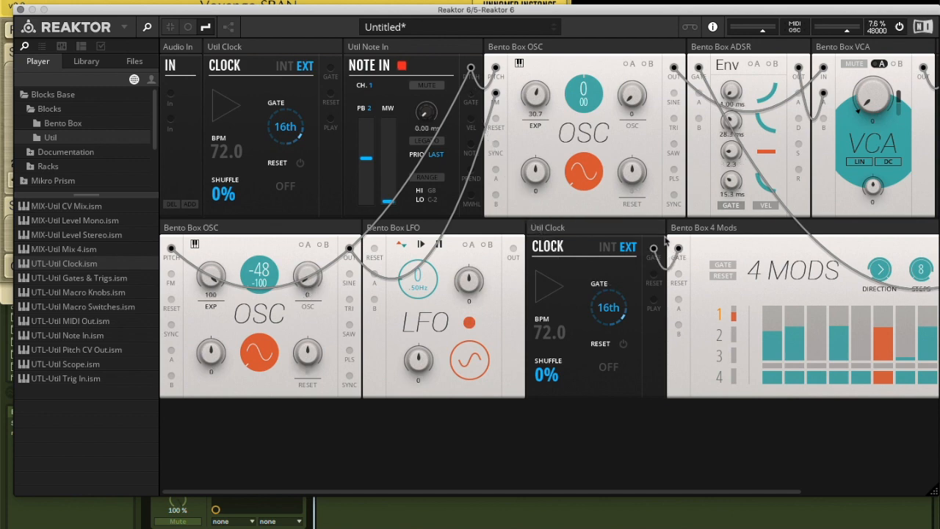
Start playback and reshape the first modulation lane: lower steps 1, 2, 4 and 8, slightly raise step 5, and raise steps 6 and 7 high
key("space")
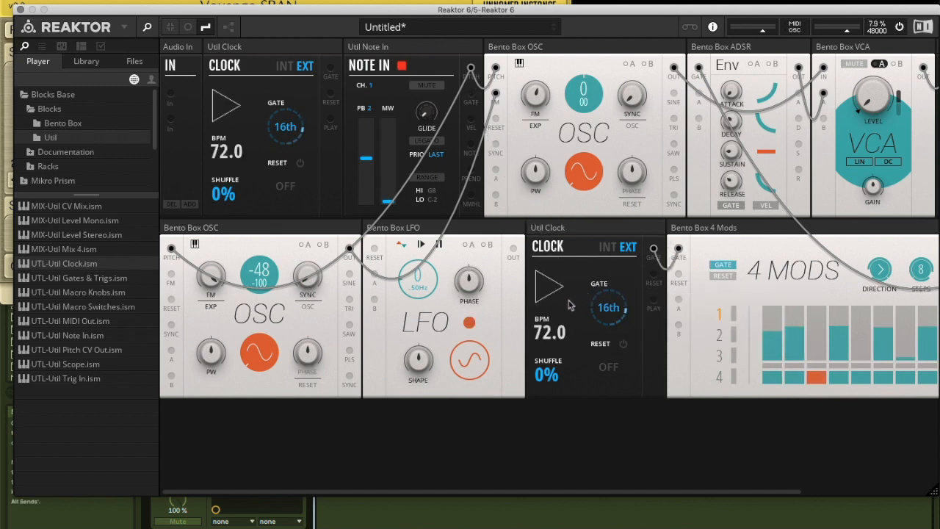
scroll(573, 315, "right", 5)
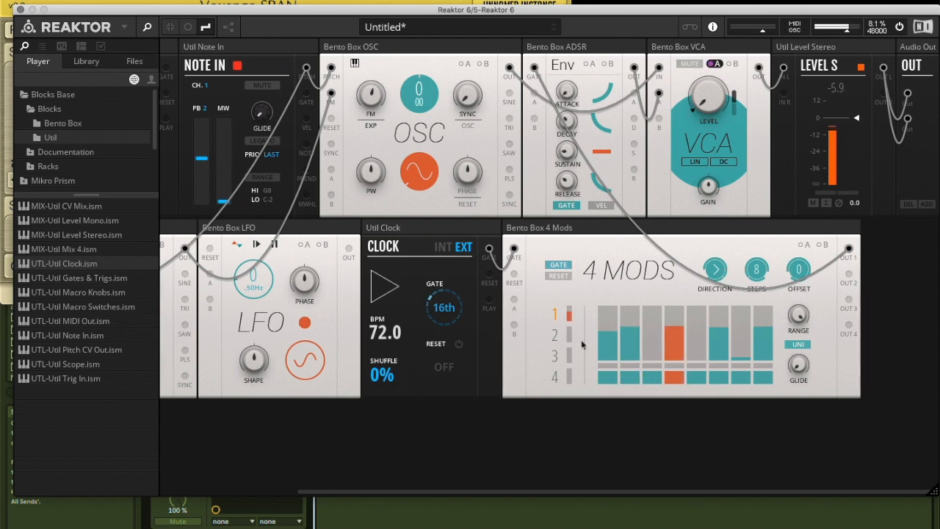
left_click(607, 356)
left_click(630, 343)
left_click(690, 348)
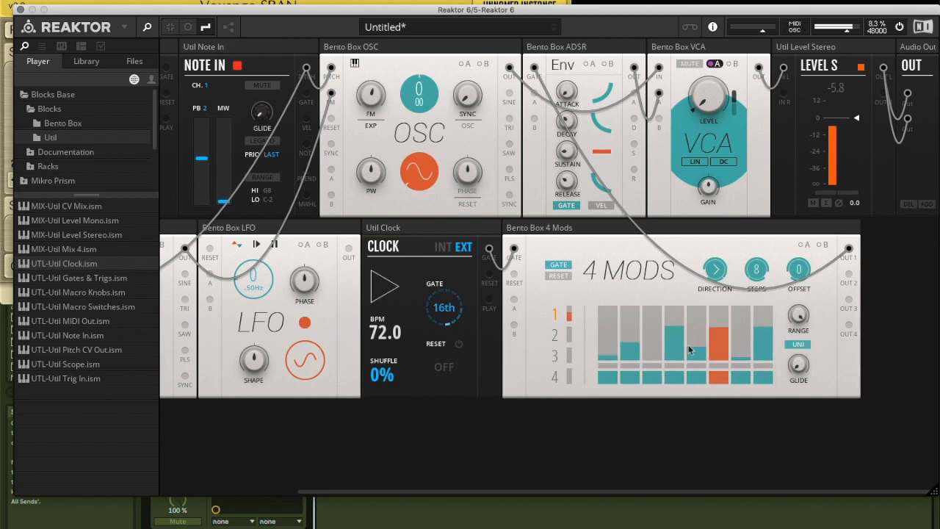
left_click(673, 350)
left_click(717, 360)
left_click(740, 345)
left_click(764, 354)
left_click(742, 304)
left_click(718, 314)
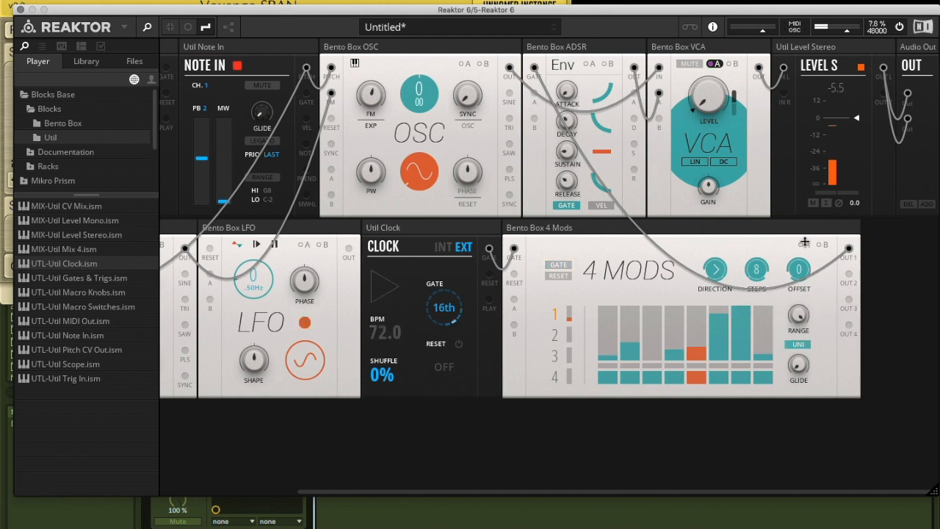
Unplug and reconnect the sequencer's Out 1 to the envelope's gate, and patch its Out 2 into the envelope's A modulation input
left_click_drag(533, 68, 535, 93)
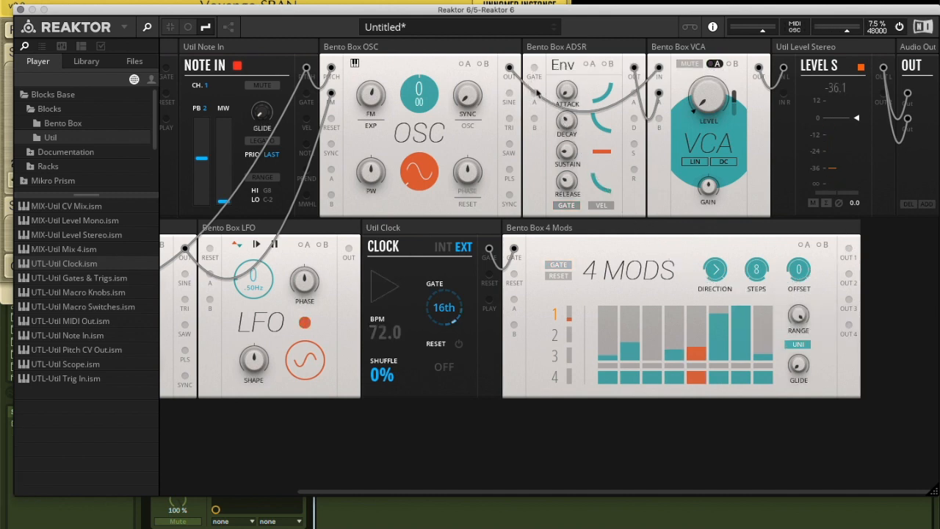
left_click_drag(662, 156, 534, 69)
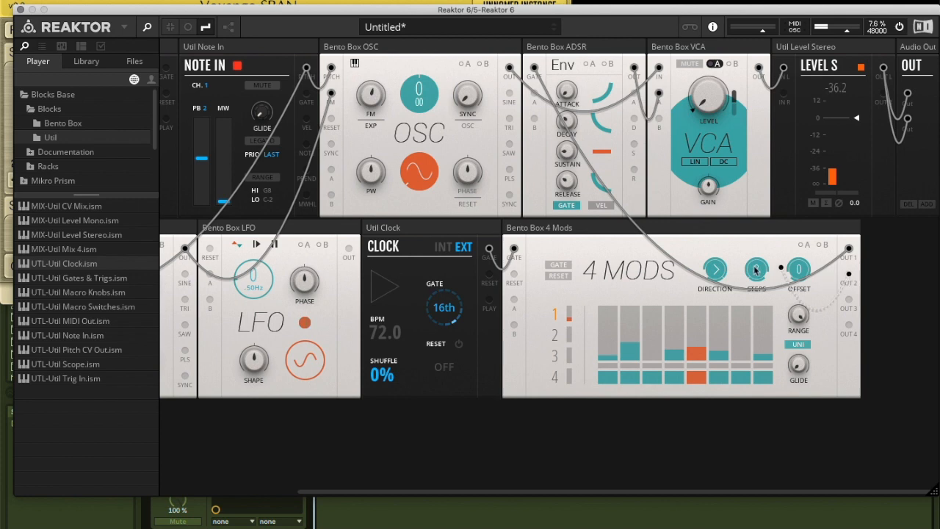
left_click_drag(588, 223, 535, 100)
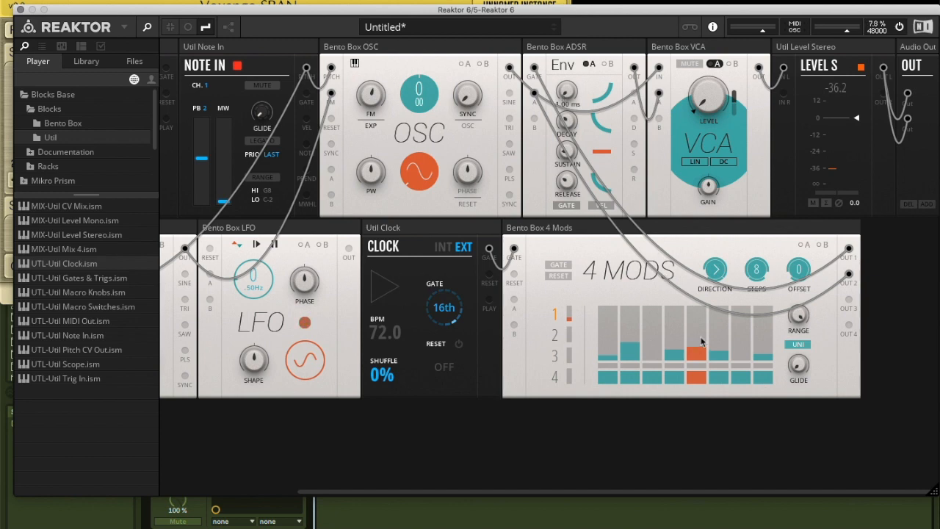
Raise steps 1, 3, 5, 6 and 8 of the first modulation lane and toggle several of the step switches beneath it
key("space")
left_click_drag(602, 341, 608, 321)
left_click(651, 328)
left_click(658, 377)
left_click(640, 378)
left_click(702, 378)
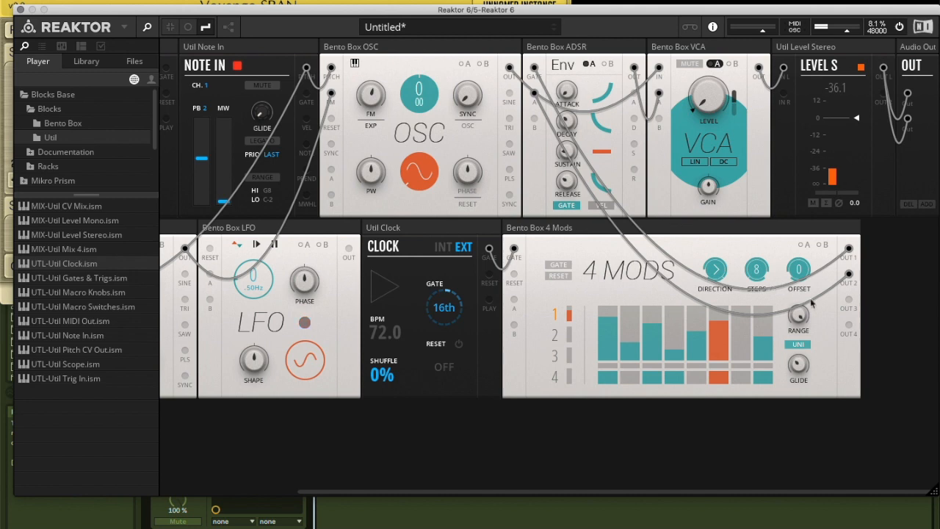
Remove the cable between the sequencer's Out 2 and the envelope's A modulation input
left_click_drag(670, 287, 586, 274)
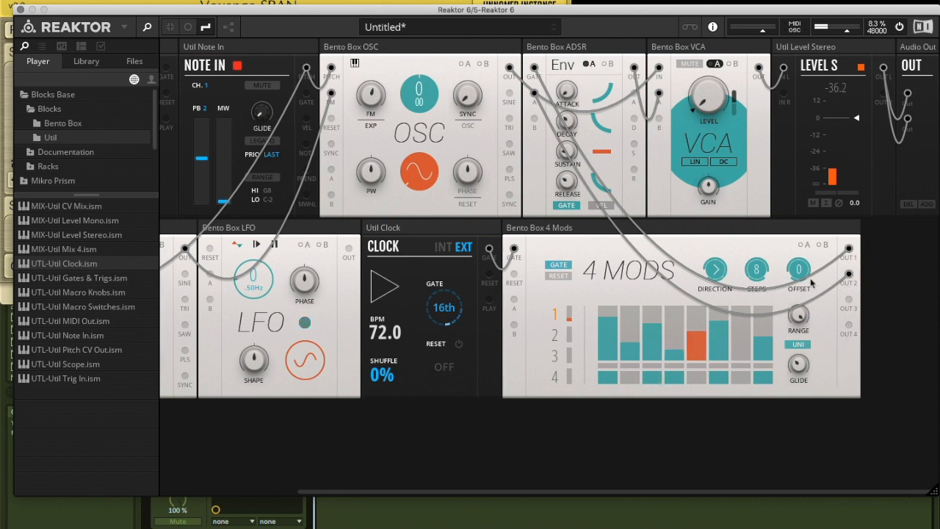
left_click_drag(535, 91, 531, 255)
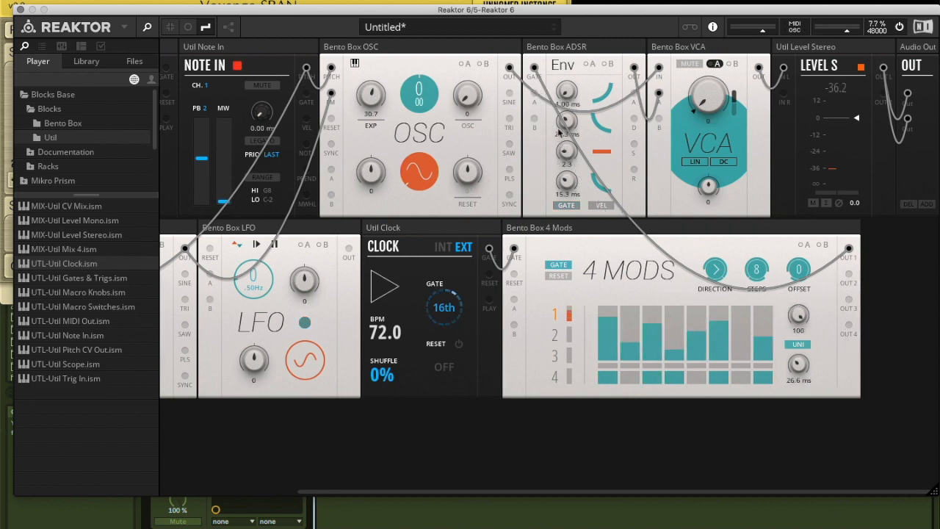